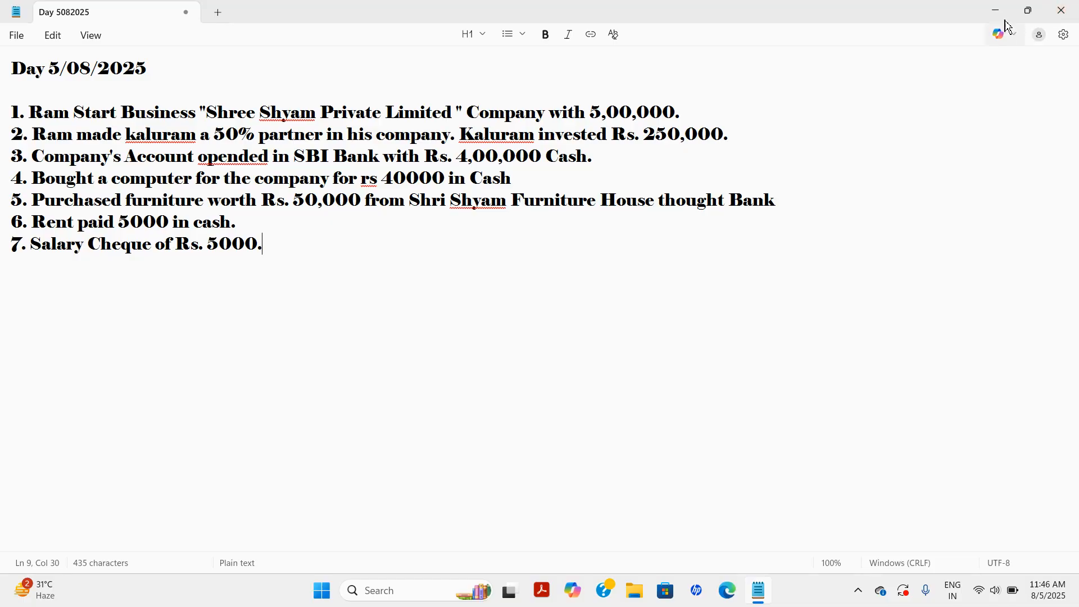
# Move the Notepad list of seven Day 5/08/2025 transactions aside to show the desktop.
pyautogui.click(1029, 10)
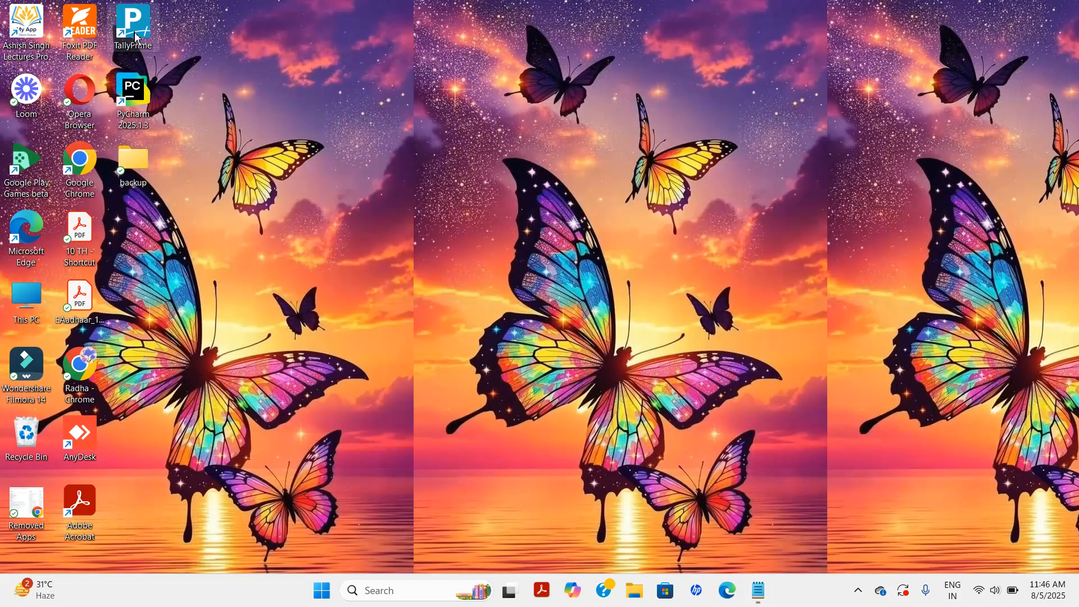
# Launch TallyPrime and continue in Educational Mode with Sawaliya Sath Cloth Store loaded.
pyautogui.doubleClick(133, 33)
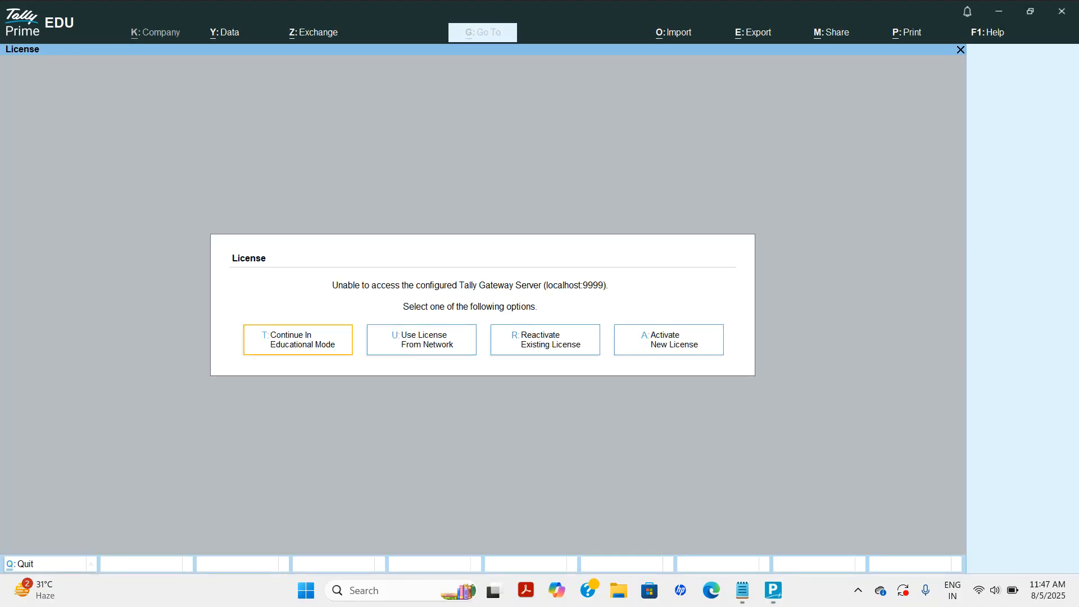
pyautogui.click(305, 356)
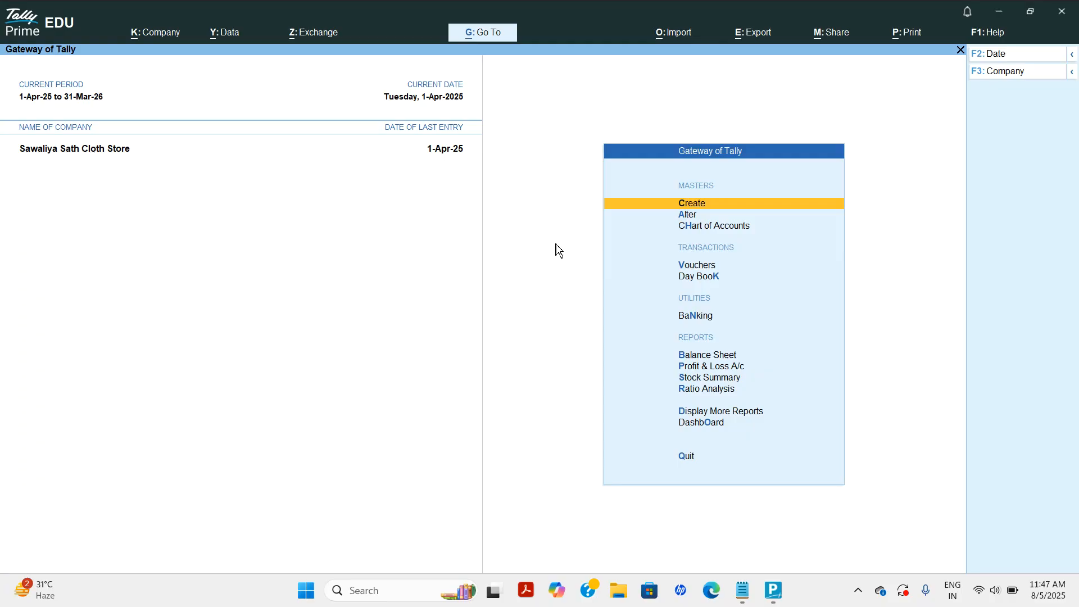
pyautogui.click(153, 35)
# Start a new company with its data path set to D:\OneDrive\Desktop\backup.
pyautogui.click(169, 59)
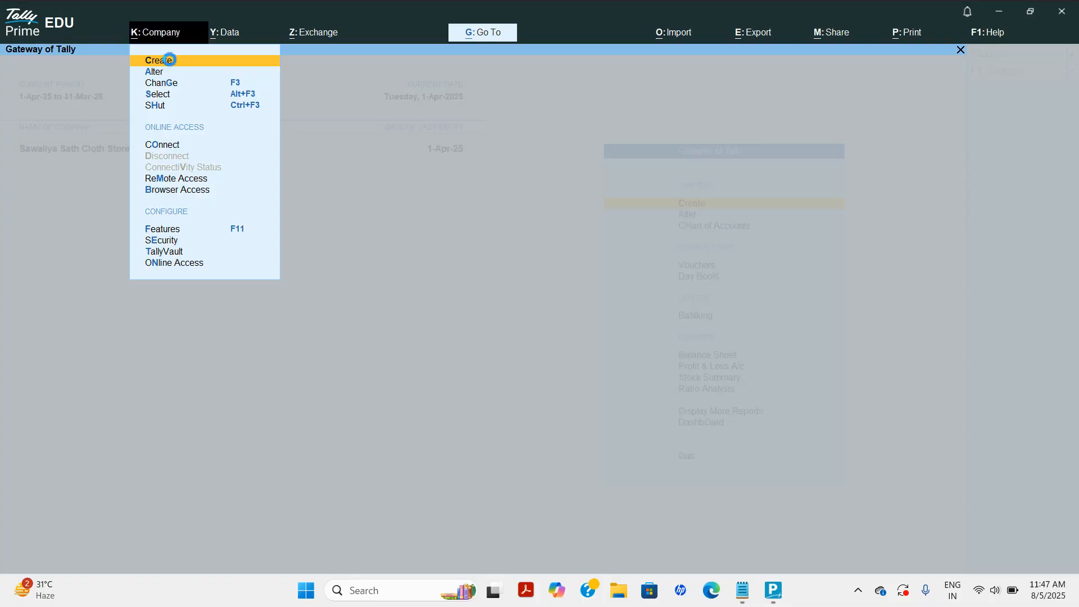
pyautogui.press('BackSpace')
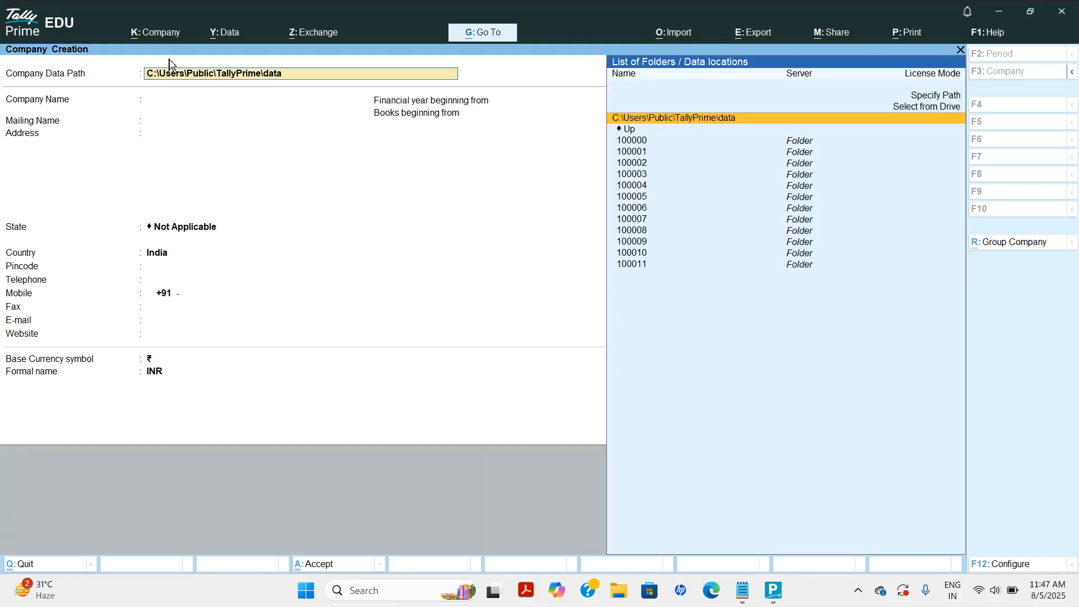
pyautogui.press('Down')
pyautogui.press('Return')
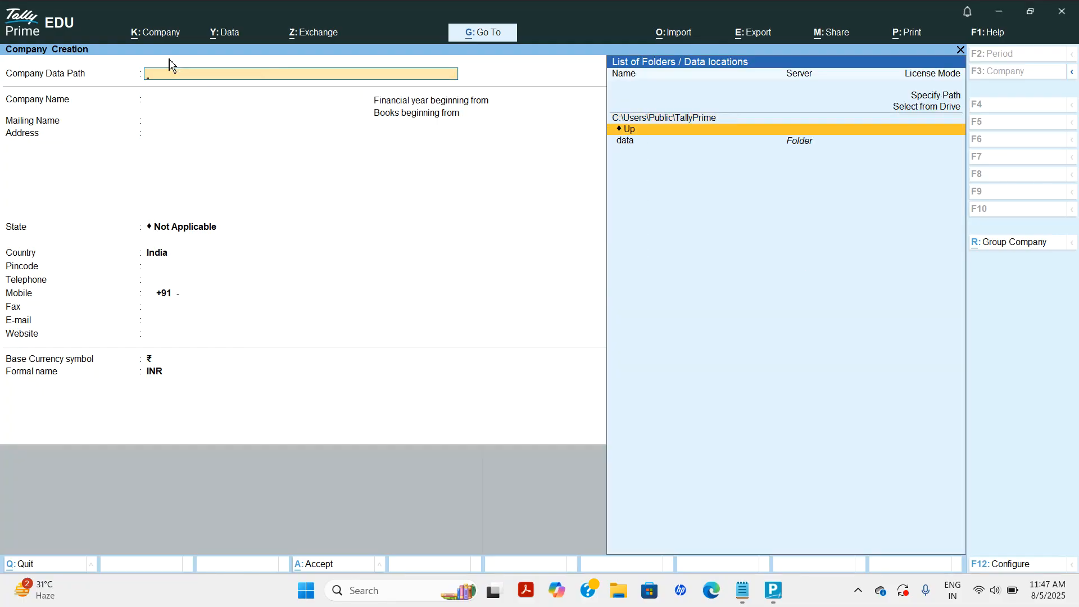
pyautogui.press('Return')
pyautogui.press('Return')
pyautogui.press('Return')
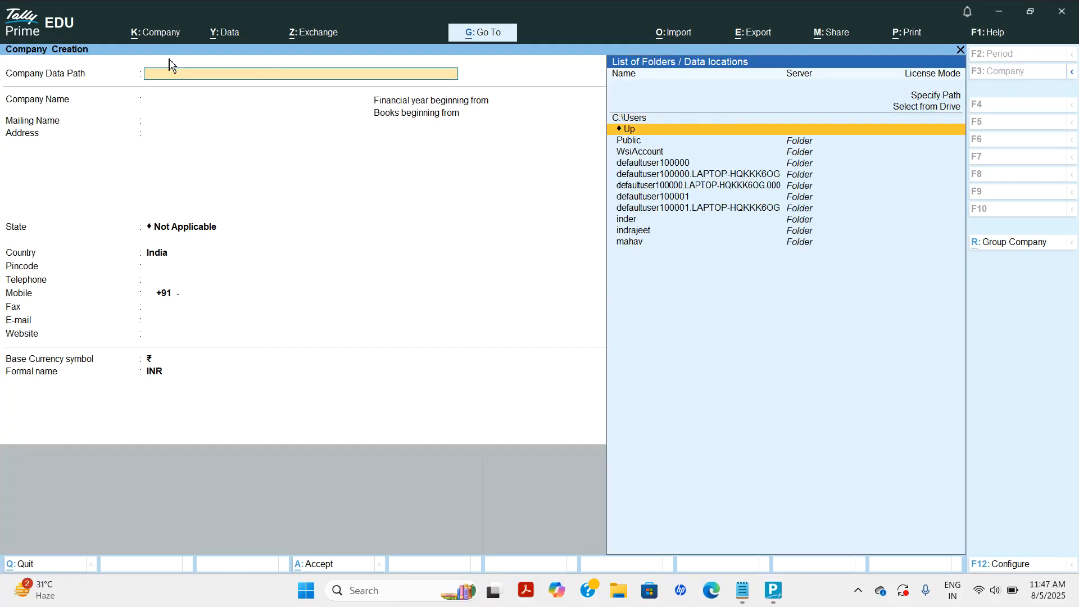
pyautogui.press('Return')
pyautogui.press('Down')
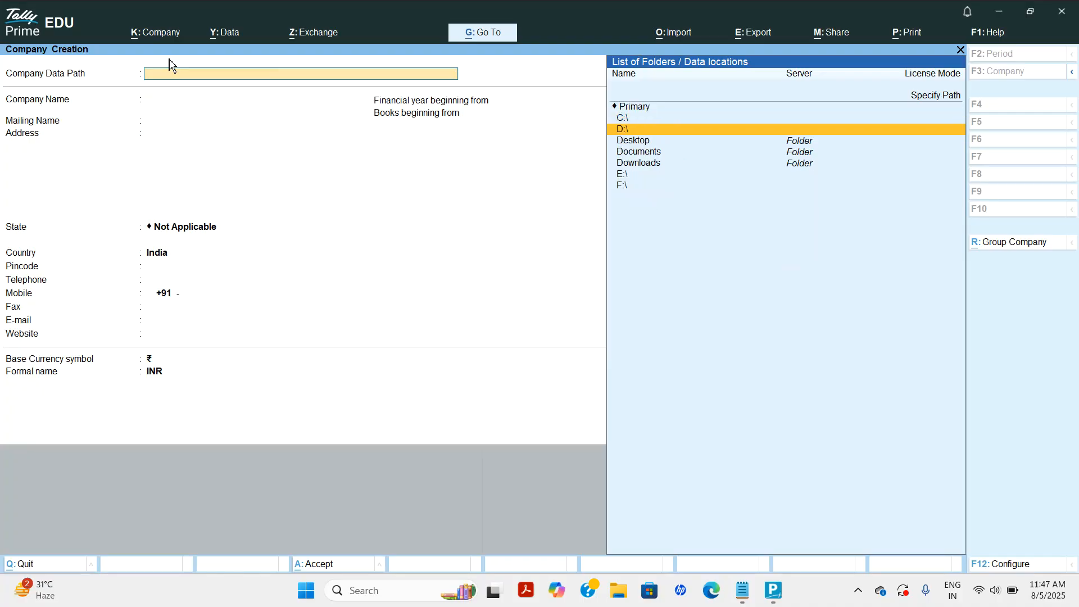
pyautogui.press('Down')
pyautogui.press('Return')
pyautogui.press('Down')
pyautogui.press('Return')
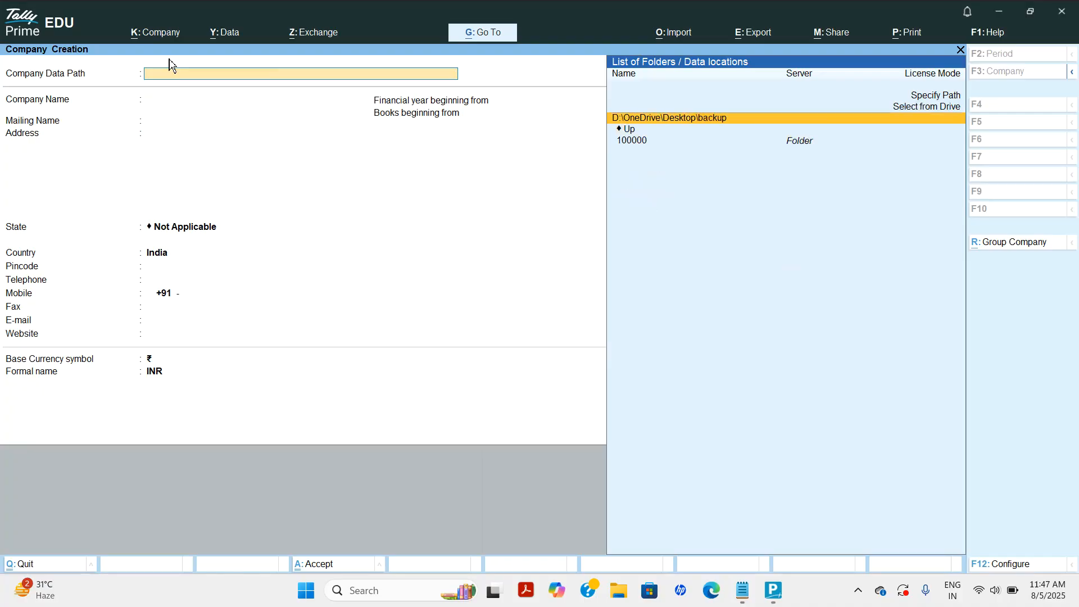
pyautogui.press('Return')
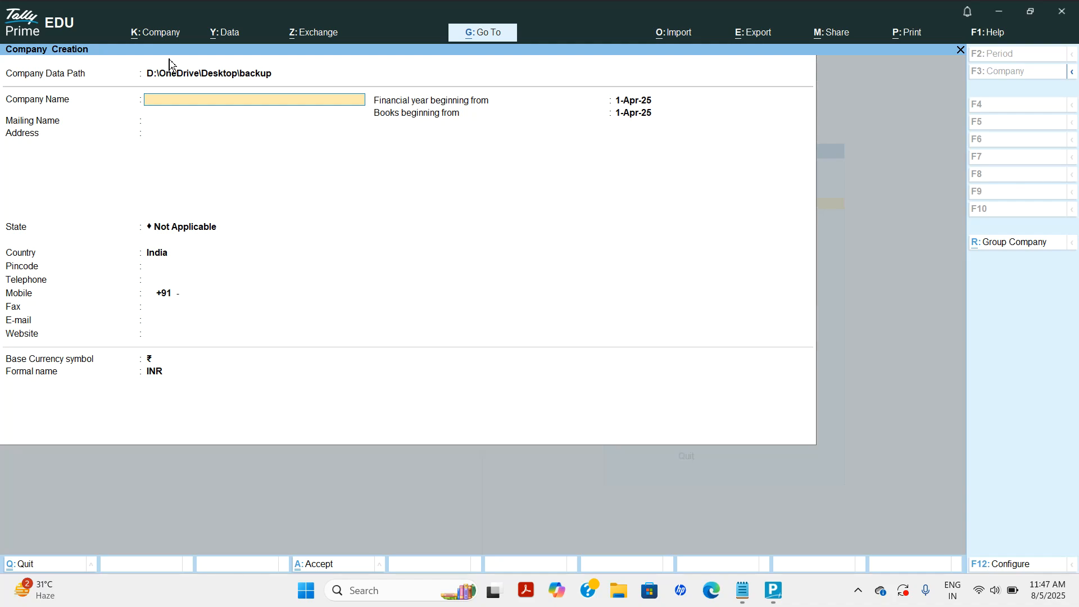
# Name the company Shree Shyam Private Ltd, enter its address, and set state Rajasthan.
pyautogui.write('Shree Shyam Private Ltd')
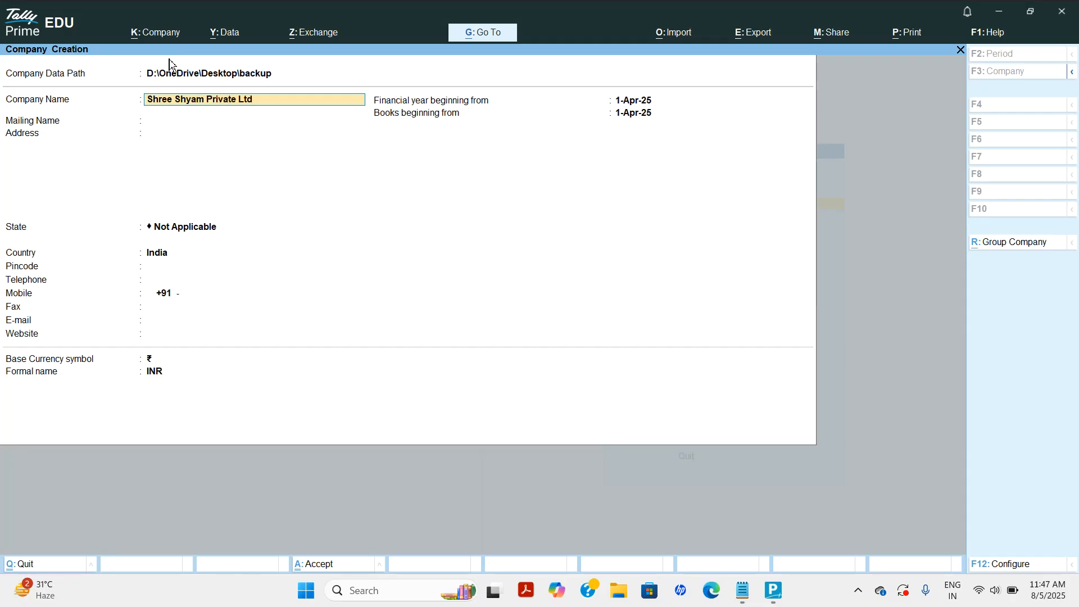
pyautogui.press('Return')
pyautogui.press('Return')
pyautogui.write('Dantaramgarh')
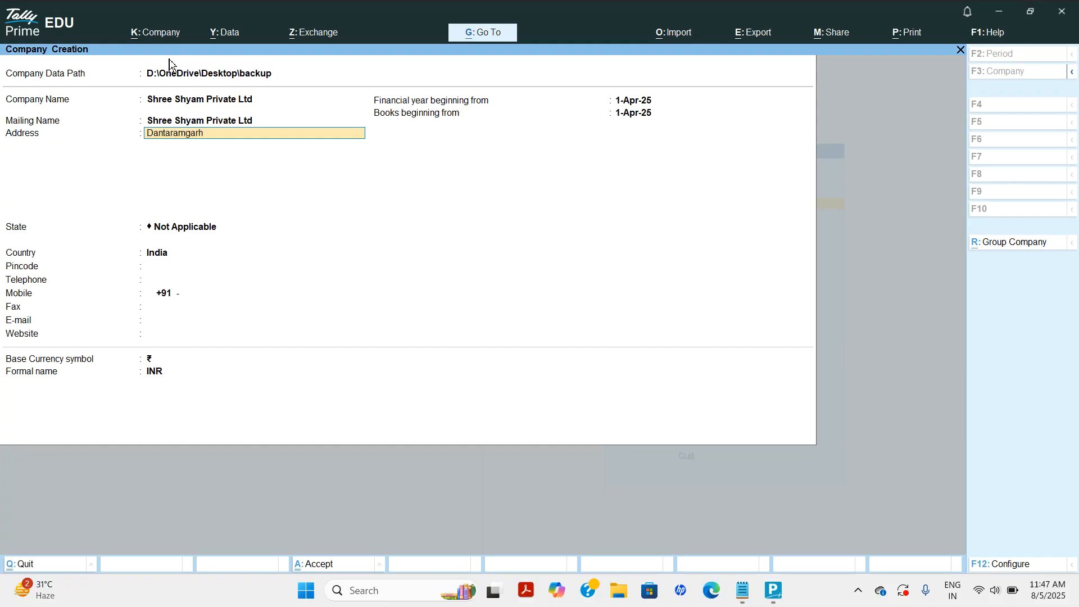
pyautogui.press('Return')
pyautogui.press('Return')
pyautogui.write('Rajasthan')
pyautogui.press('Return')
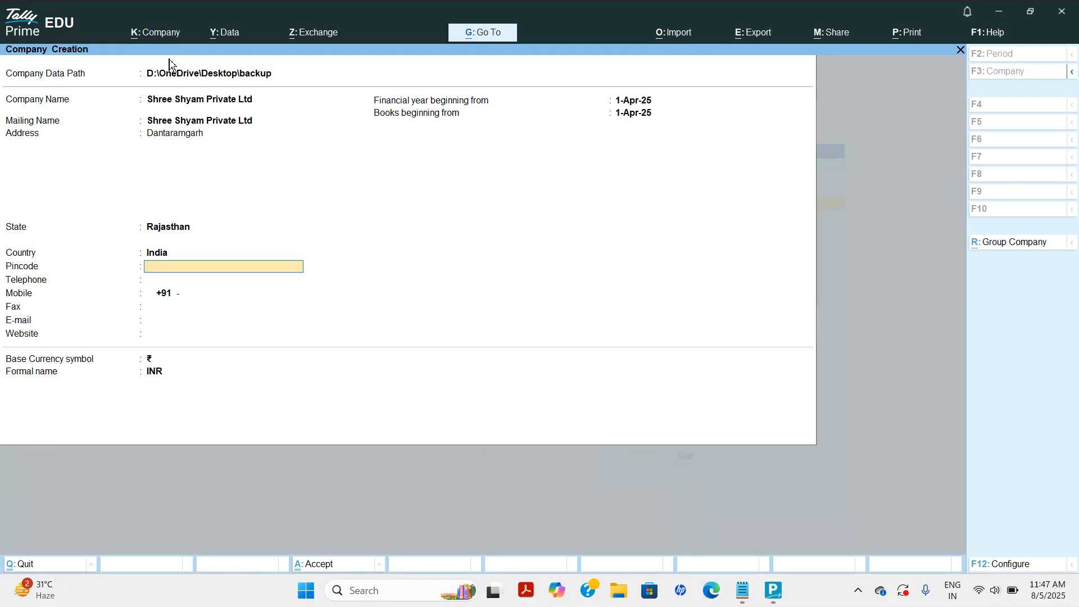
pyautogui.press('Escape')
pyautogui.press('n')
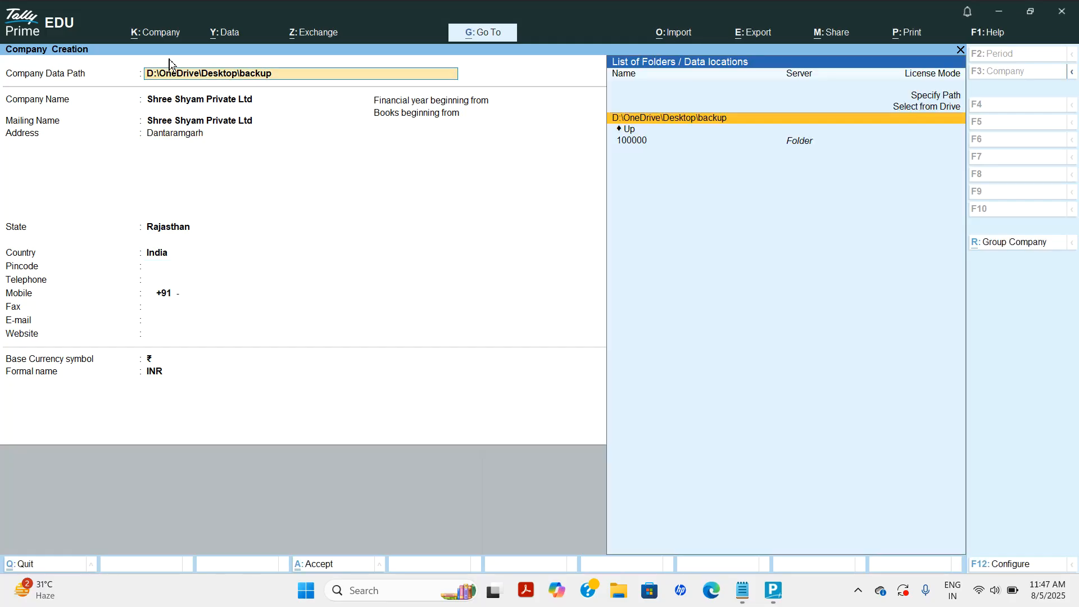
# Fill in the pincode, mobile number and e-mail, keep 1-Apr-25 dates, and accept.
pyautogui.press('Return')
pyautogui.press('Return')
pyautogui.press('Return')
pyautogui.press('Return')
pyautogui.press('Return')
pyautogui.press('Return')
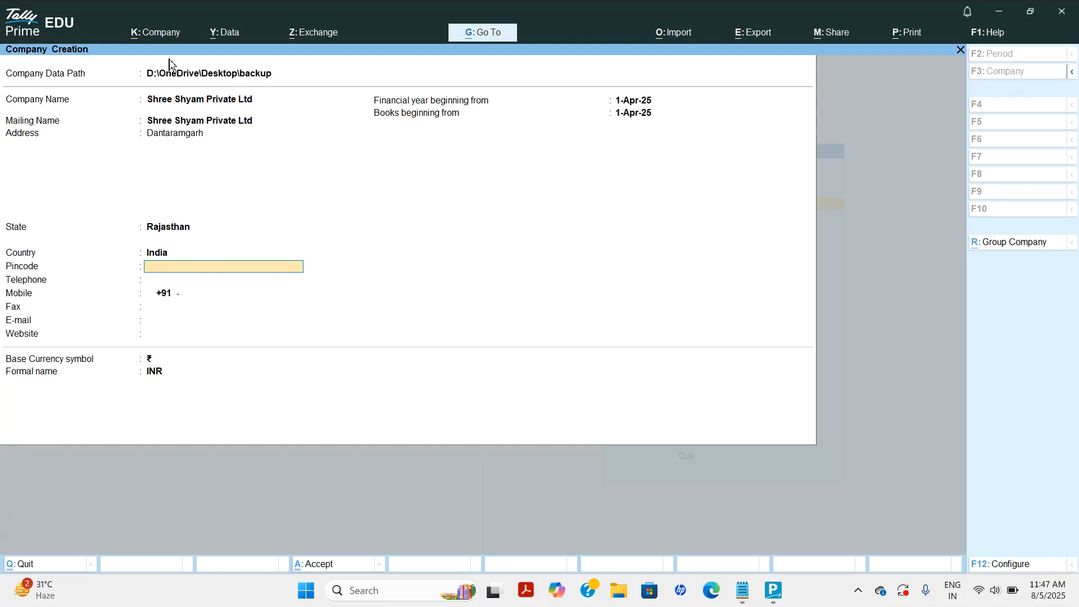
pyautogui.press('Num_Lock')
pyautogui.write('33')
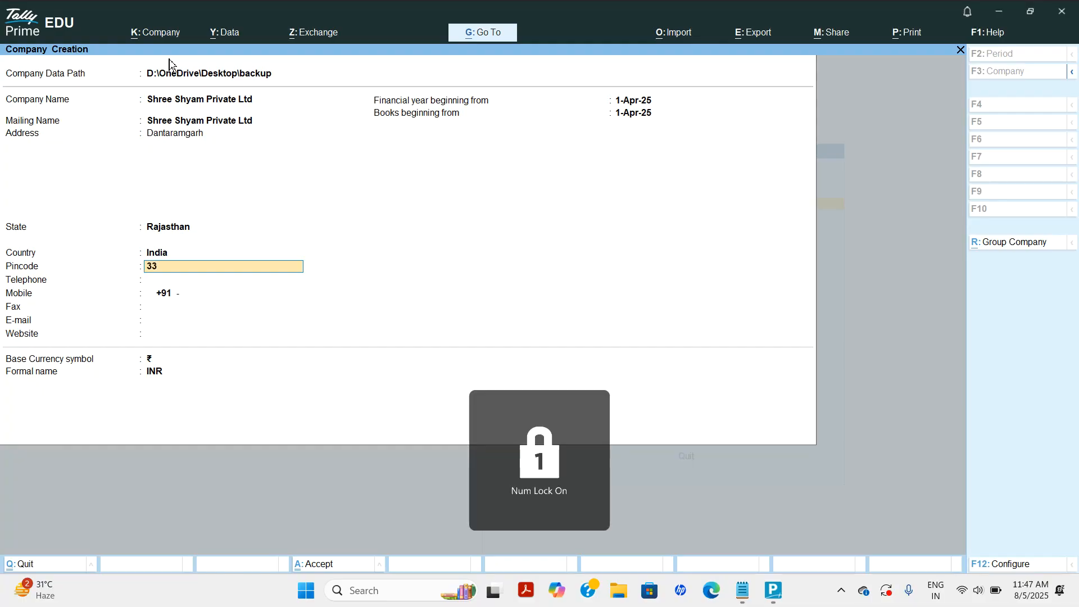
pyautogui.write('2703')
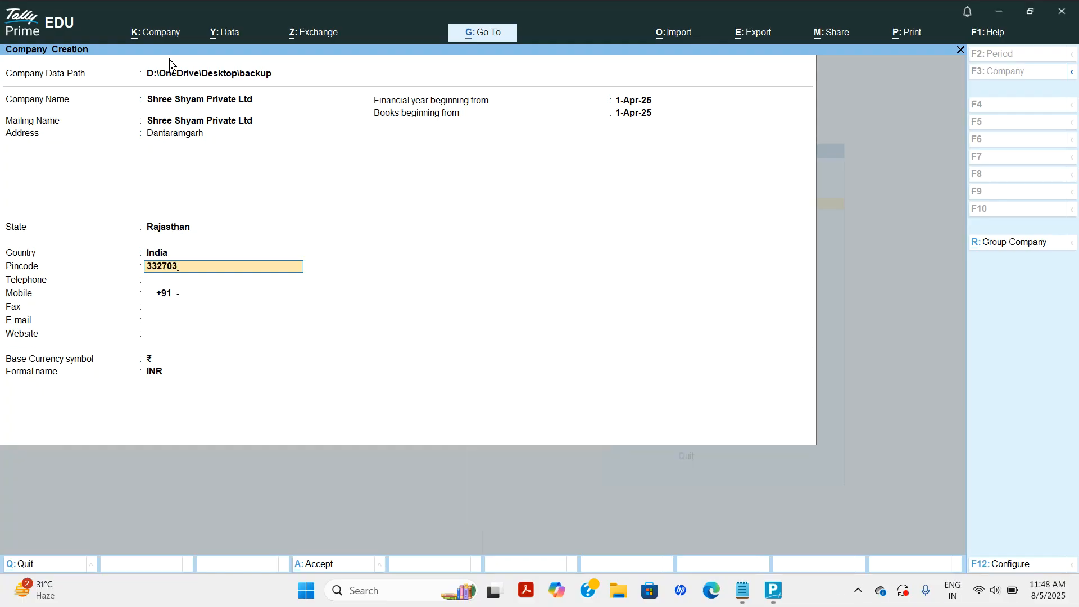
pyautogui.press('Return')
pyautogui.write('8')
pyautogui.press('BackSpace')
pyautogui.press('Return')
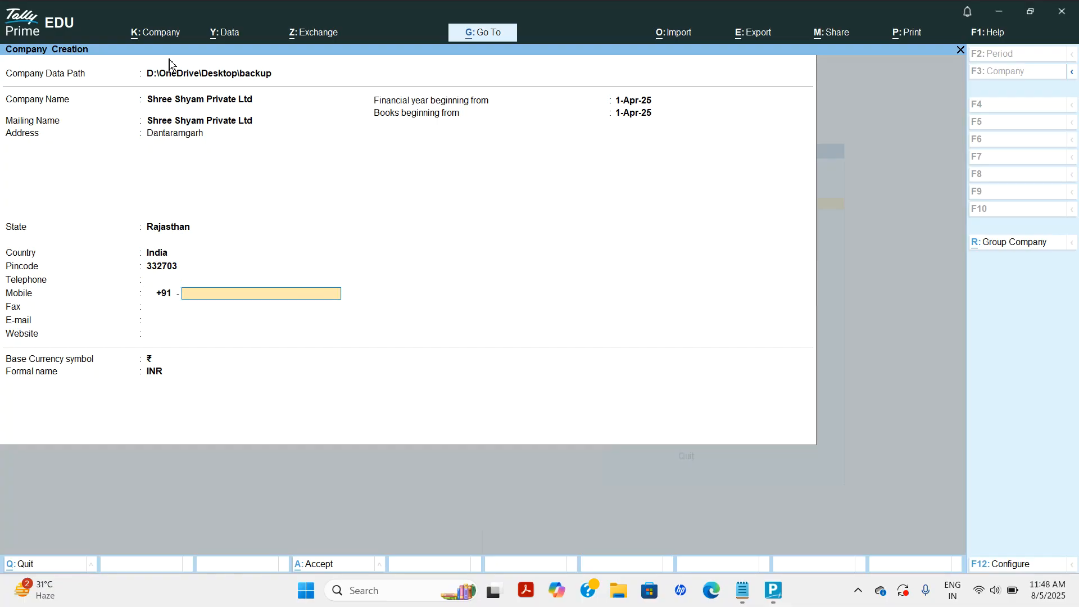
pyautogui.press('Return')
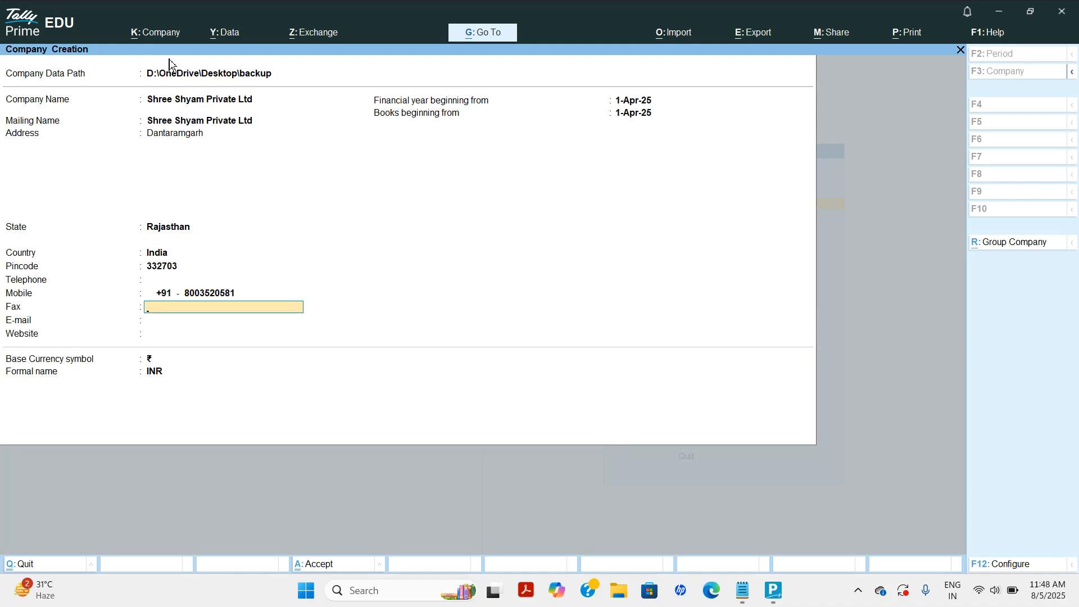
pyautogui.press('Return')
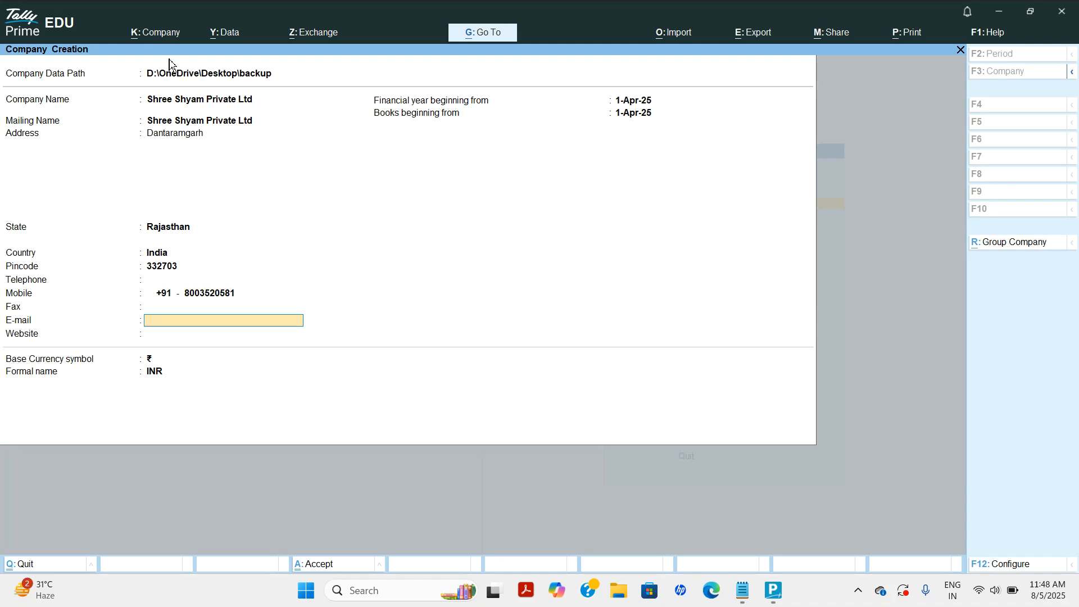
pyautogui.press('Return')
pyautogui.press('Return')
pyautogui.press('Return')
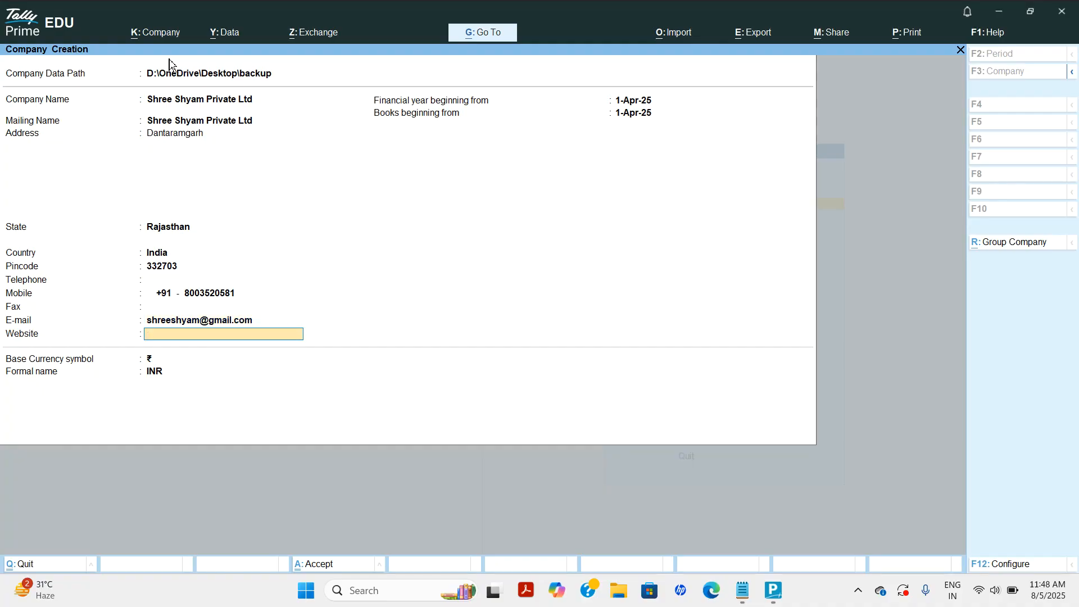
pyautogui.press('Up')
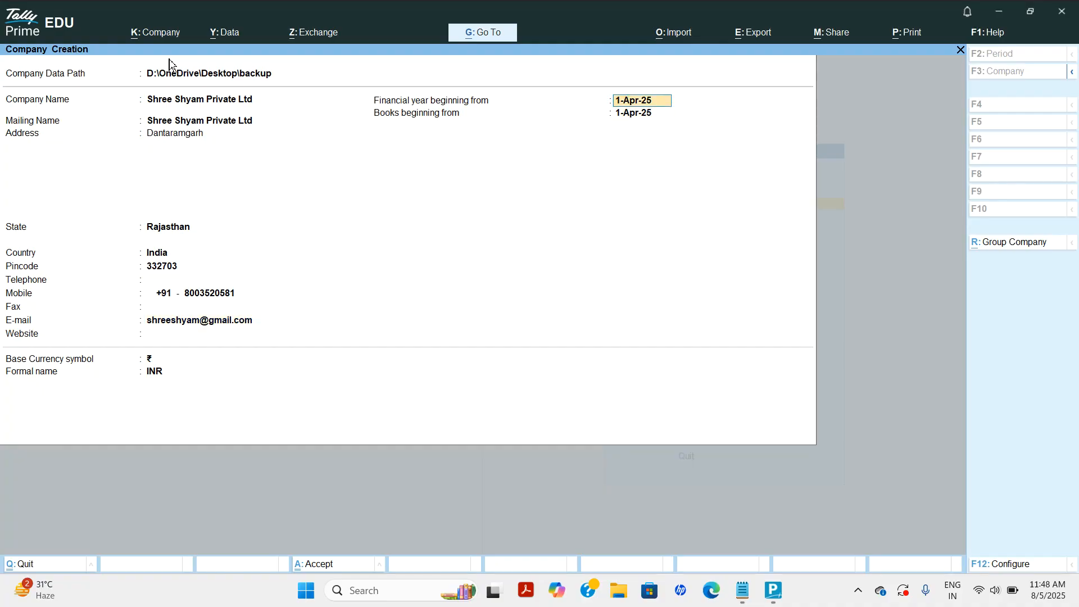
pyautogui.press('Return')
pyautogui.press('Return')
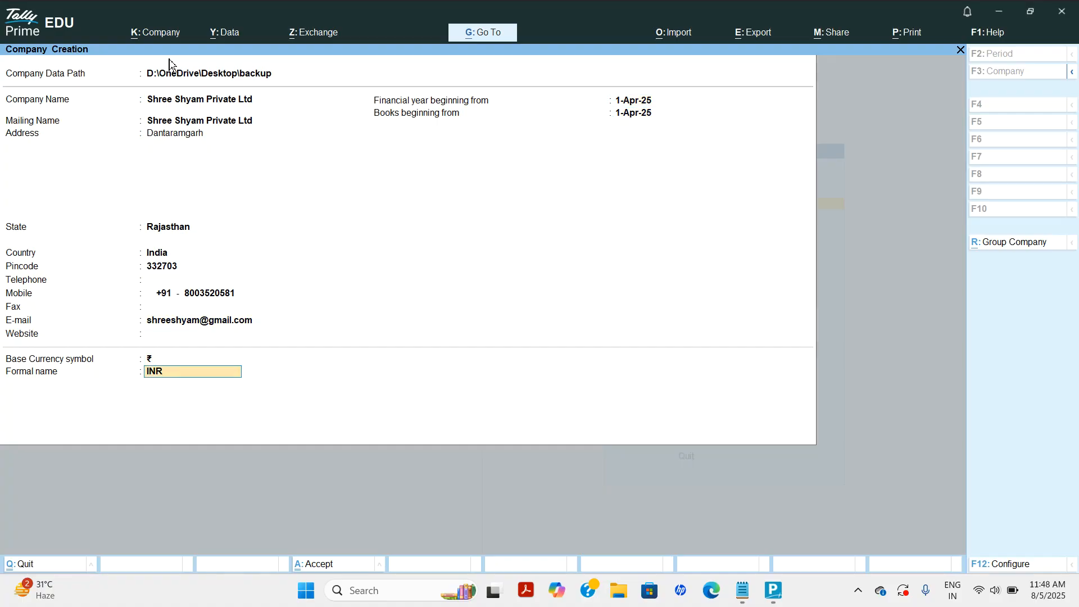
pyautogui.press('Return')
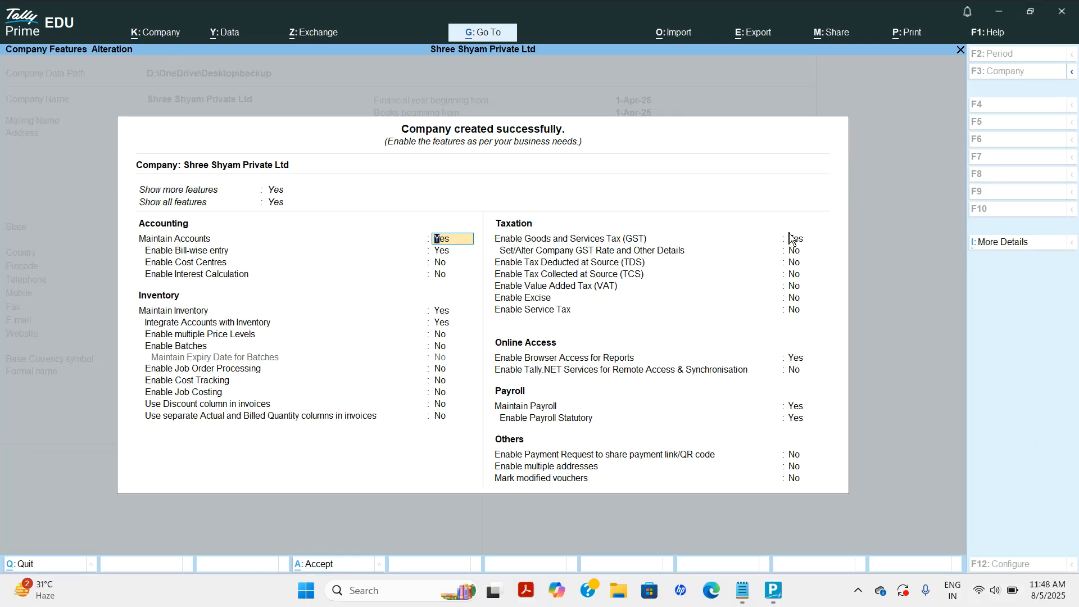
# Accept default company features, shut Sawaliya Sath Cloth Store, and bring the Gateway back in front.
pyautogui.hotkey('ctrl', 'a')
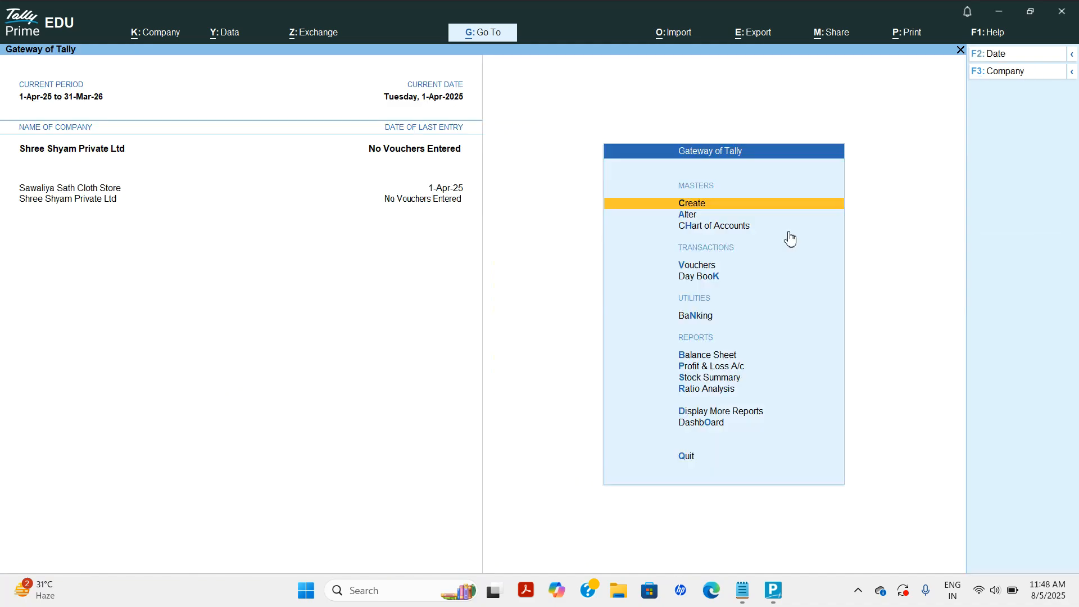
pyautogui.press('ctrl')
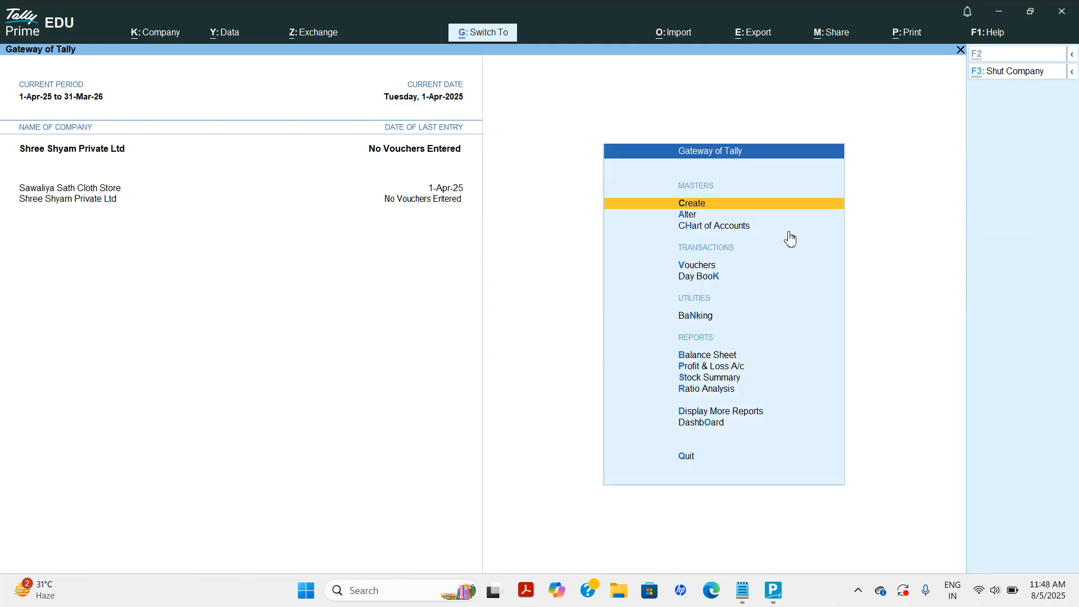
pyautogui.hotkey('ctrl', 'F3')
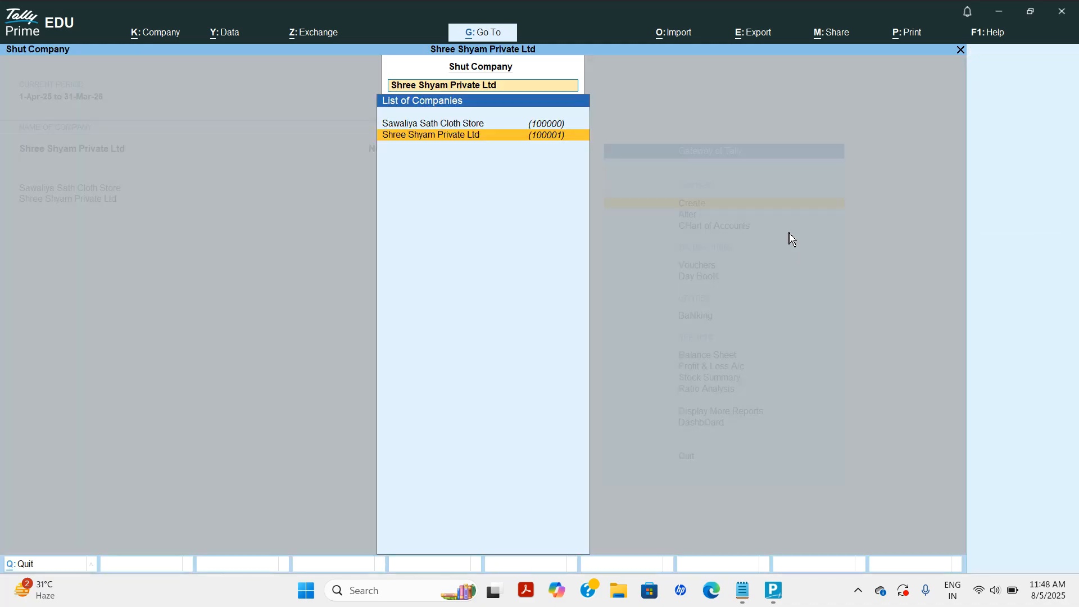
pyautogui.press('Up')
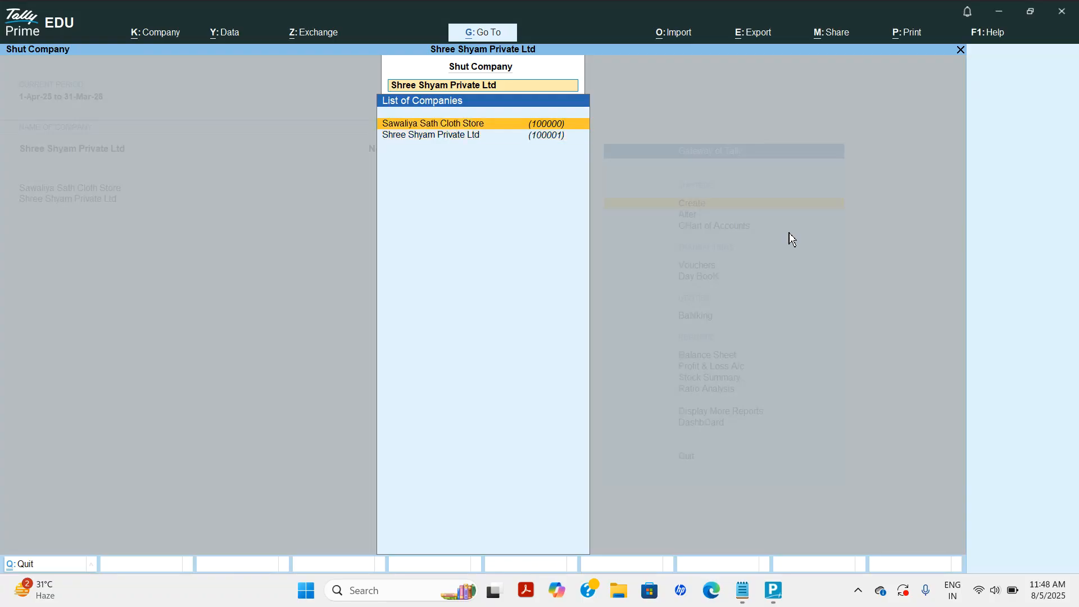
pyautogui.press('Return')
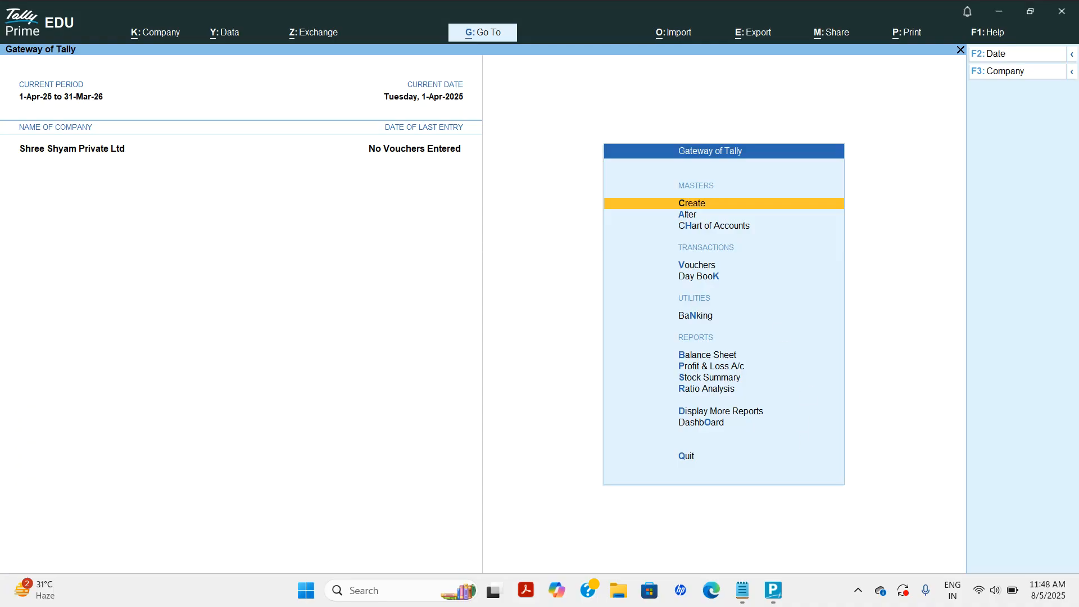
pyautogui.click(751, 586)
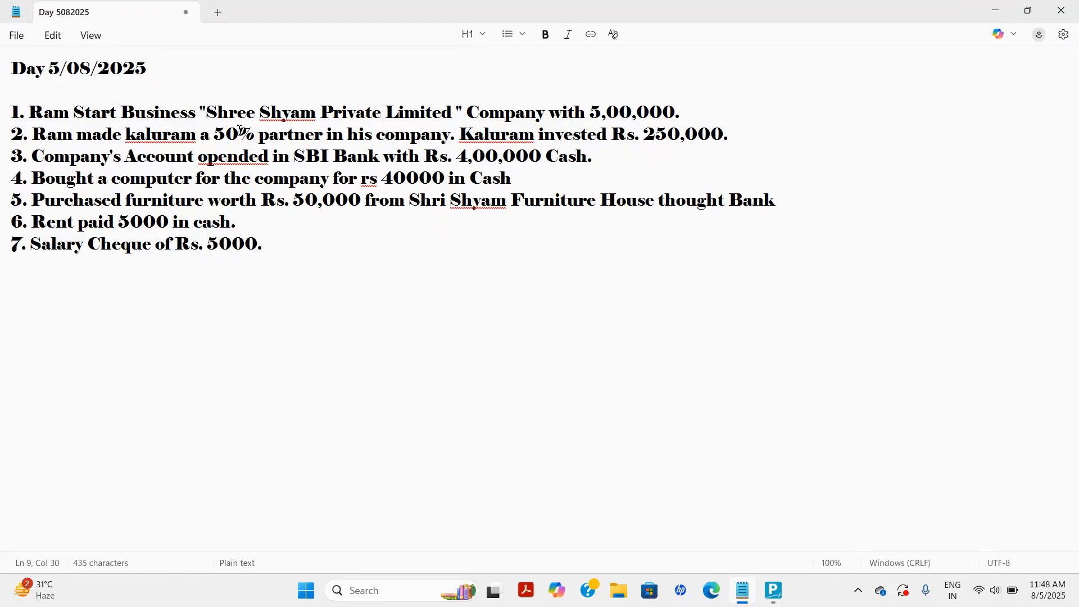
pyautogui.click(774, 590)
# Start a Receipt voucher with Cash as the receiving account.
pyautogui.press('Down')
pyautogui.press('Down')
pyautogui.press('Down')
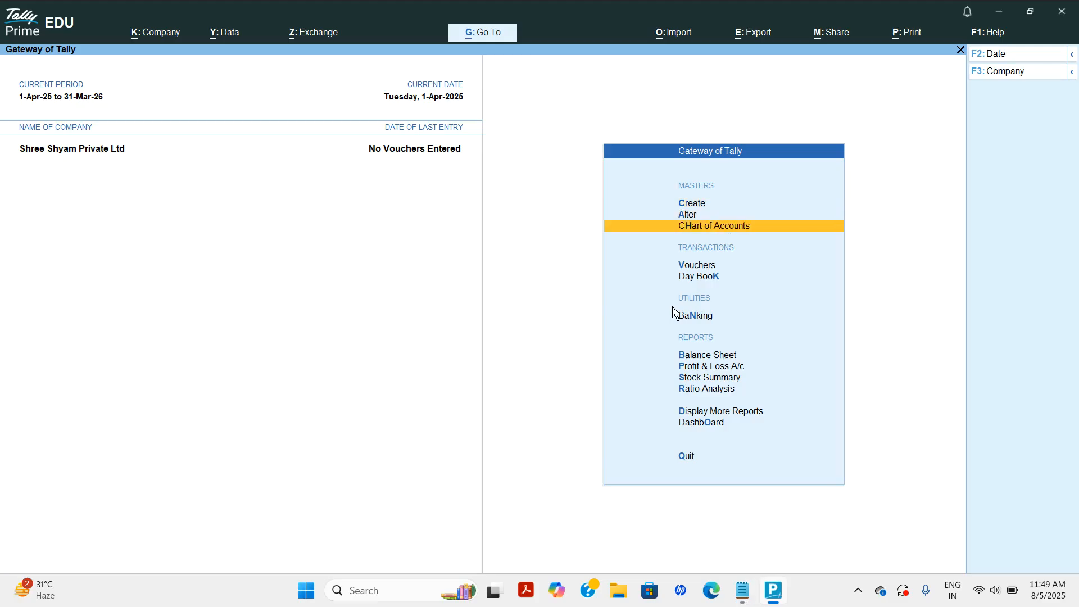
pyautogui.press('Return')
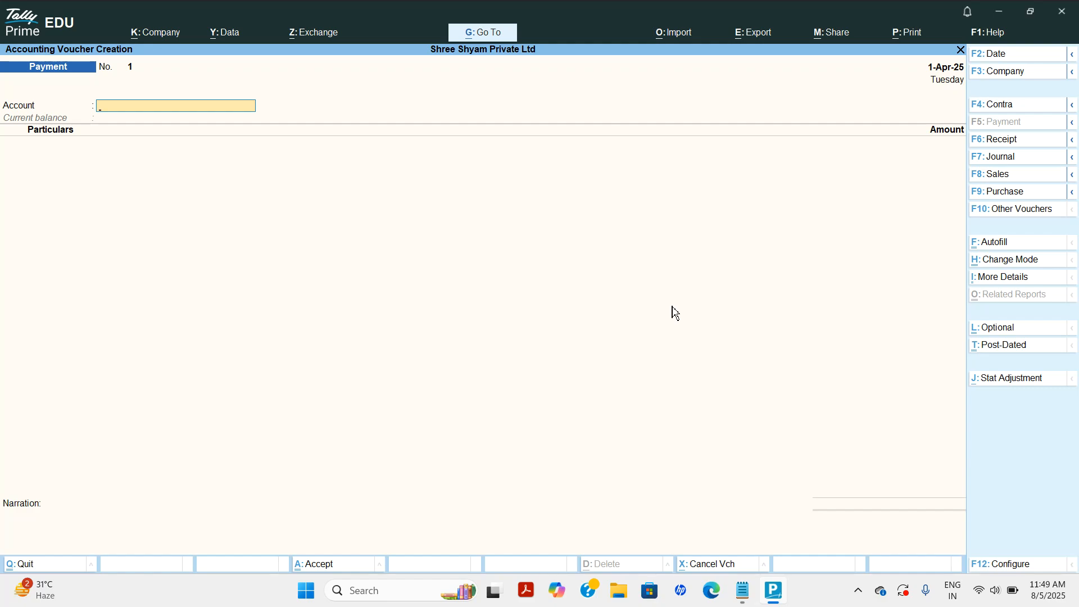
pyautogui.press('F6')
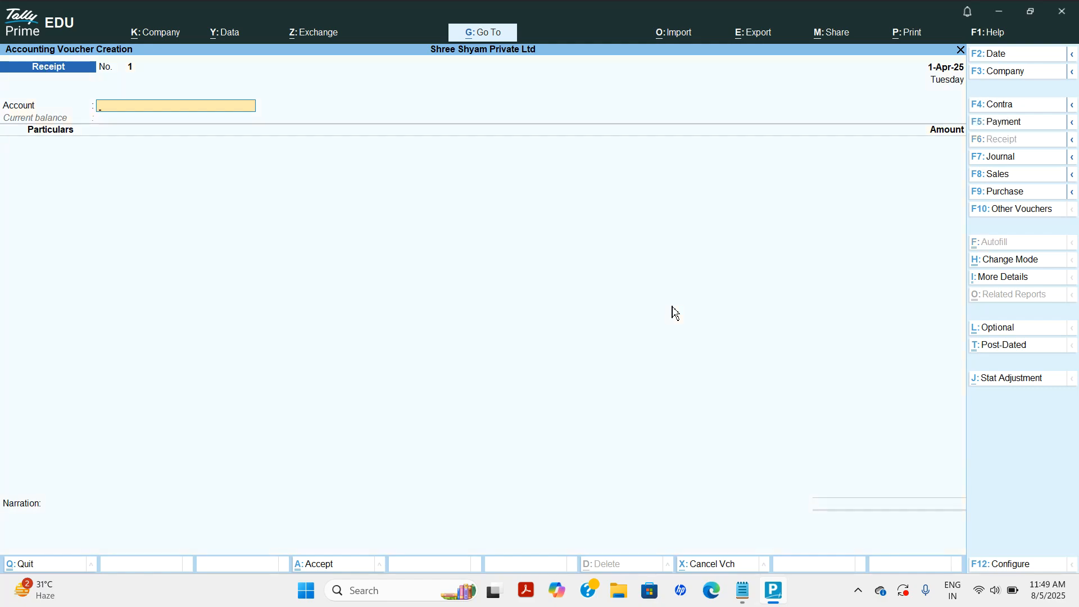
pyautogui.write('cas')
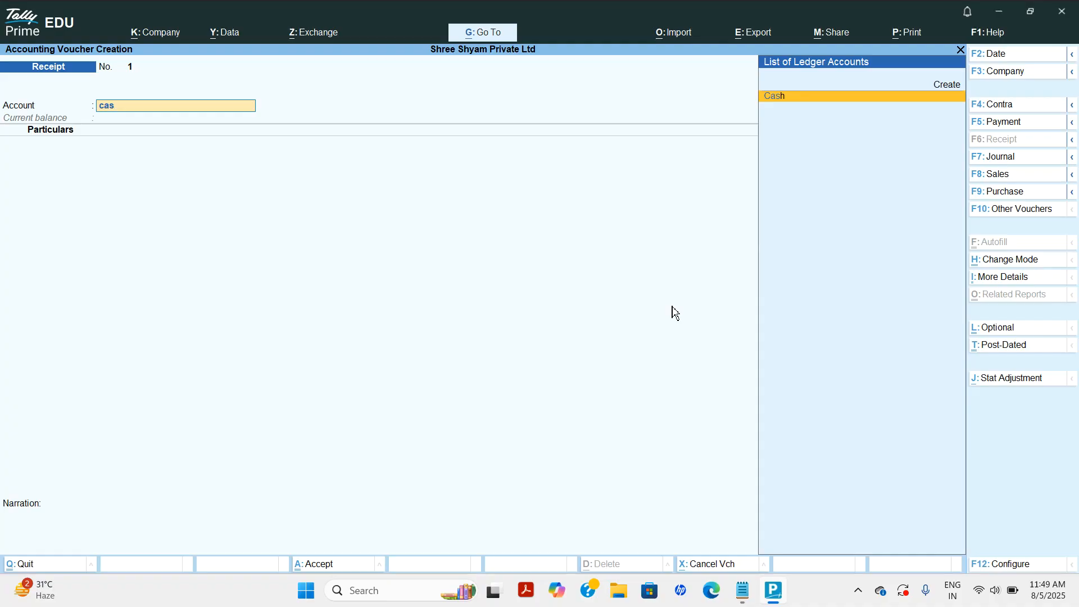
pyautogui.press('Return')
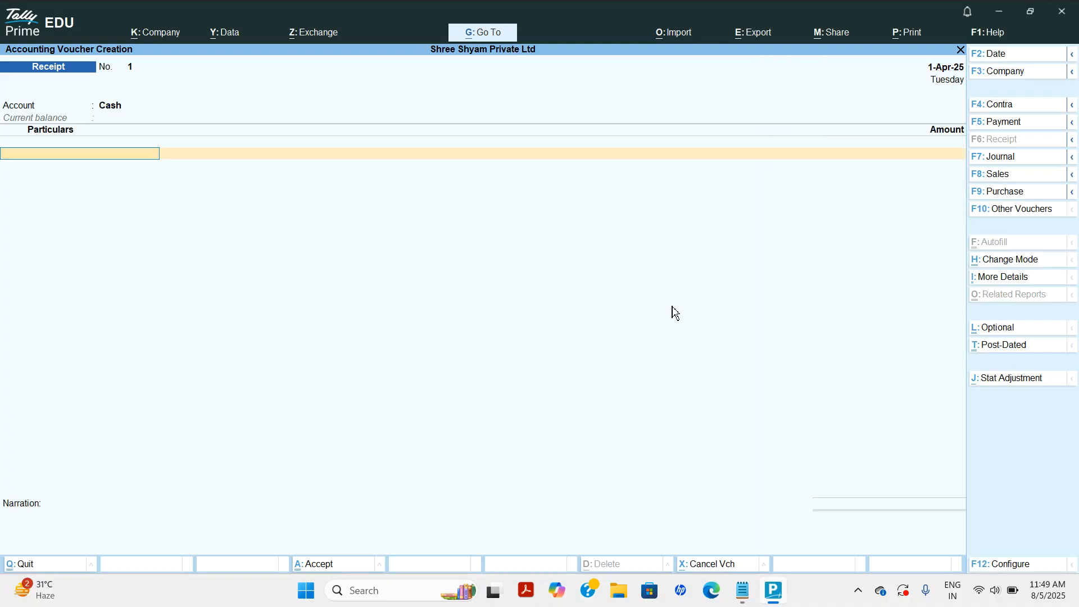
# Create a Capital ledger with the owner's mailing name and pincode.
pyautogui.hotkey('alt', 'c')
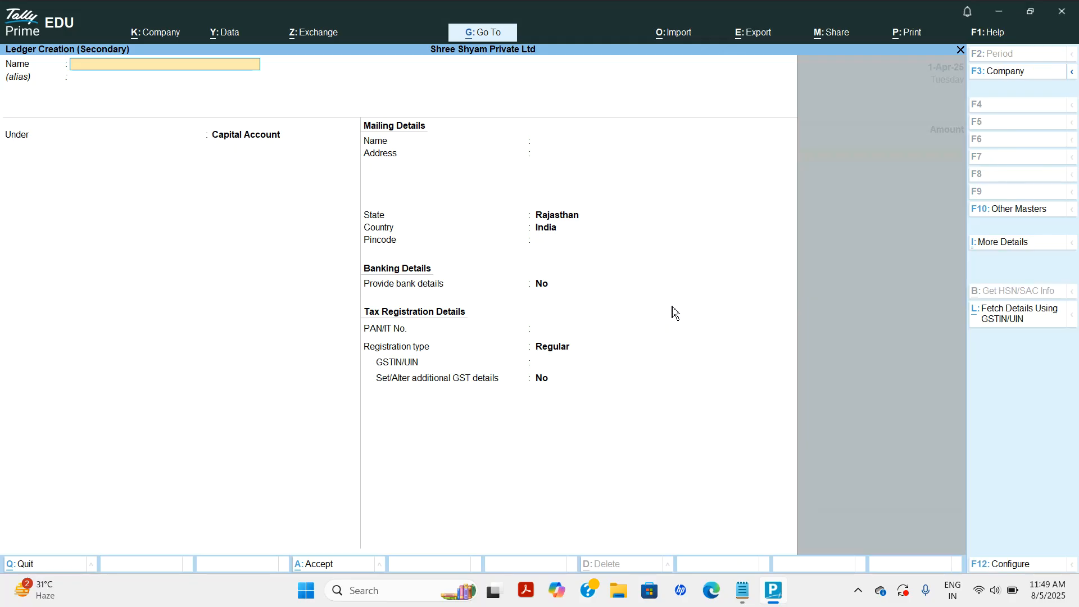
pyautogui.write('Capital')
pyautogui.press('Return')
pyautogui.press('Return')
pyautogui.press('Return')
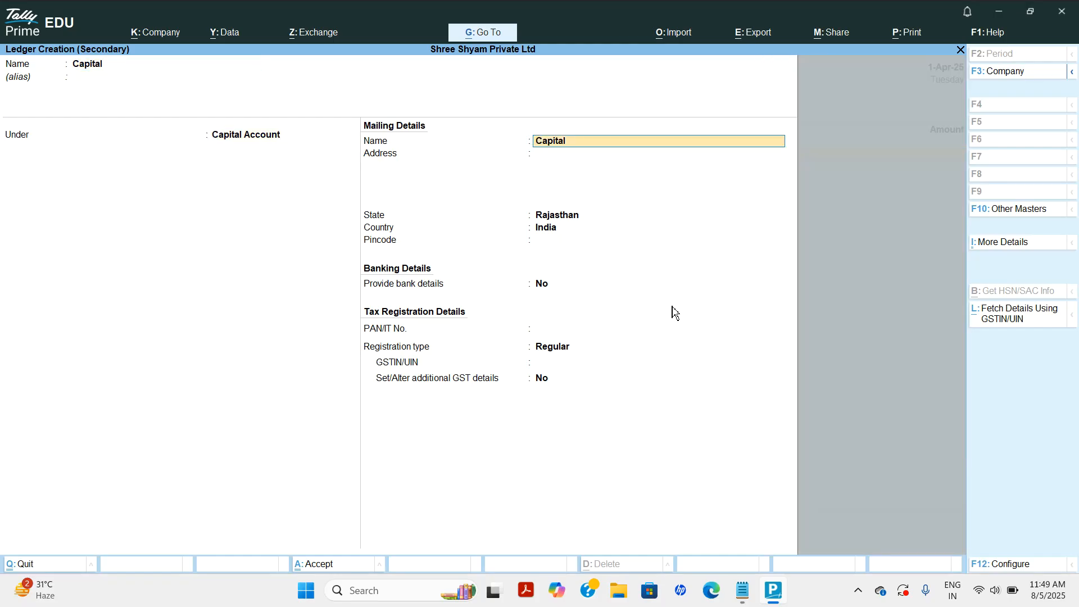
pyautogui.press('Return')
pyautogui.press('Return')
pyautogui.press('Return')
pyautogui.write('332703')
pyautogui.press('Return')
pyautogui.press('Return')
pyautogui.press('Return')
pyautogui.press('Return')
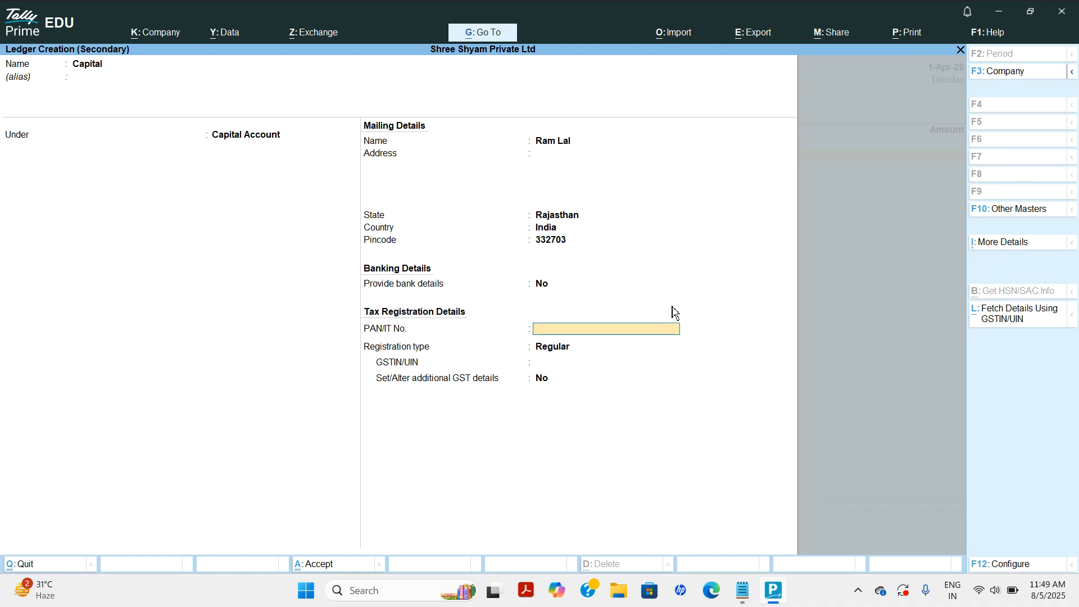
pyautogui.press('Return')
# Enter 5,00,000 with narration 'start business', save the receipt, and return to the Gateway.
pyautogui.press('Return')
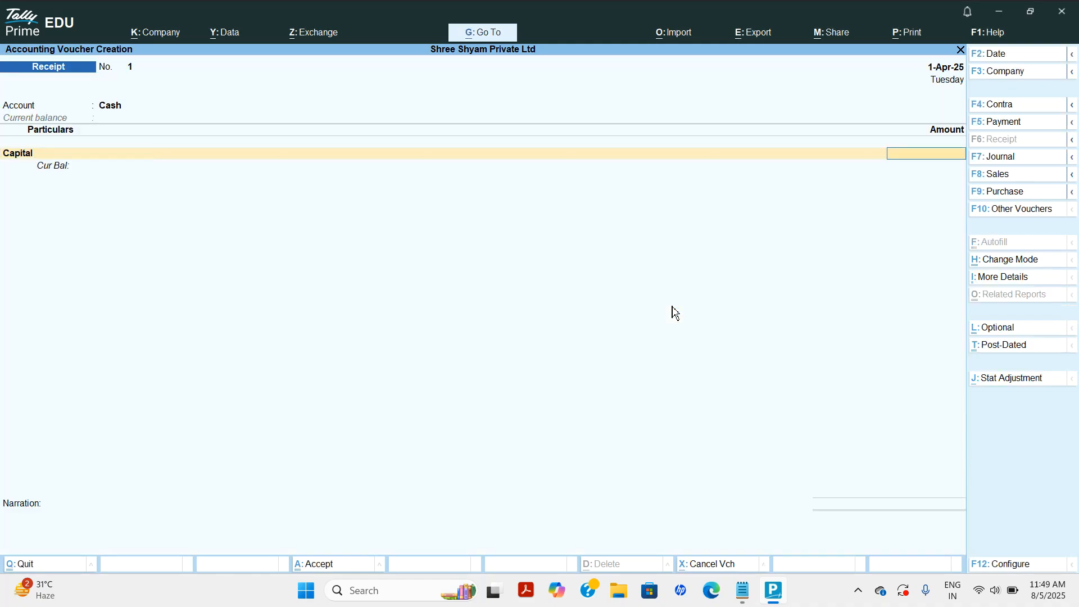
pyautogui.write('500000')
pyautogui.press('Return')
pyautogui.press('Return')
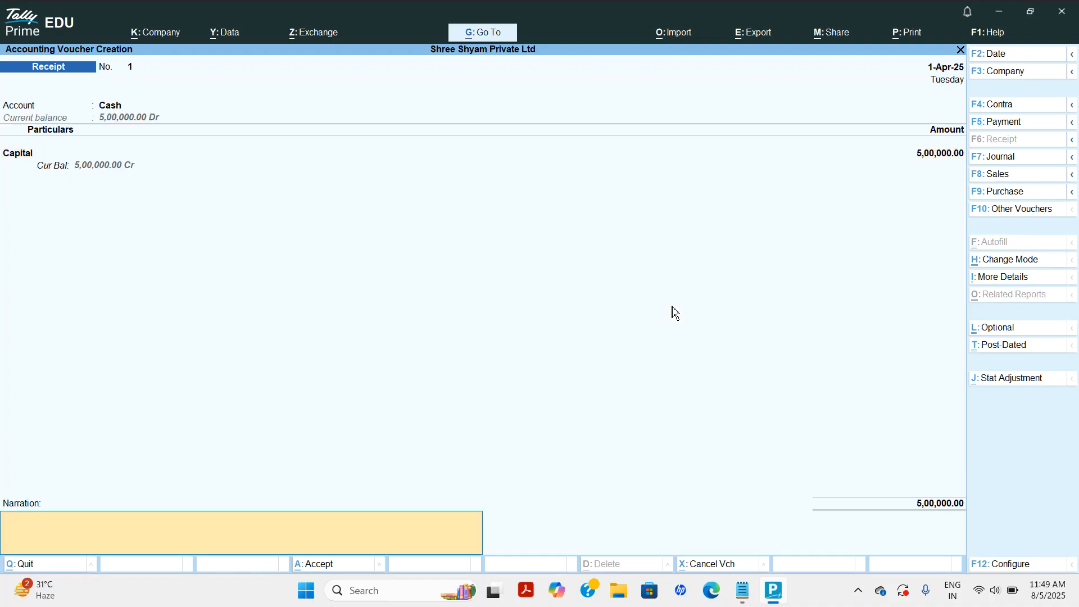
pyautogui.write('start business')
pyautogui.press('Return')
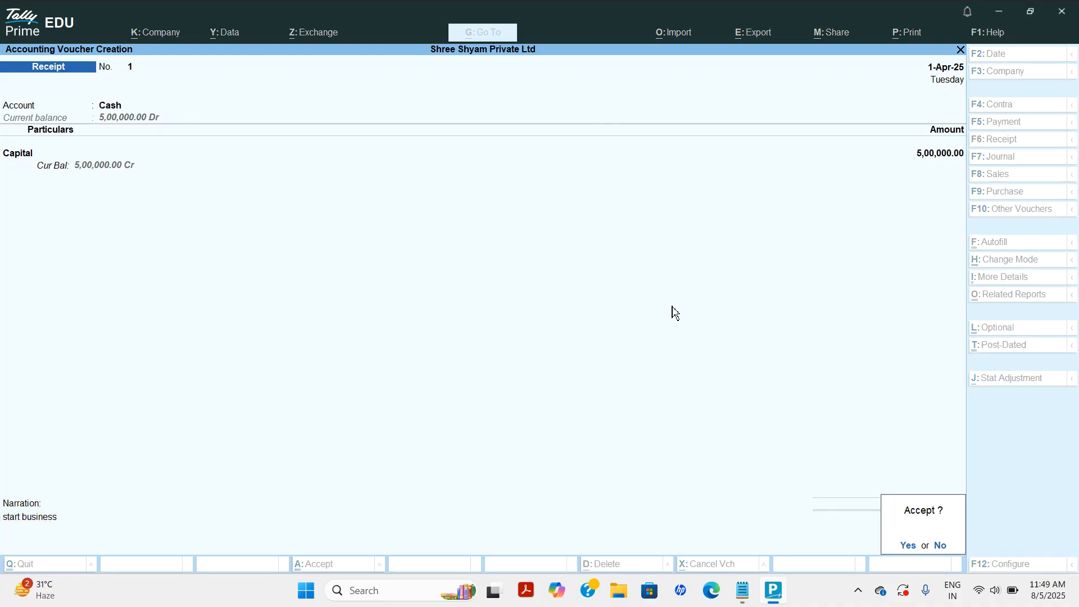
pyautogui.press('Return')
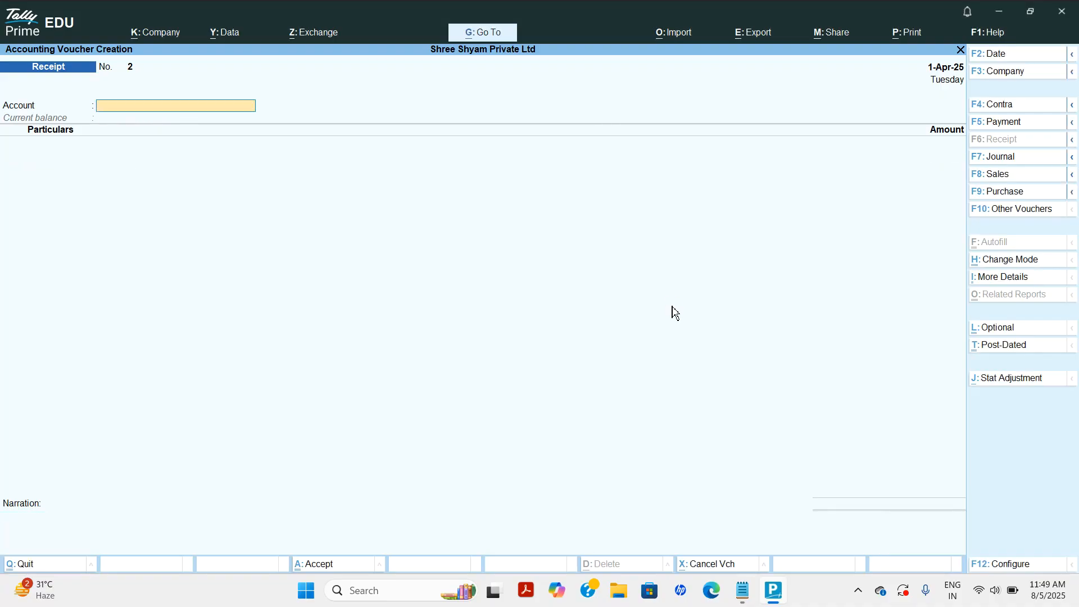
pyautogui.press('Escape')
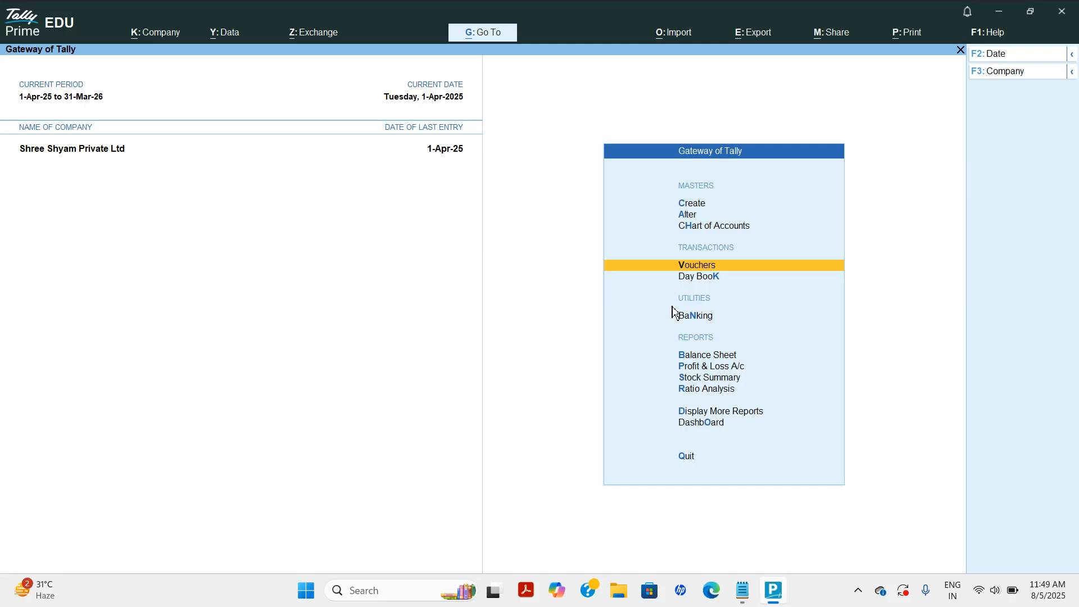
# Drill from the Balance Sheet through Current Assets to Cash-in-Hand, confirming Cash 5,00,000 Dr.
pyautogui.press('Down')
pyautogui.press('Down')
pyautogui.press('Down')
pyautogui.press('Return')
pyautogui.press('Right')
pyautogui.press('Left')
pyautogui.press('Right')
pyautogui.press('Left')
pyautogui.press('Right')
pyautogui.press('Return')
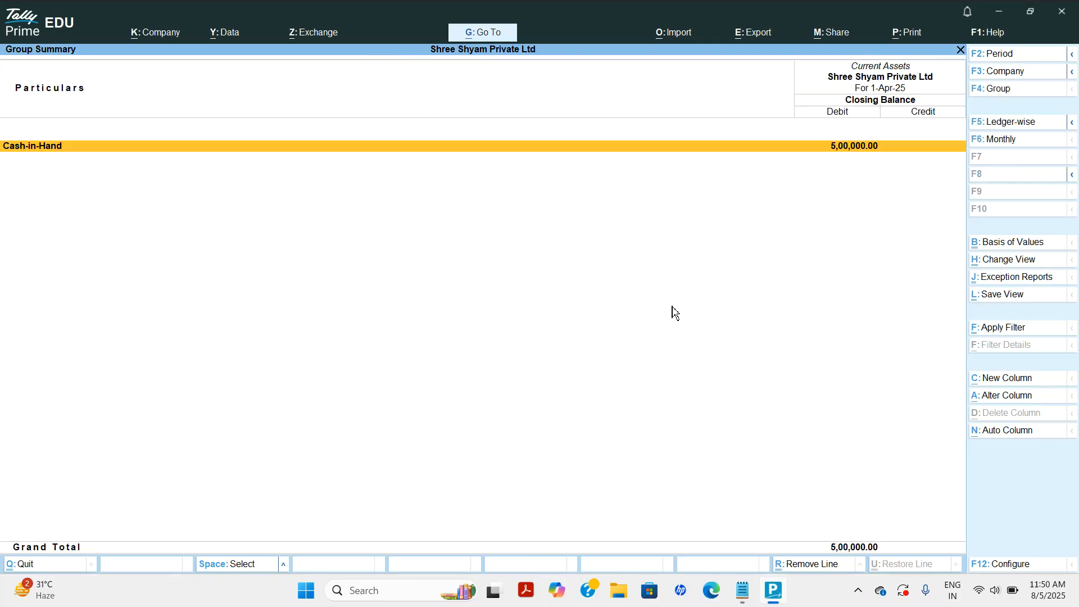
pyautogui.press('Return')
pyautogui.press('Escape')
pyautogui.press('Escape')
pyautogui.press('Escape')
pyautogui.press('Escape')
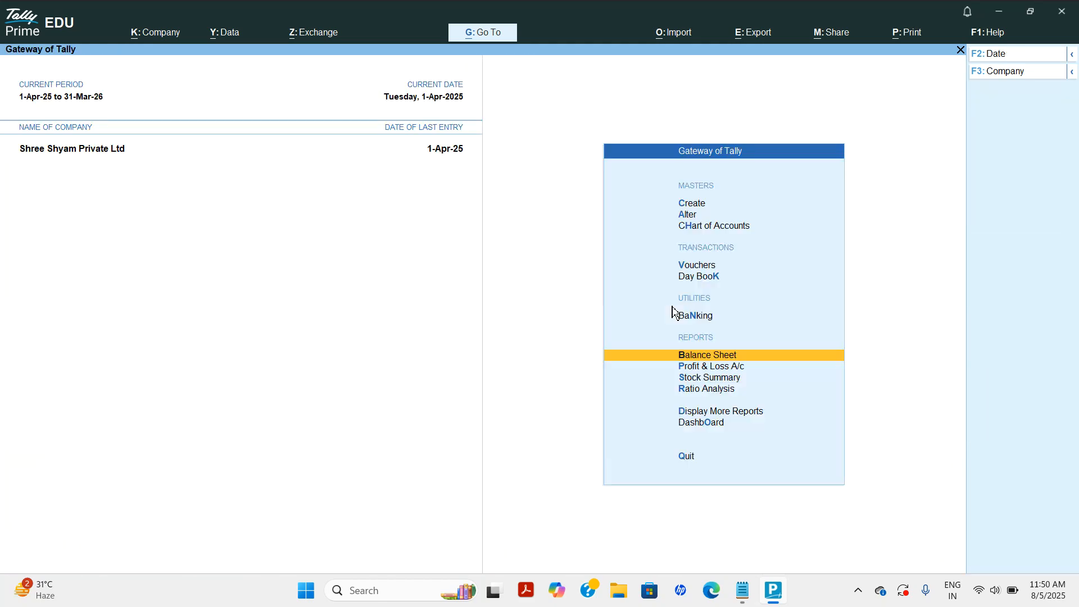
# Read line 2 in Notepad about the partner's Rs. 250,000 investment, then return to TallyPrime.
pyautogui.click(742, 598)
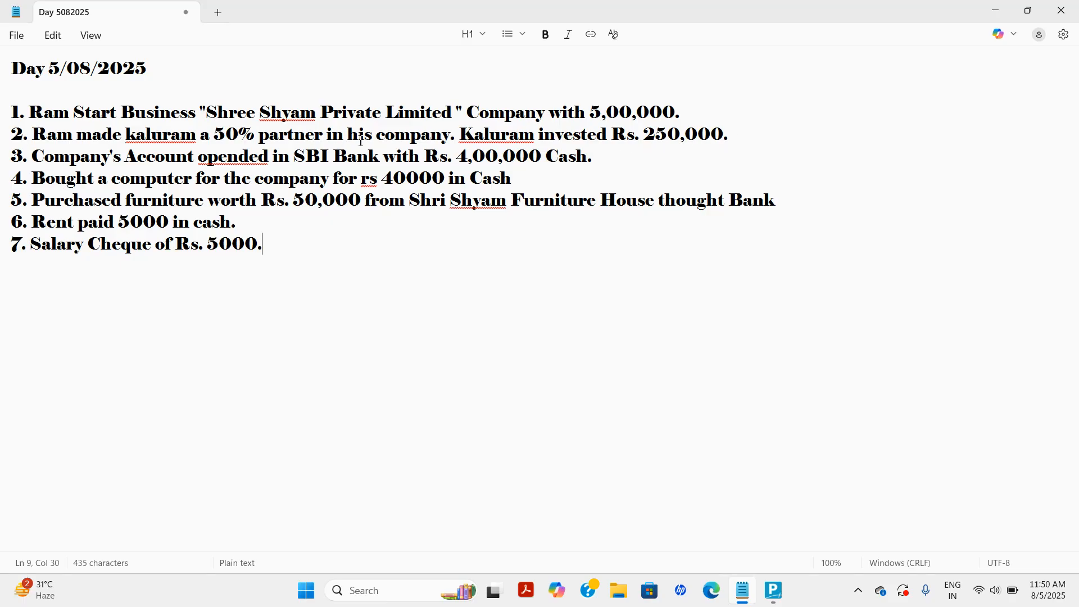
pyautogui.moveTo(460, 134); pyautogui.dragTo(740, 140)
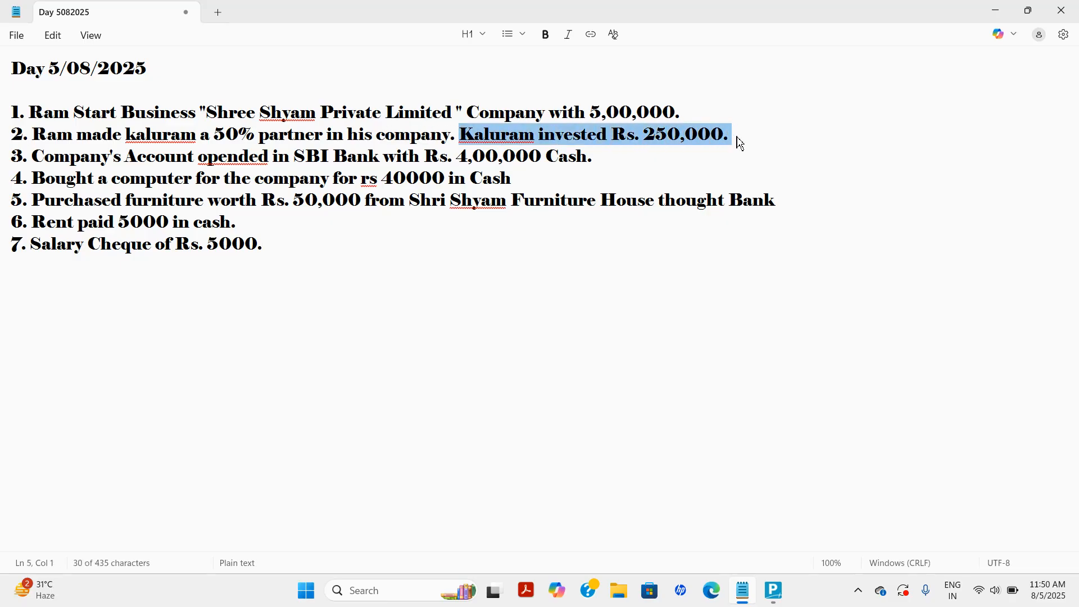
pyautogui.click(740, 143)
pyautogui.click(773, 589)
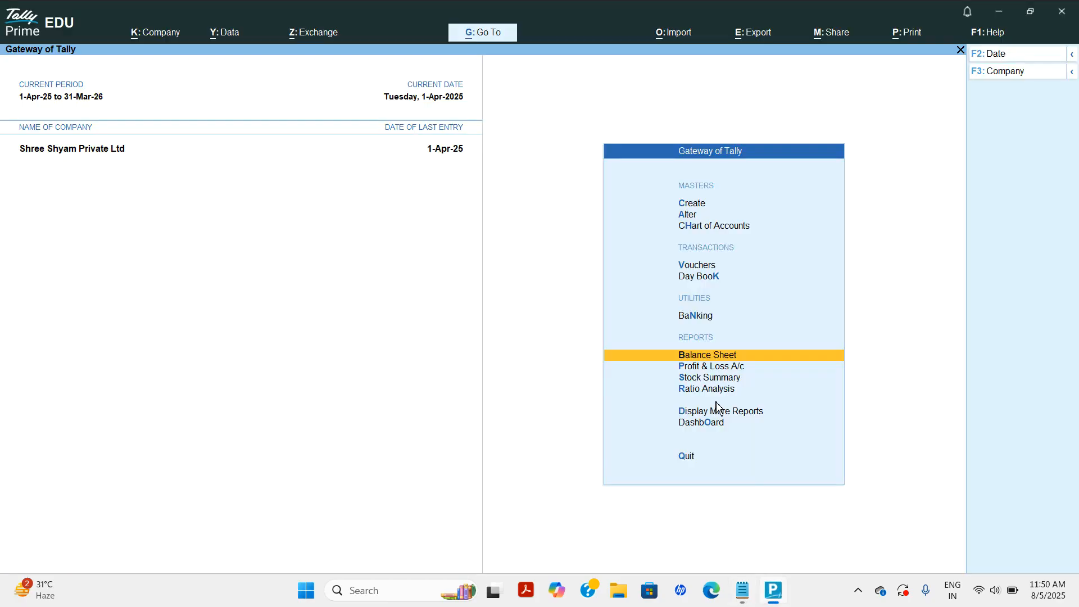
# Start another Receipt voucher with Cash as the receiving account.
pyautogui.press('Up')
pyautogui.press('Up')
pyautogui.press('Up')
pyautogui.press('Return')
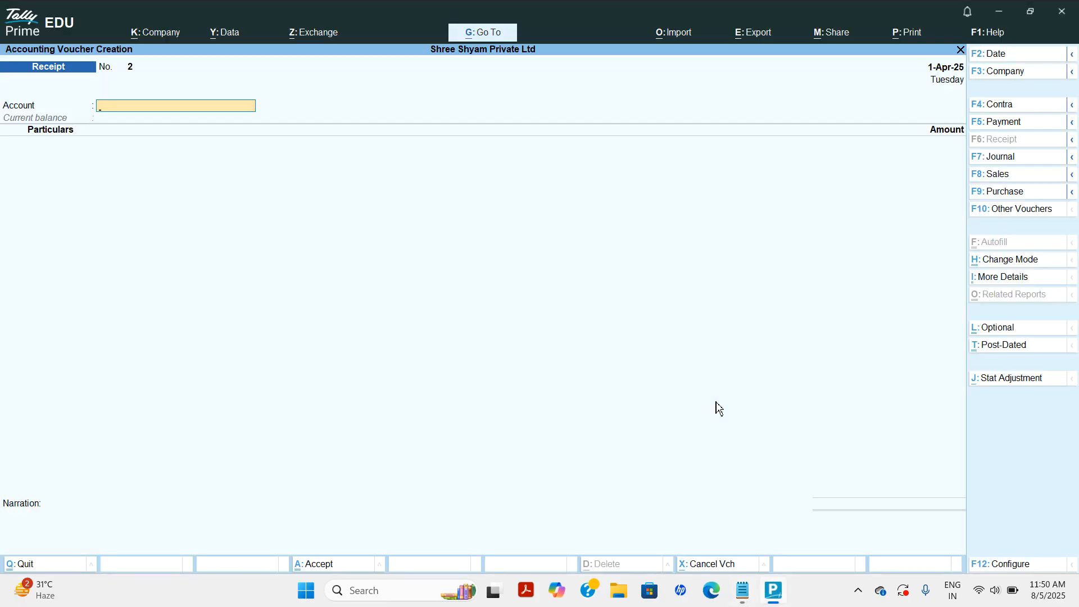
pyautogui.write('Cas')
pyautogui.press('Return')
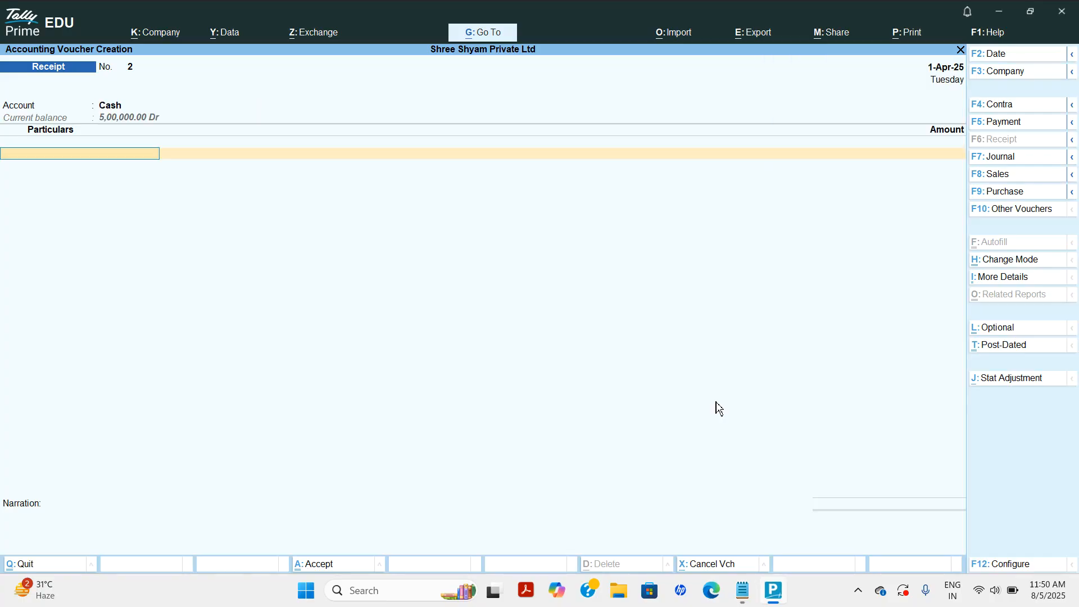
# Create ledger Capital 1 under Capital Account with the partner's mailing name, address and pincode.
pyautogui.hotkey('alt', 'c')
pyautogui.write('Capital 1')
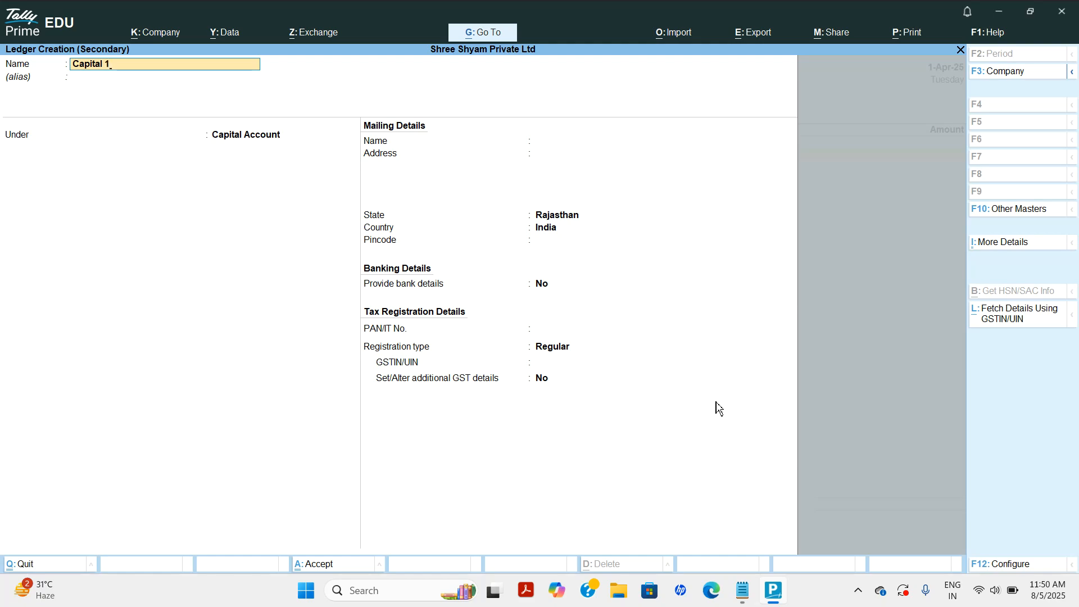
pyautogui.press('Return')
pyautogui.press('Return')
pyautogui.press('Return')
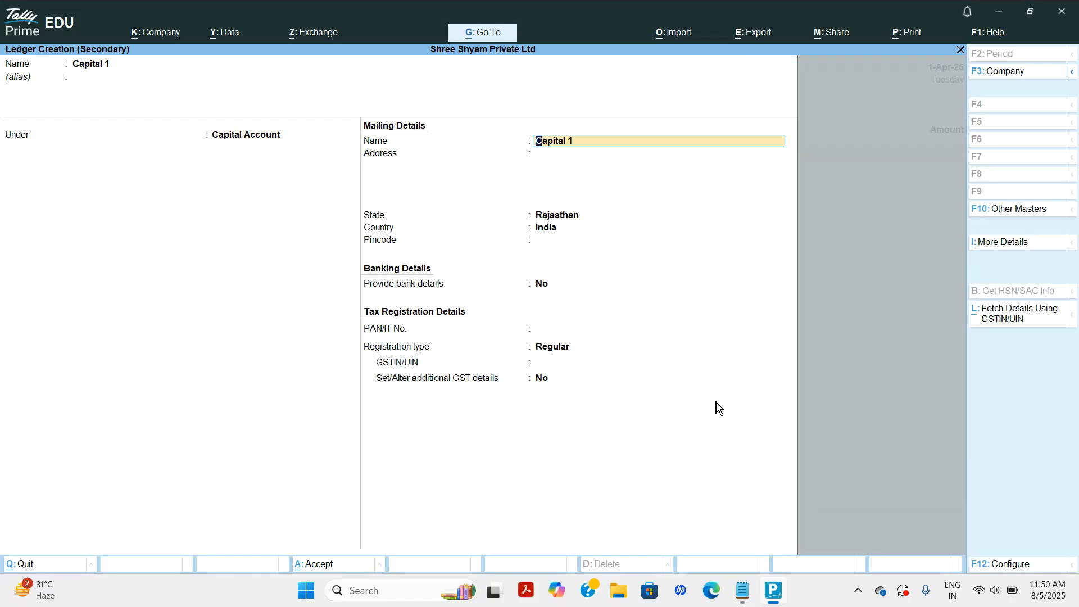
pyautogui.write('Kaluram')
pyautogui.press('Return')
pyautogui.press('Return')
pyautogui.press('BackSpace')
pyautogui.write('Dhg')
pyautogui.press('BackSpace')
pyautogui.write('olasari')
pyautogui.press('Return')
pyautogui.press('Return')
pyautogui.write('332703')
pyautogui.press('Return')
pyautogui.press('Return')
pyautogui.press('Return')
pyautogui.press('Return')
pyautogui.press('Return')
pyautogui.press('Return')
pyautogui.press('Return')
# Enter 2,50,000 against Capital 1, skip narration, and bring up the save prompt.
pyautogui.write('2,50,')
pyautogui.write('0000')
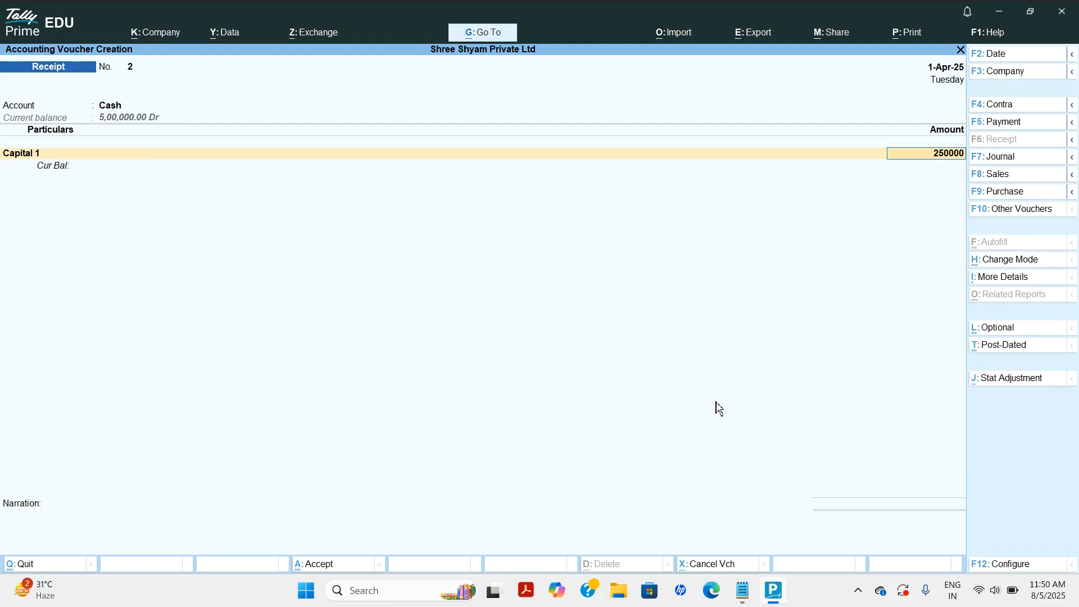
pyautogui.press('Return')
pyautogui.press('Return')
pyautogui.press('Return')
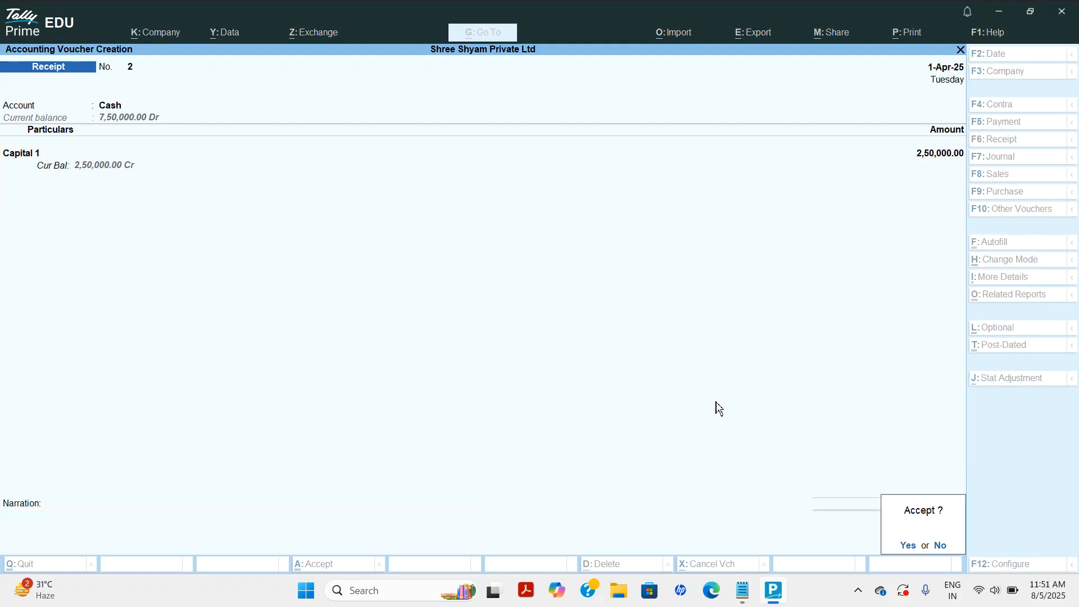
pyautogui.press('Return')
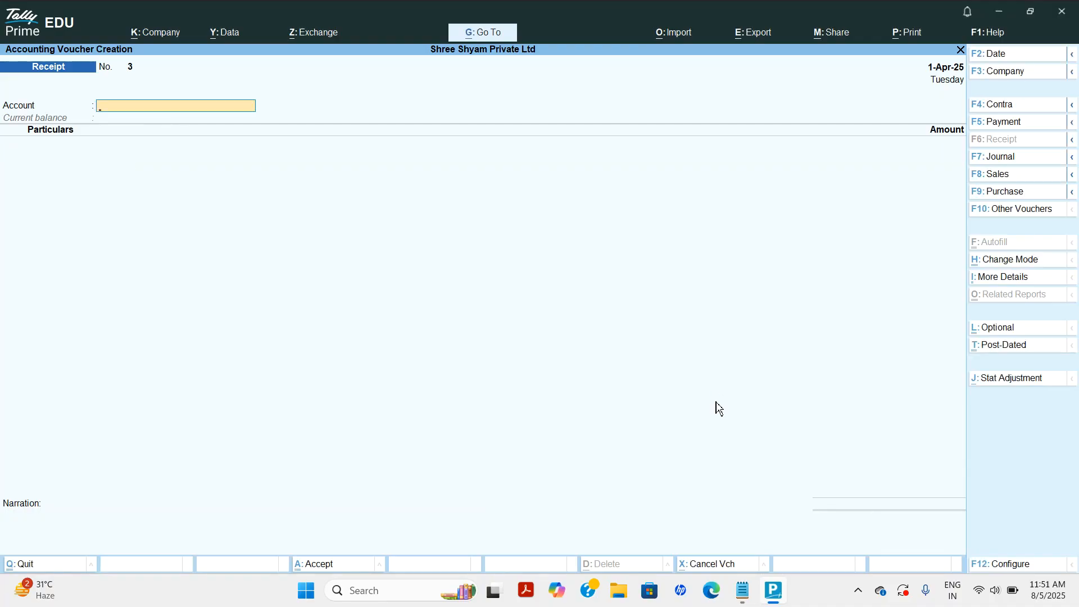
# Check the Balance Sheet's Current Assets now total 7,50,000, then switch back to Notepad.
pyautogui.press('Escape')
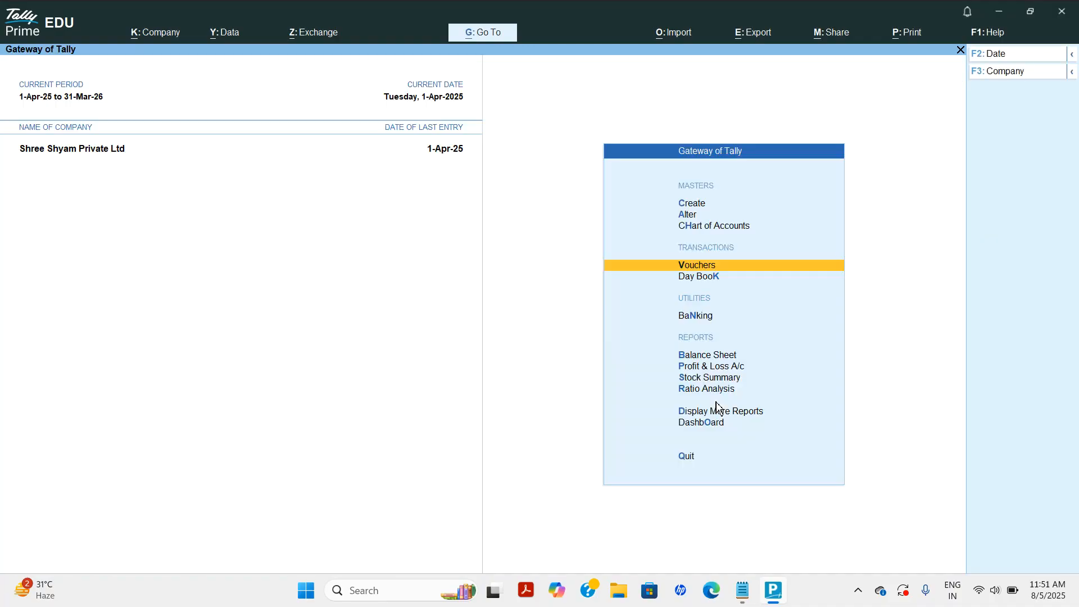
pyautogui.press('Down')
pyautogui.press('Down')
pyautogui.press('Down')
pyautogui.press('Return')
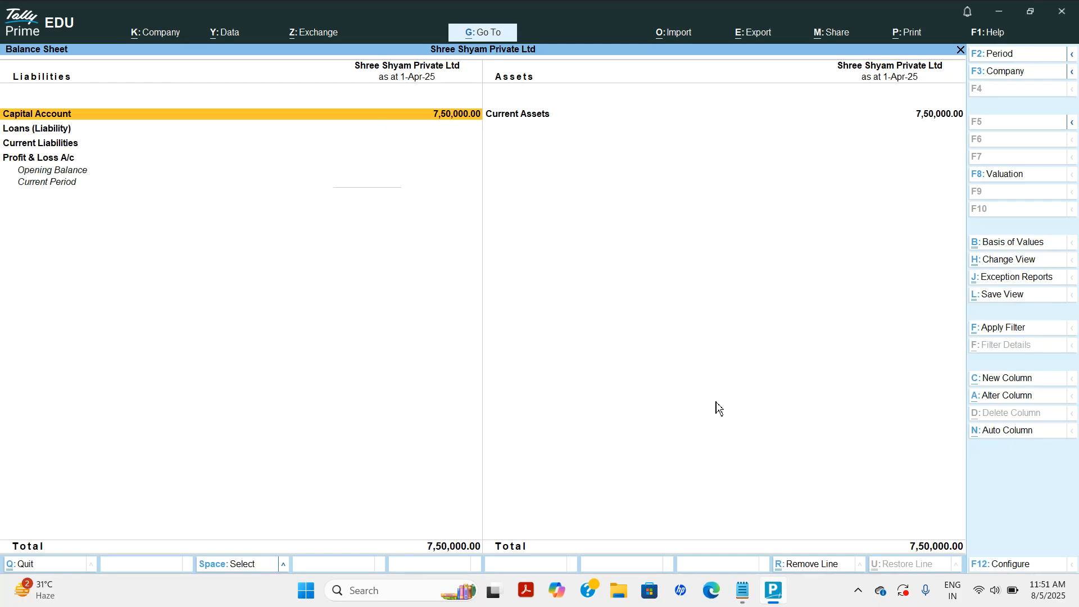
pyautogui.press('Right')
pyautogui.press('Return')
pyautogui.press('Return')
pyautogui.press('Return')
pyautogui.press('Escape')
pyautogui.press('Escape')
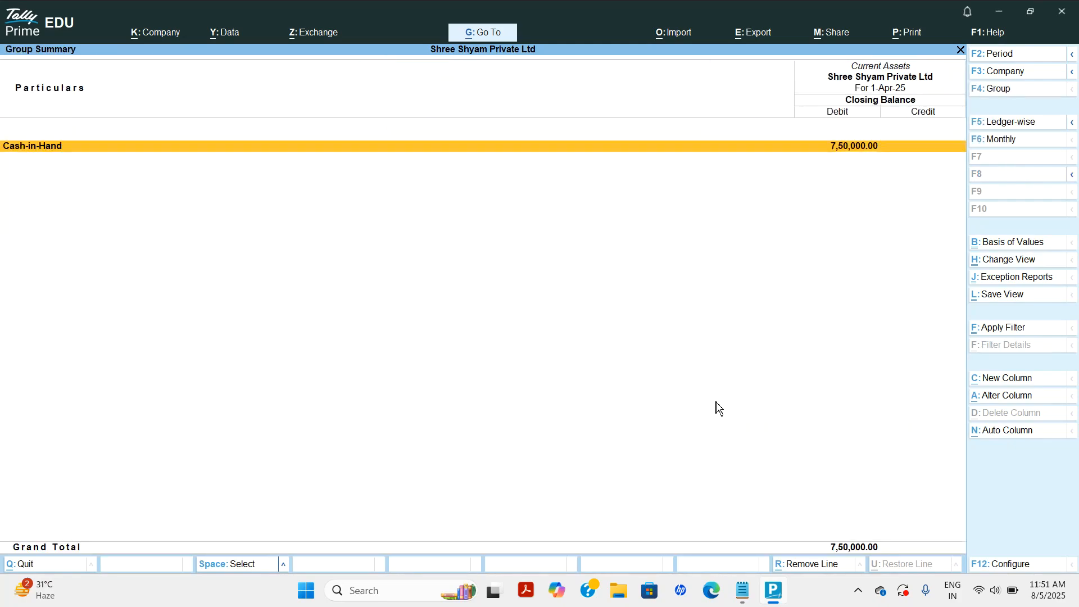
pyautogui.press('Escape')
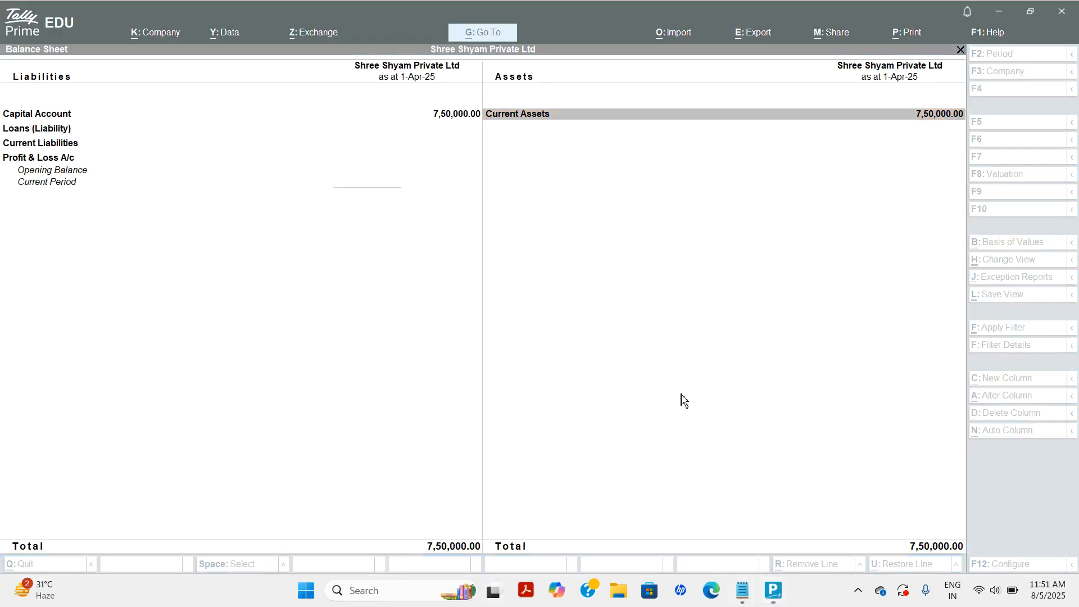
pyautogui.hotkey('alt', 'Tab')
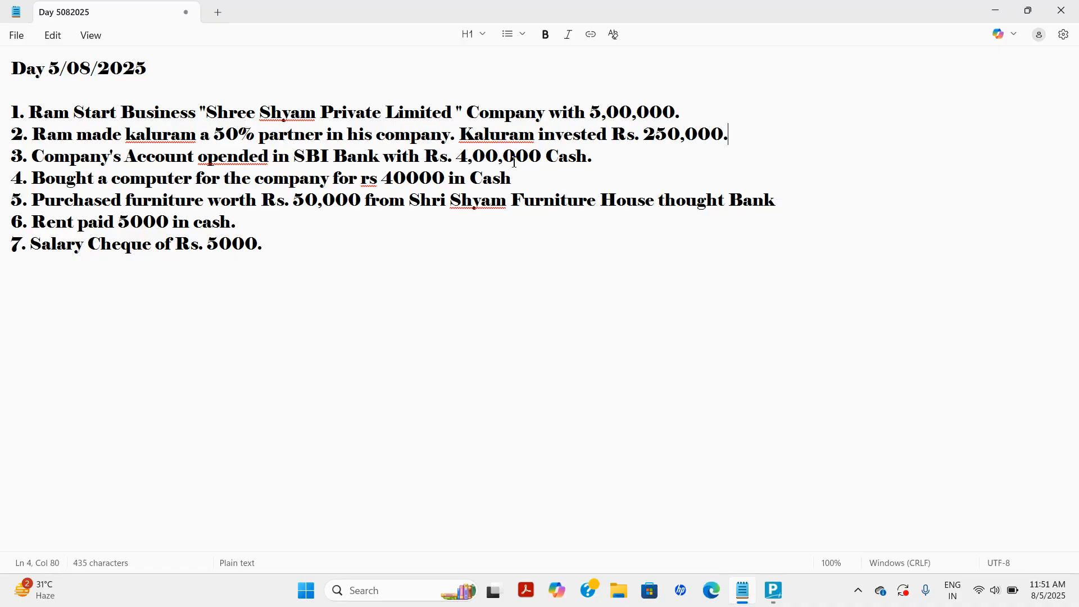
# Back in TallyPrime, open voucher entry and switch it to a Contra voucher, No. 1.
pyautogui.click(785, 599)
pyautogui.press('Escape')
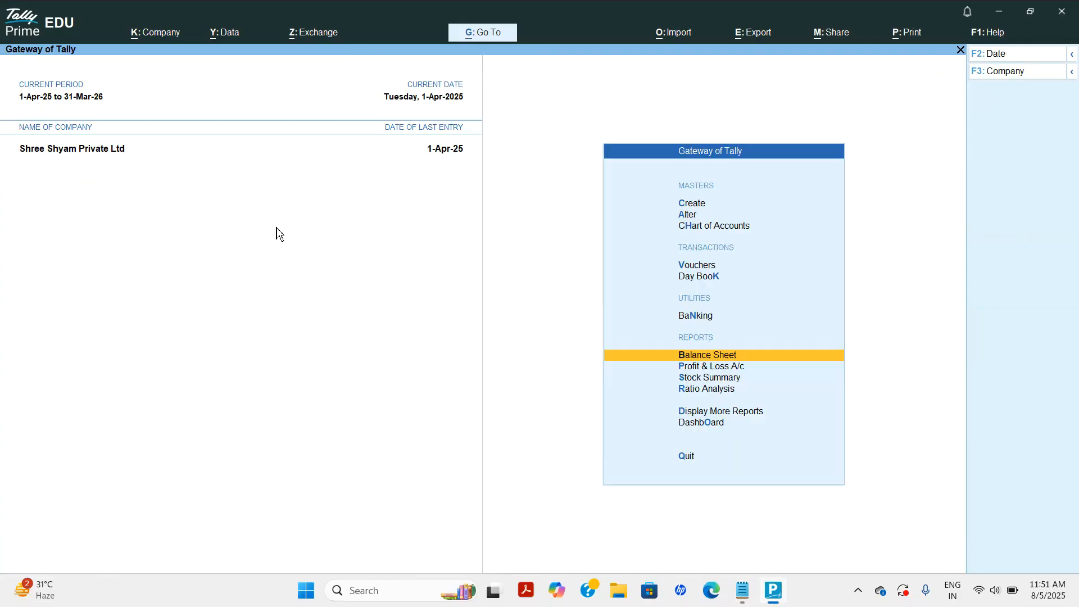
pyautogui.press('Up')
pyautogui.press('Up')
pyautogui.press('Up')
pyautogui.press('Return')
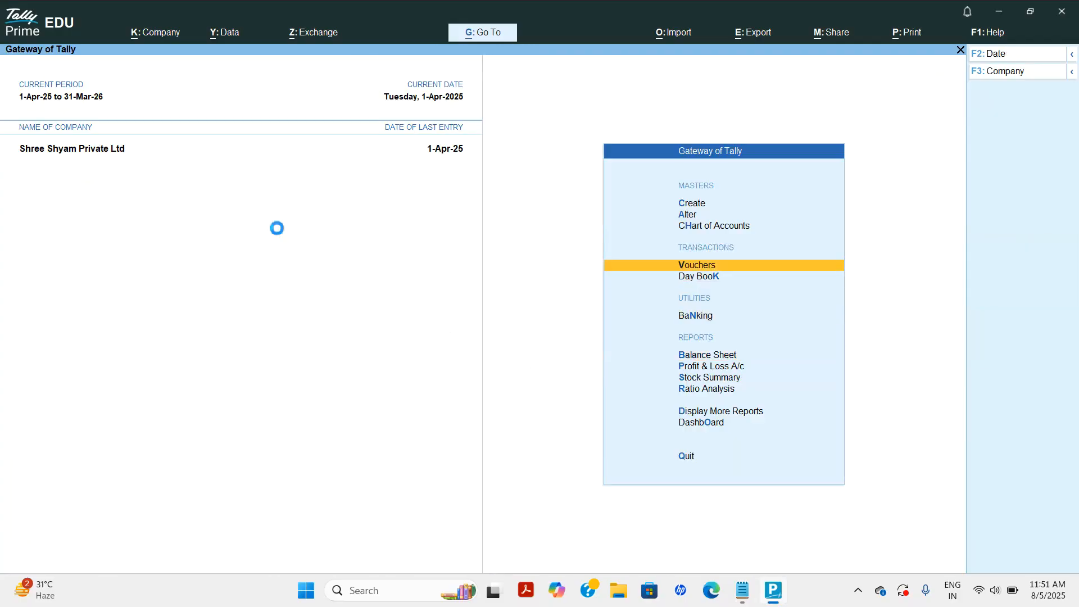
pyautogui.press('F4')
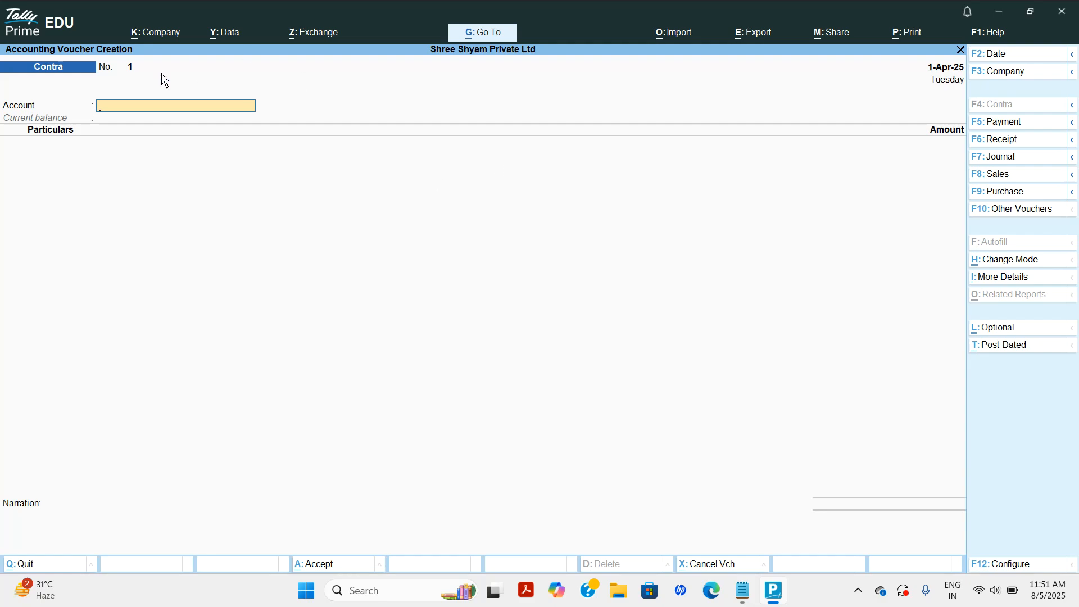
# Create a State Bank of India ledger under Bank Accounts and enter its account number.
pyautogui.hotkey('alt', 'c')
pyautogui.write('State Bank2')
pyautogui.press('BackSpace')
pyautogui.press('BackSpace')
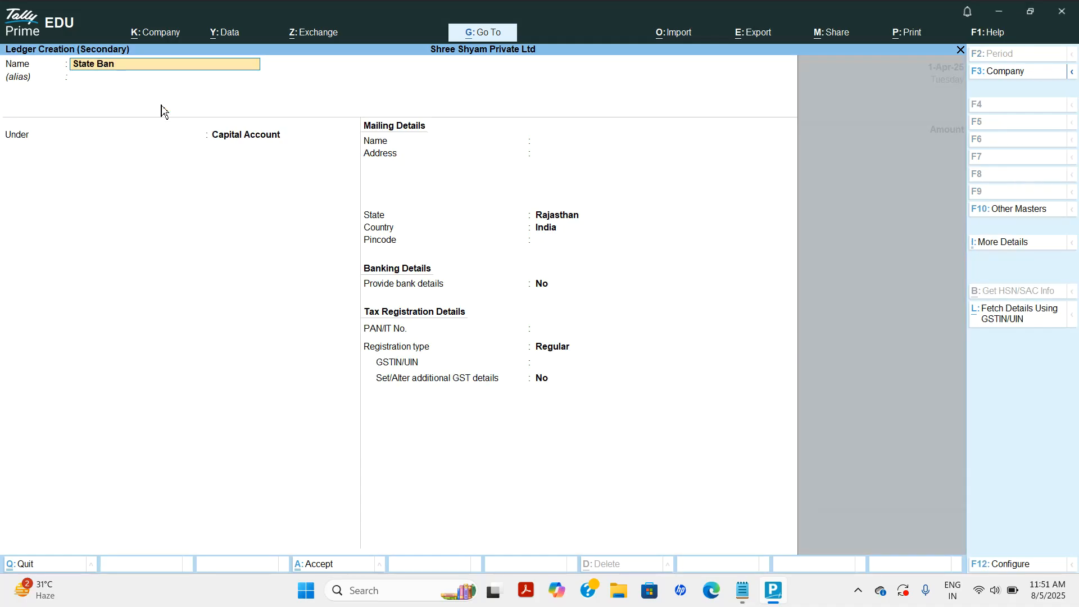
pyautogui.write('k of India')
pyautogui.press('Return')
pyautogui.press('Return')
pyautogui.write('Bank')
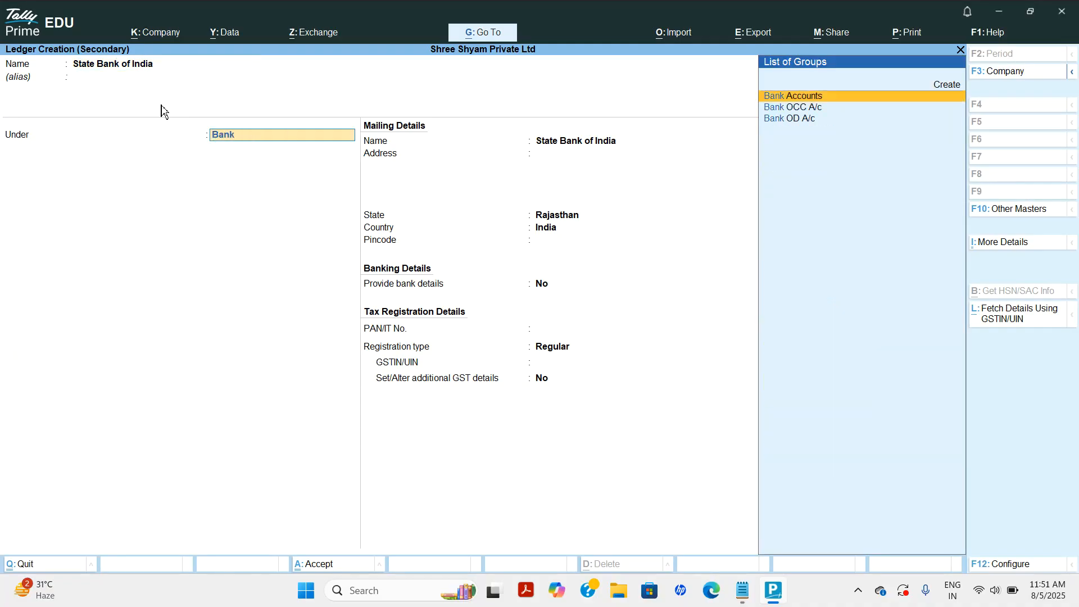
pyautogui.press('Return')
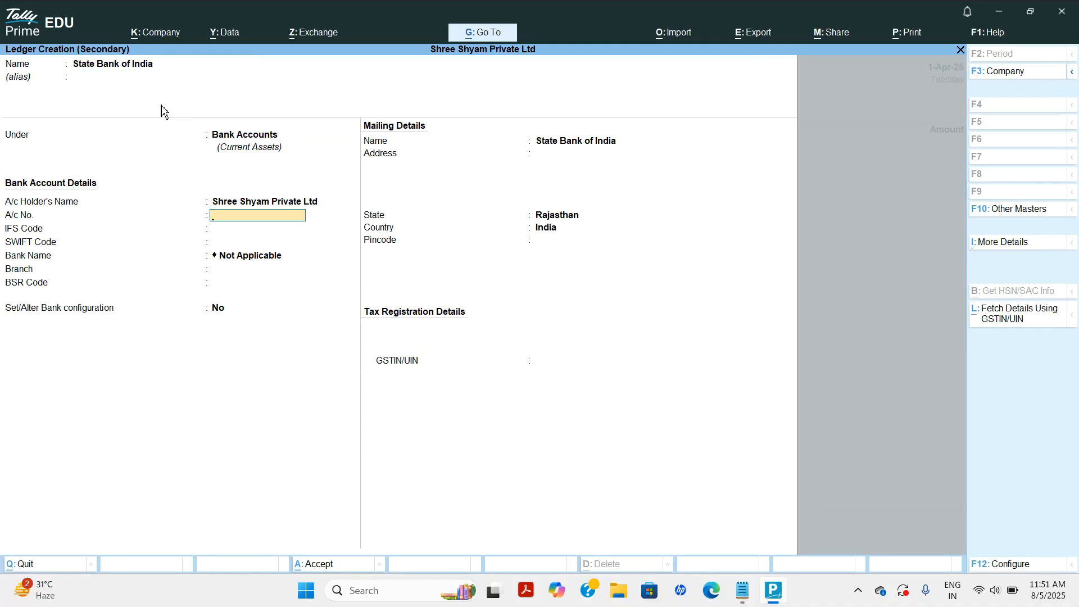
# Add IFS code SBIN0031127 and branch Dantaramgarh, then save the ledger.
pyautogui.press('Return')
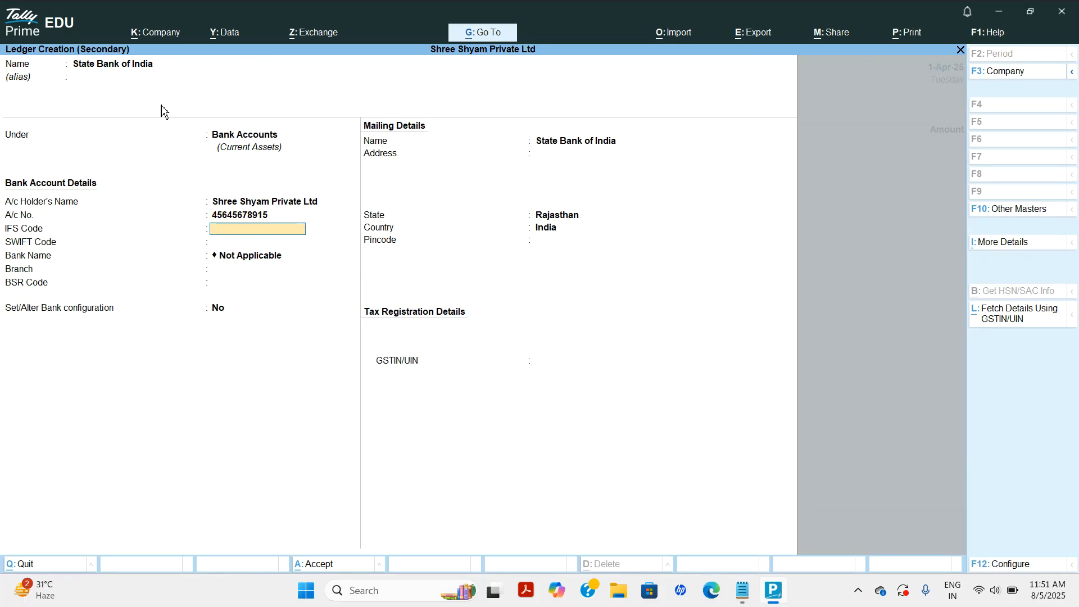
pyautogui.write('SBIN0031127')
pyautogui.press('Return')
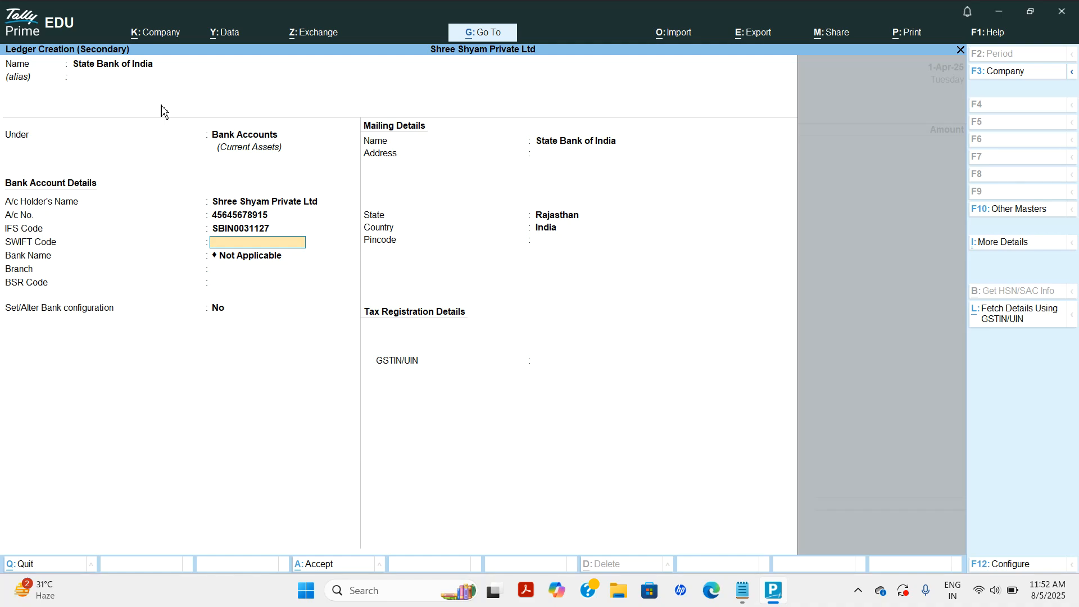
pyautogui.press('Return')
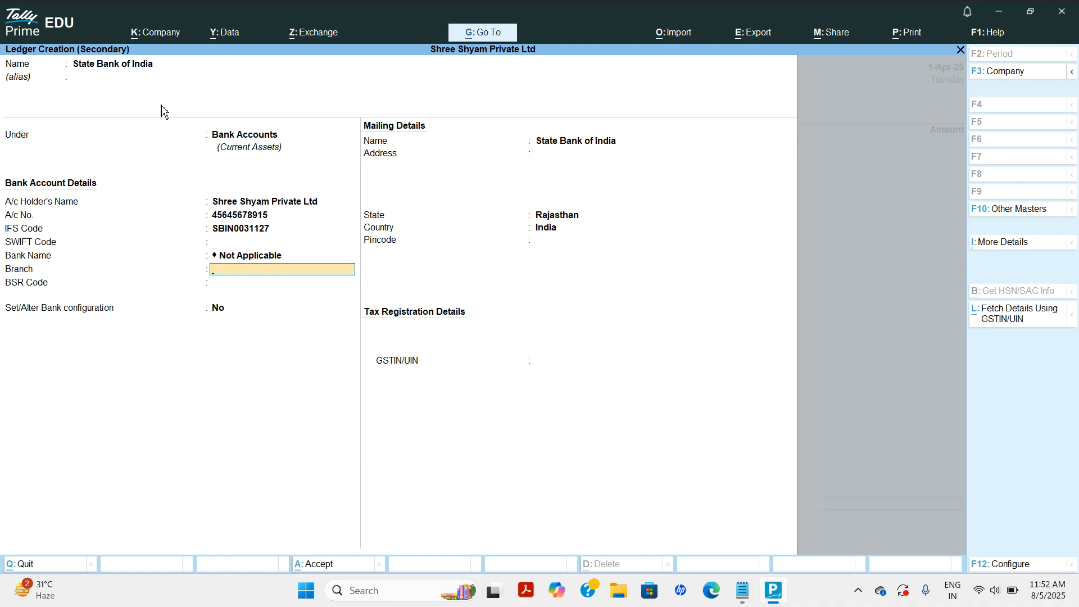
pyautogui.press('Return')
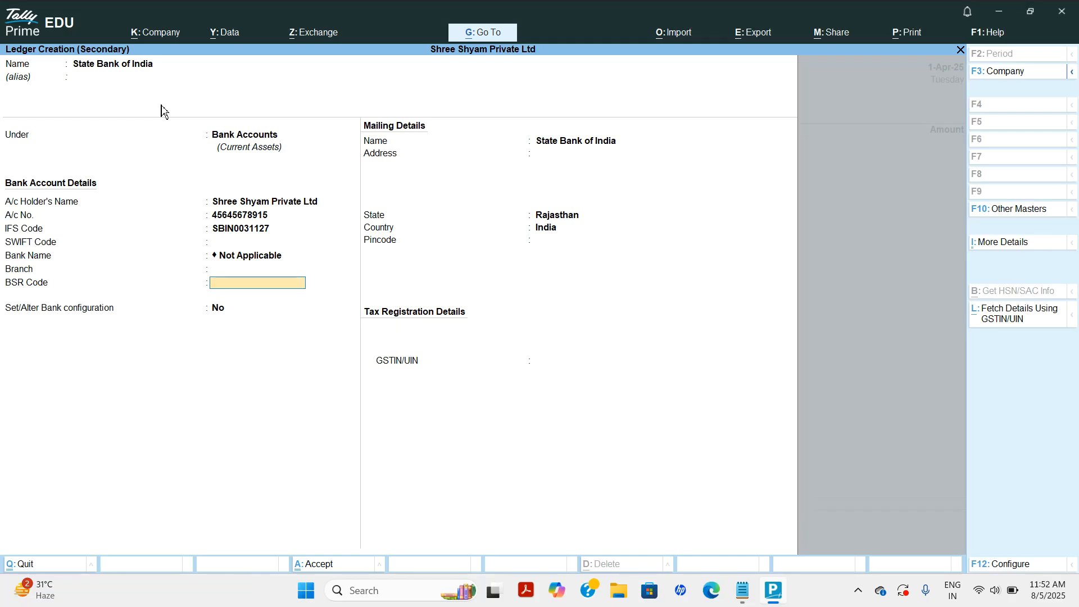
pyautogui.write('Dantara')
pyautogui.press('BackSpace')
pyautogui.press('BackSpace')
pyautogui.press('BackSpace')
pyautogui.press('BackSpace')
pyautogui.press('BackSpace')
pyautogui.press('BackSpace')
pyautogui.press('BackSpace')
pyautogui.press('BackSpace')
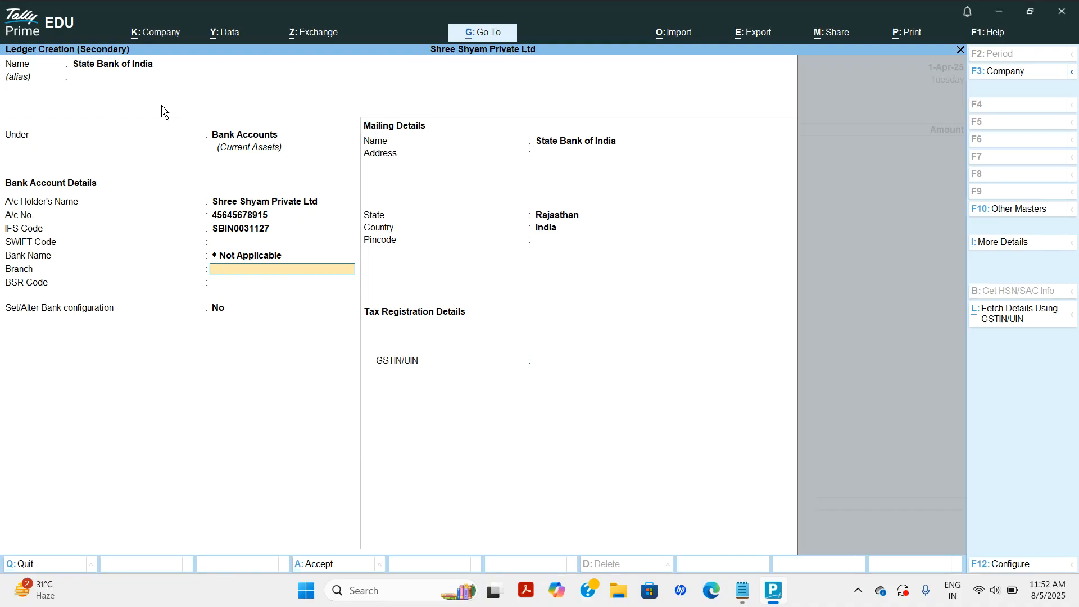
pyautogui.write('Dantaramgarh')
pyautogui.press('Return')
pyautogui.press('Return')
pyautogui.press('Return')
pyautogui.press('Return')
pyautogui.press('Return')
pyautogui.press('Return')
pyautogui.press('Return')
pyautogui.press('Return')
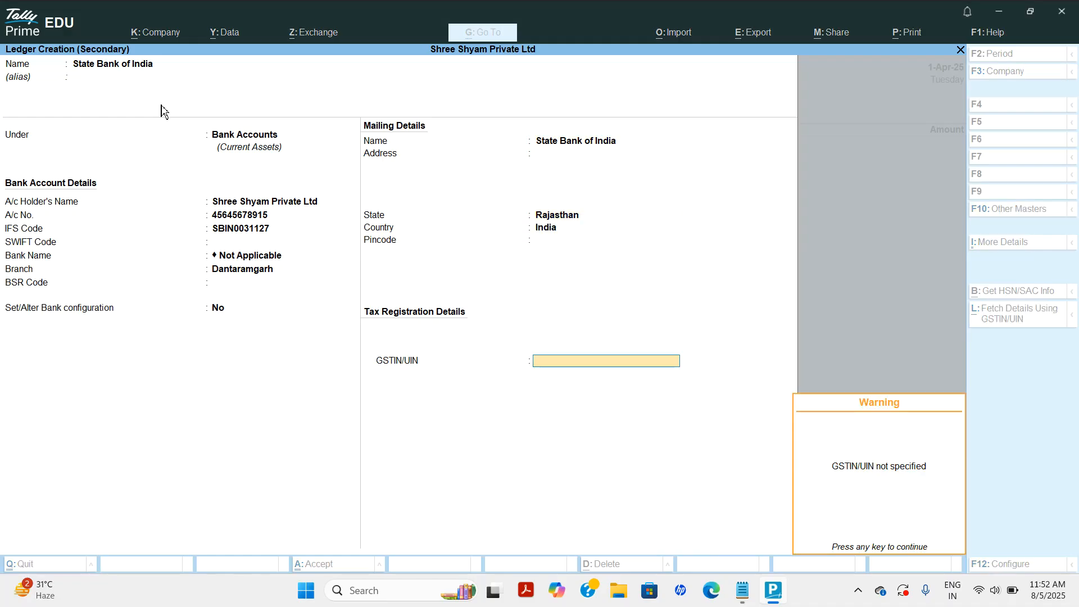
pyautogui.press('Return')
pyautogui.press('Return')
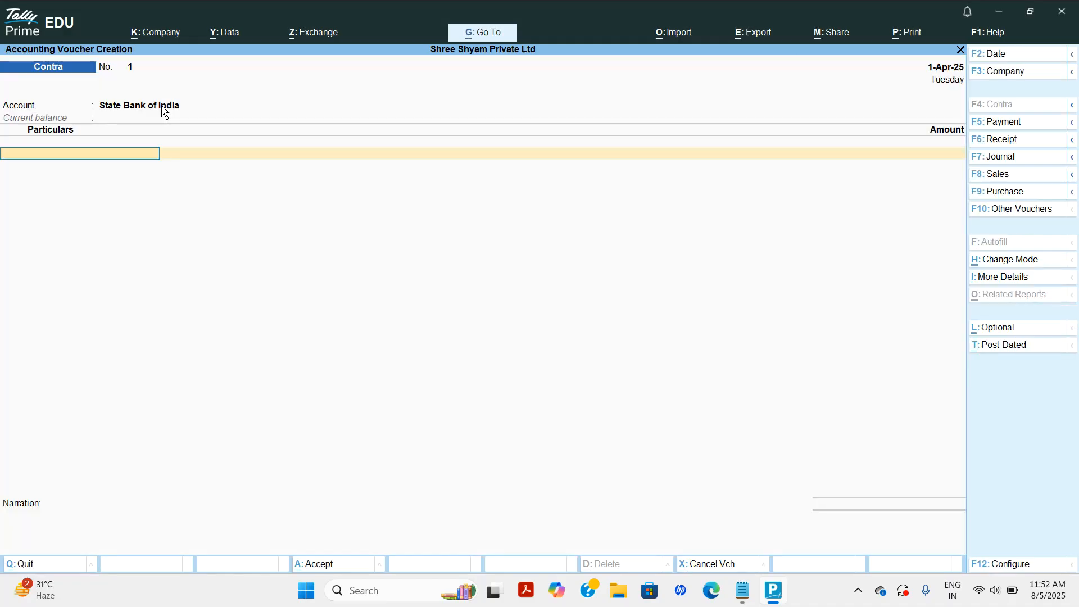
# Enter Cash as the particular with an amount of 4,00,000.
pyautogui.write('Cas')
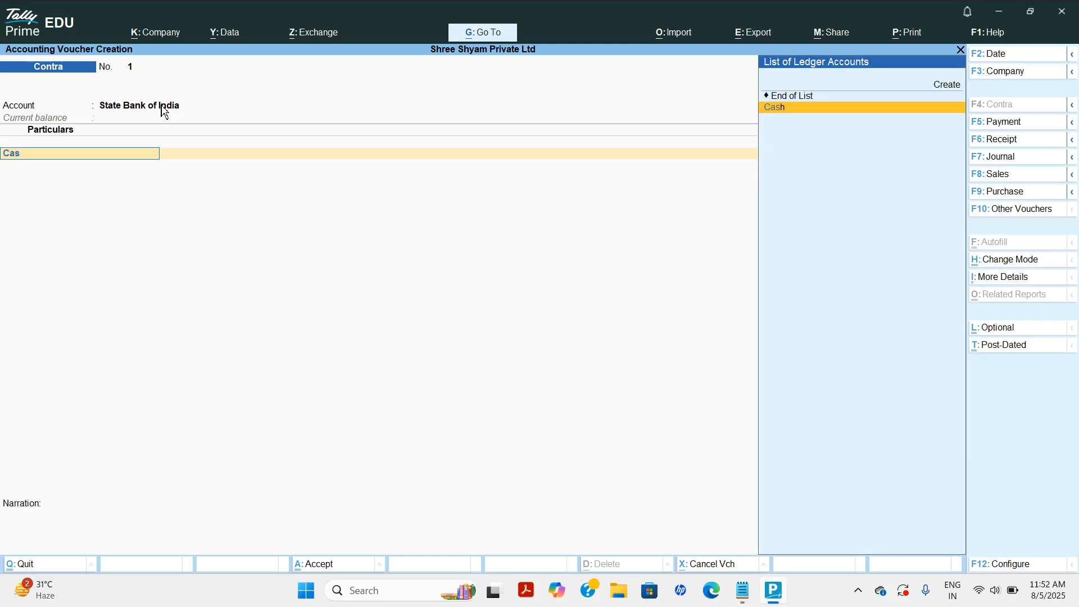
pyautogui.press('Return')
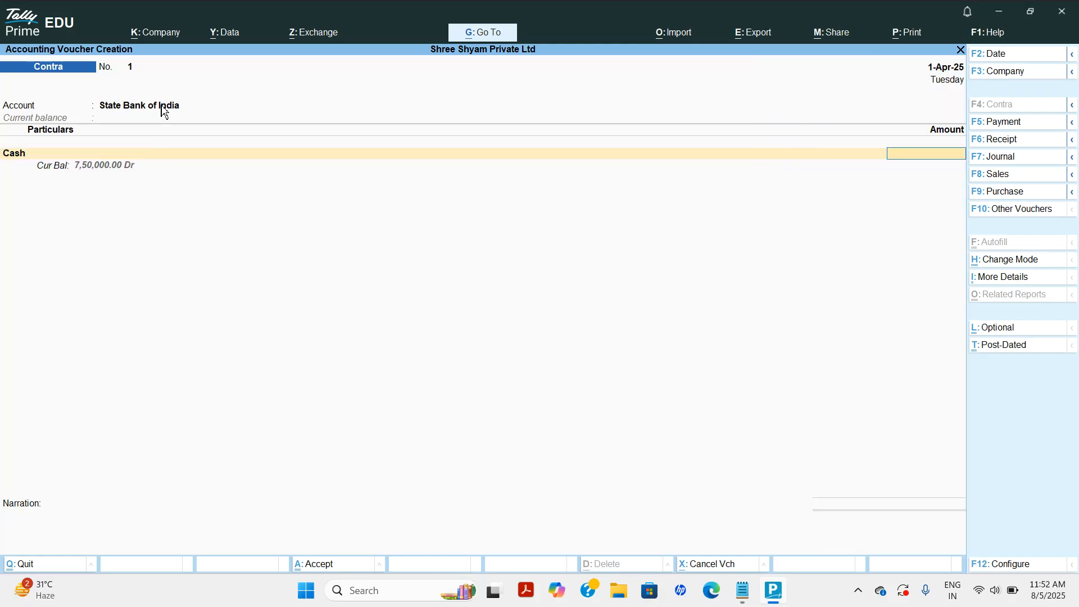
pyautogui.write('400000')
pyautogui.press('Return')
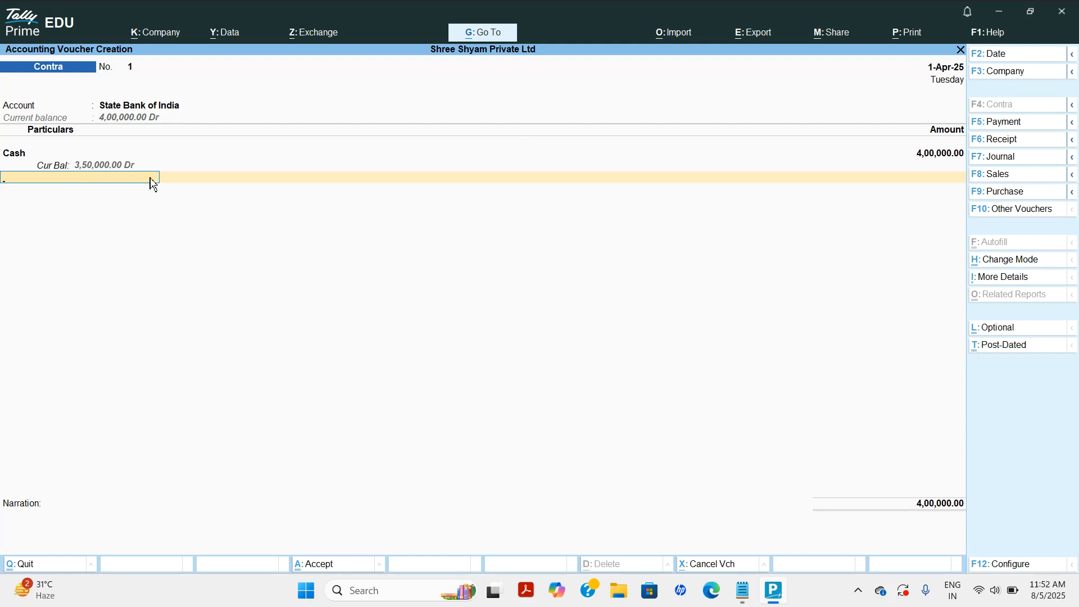
pyautogui.press('Return')
pyautogui.press('Return')
pyautogui.press('Return')
pyautogui.press('Return')
# Record the cash denominations as 800 notes of 500 and accept the bank allocation.
pyautogui.write('80')
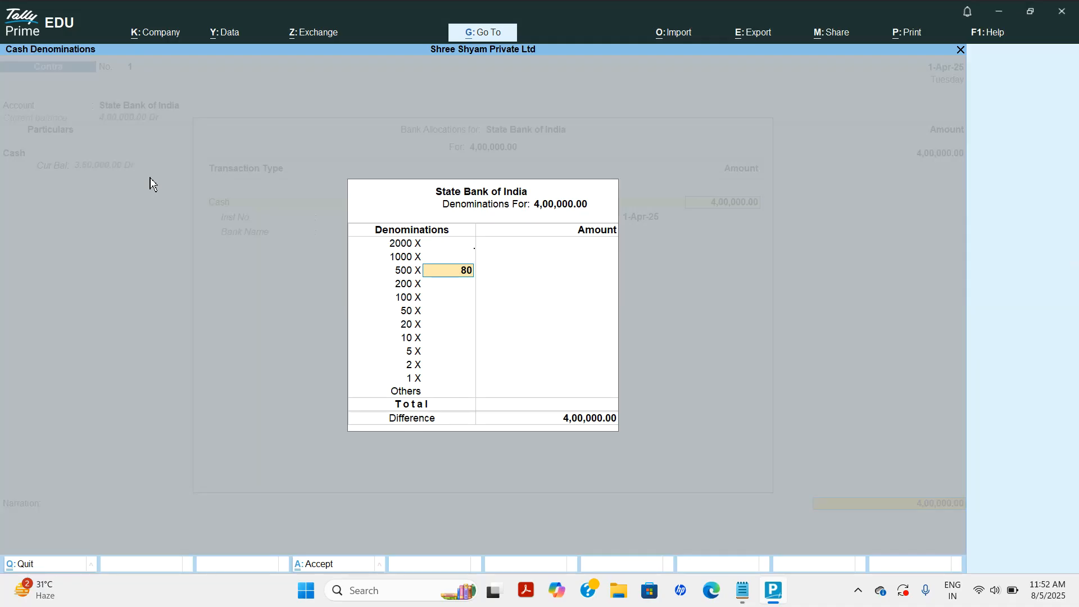
pyautogui.write('0')
pyautogui.press('Return')
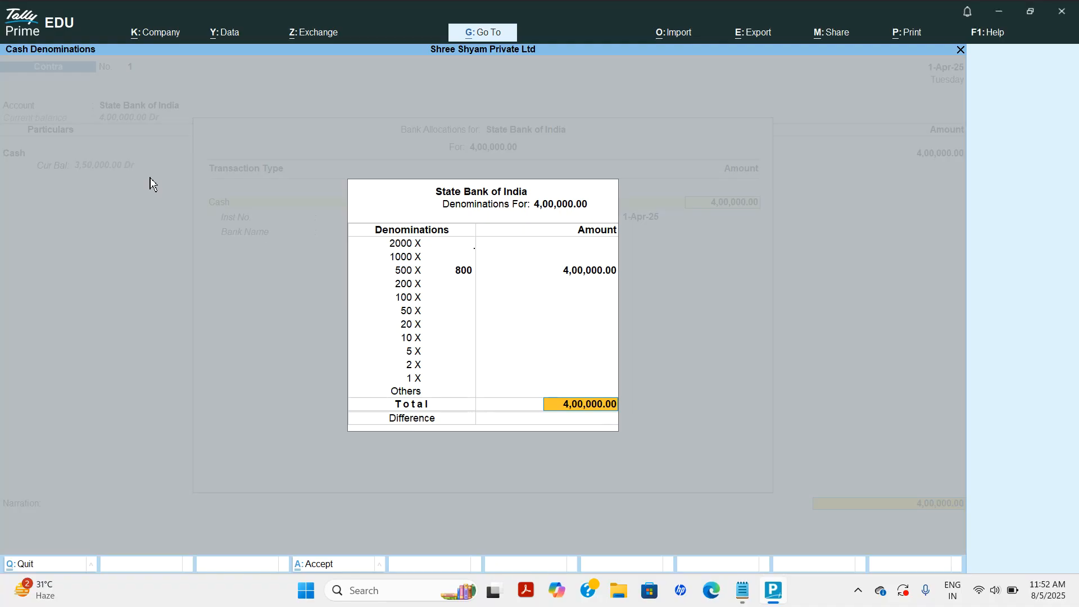
pyautogui.press('Return')
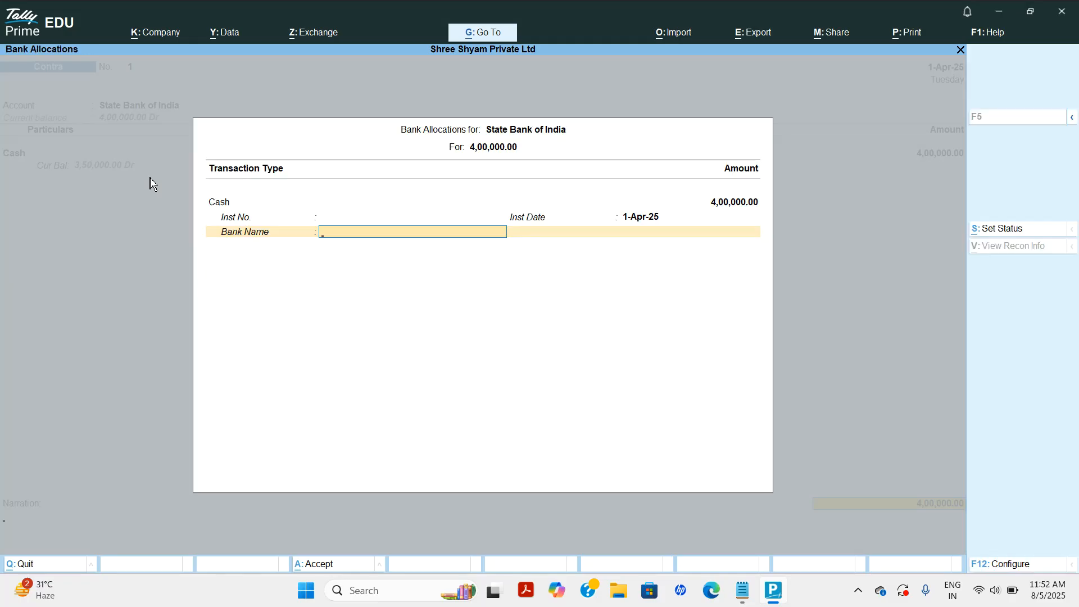
pyautogui.press('Return')
pyautogui.press('BackSpace')
pyautogui.press('Return')
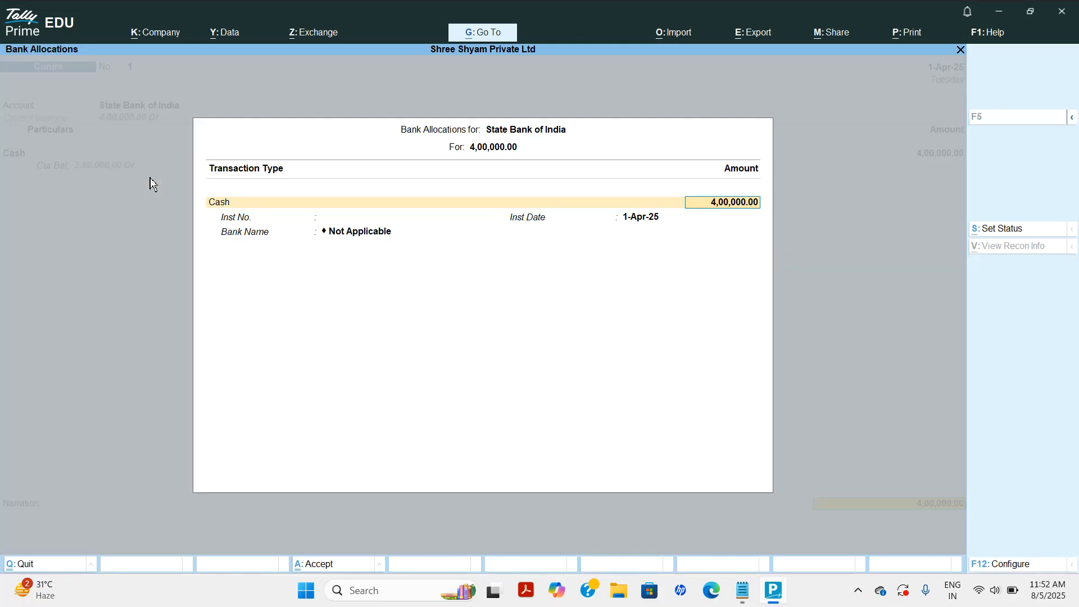
pyautogui.press('Return')
pyautogui.press('Return')
pyautogui.press('Return')
pyautogui.press('Return')
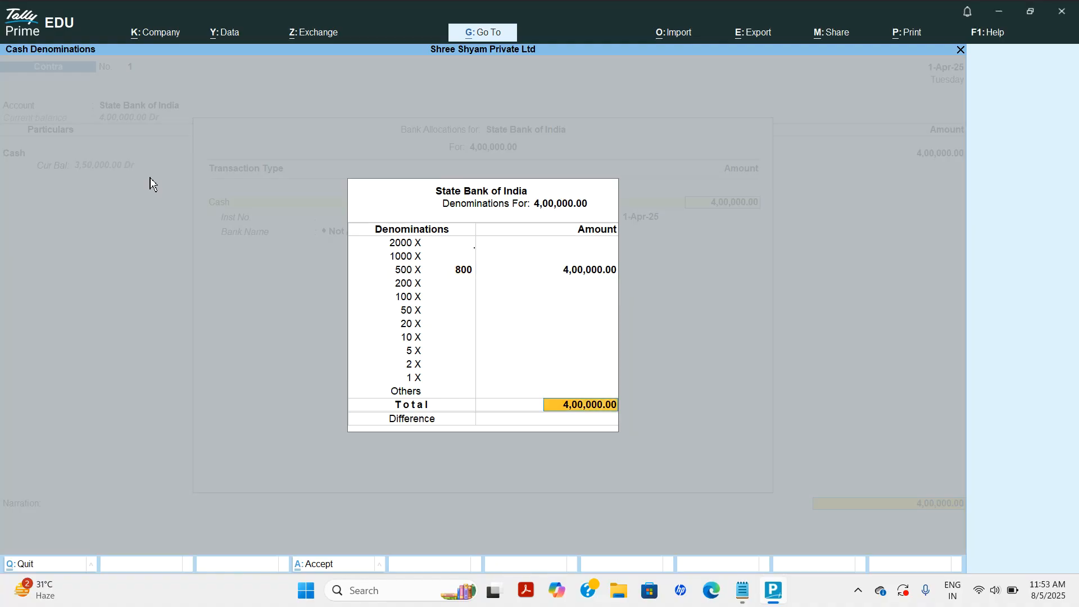
pyautogui.press('Return')
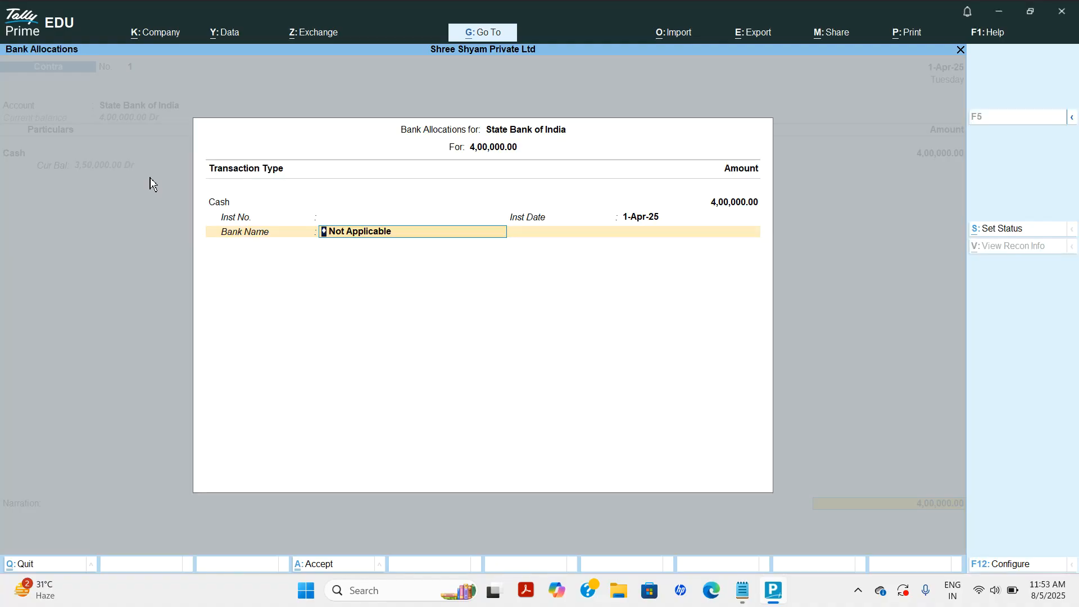
pyautogui.press('Return')
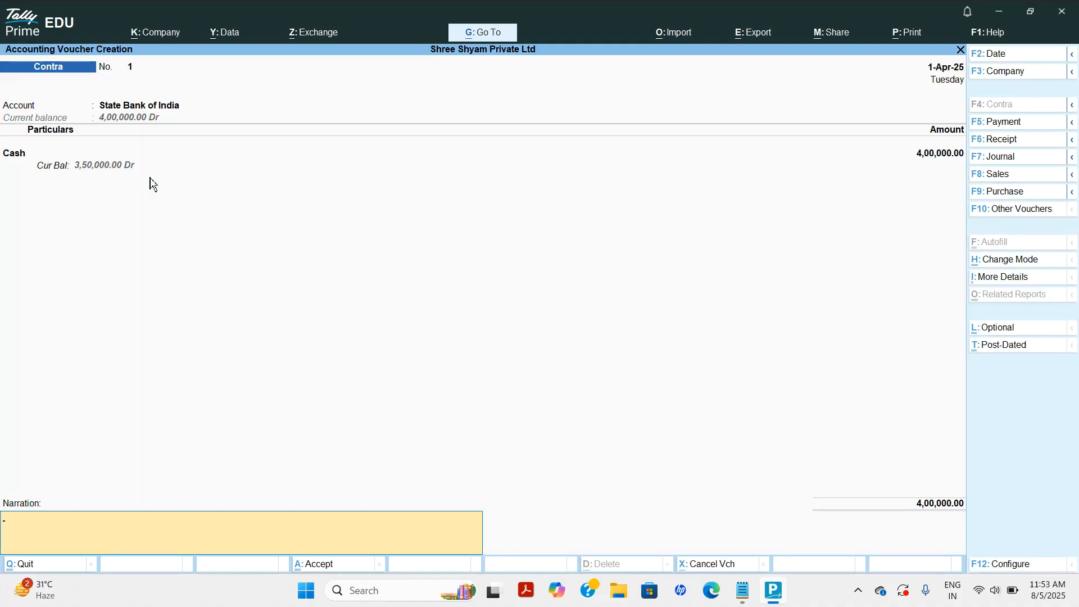
# Add the narration 'bank deposit cash 400000' and save the Contra voucher.
pyautogui.write('bank deposit cash 400000')
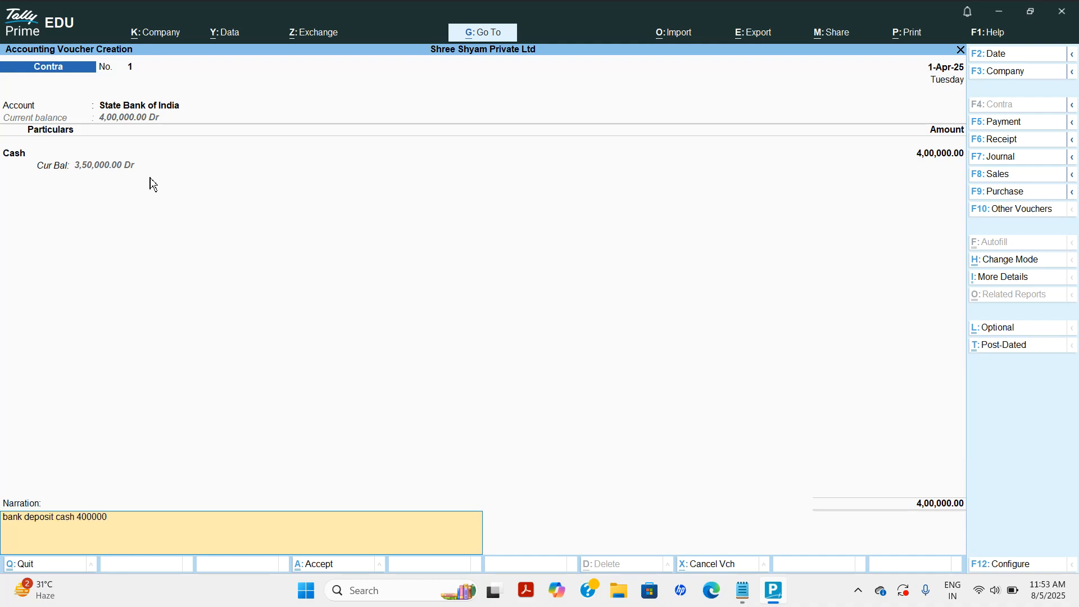
pyautogui.press('Return')
pyautogui.press('Return')
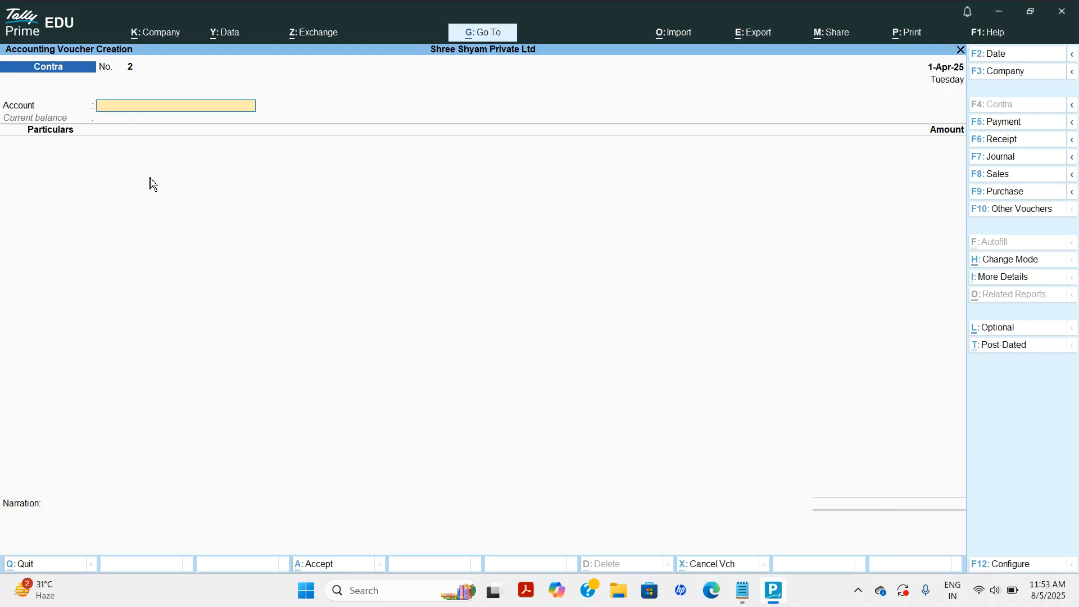
# Switch to a Purchase voucher with supplier invoice number 1, keeping the date.
pyautogui.click(746, 592)
pyautogui.click(743, 590)
pyautogui.press('F9')
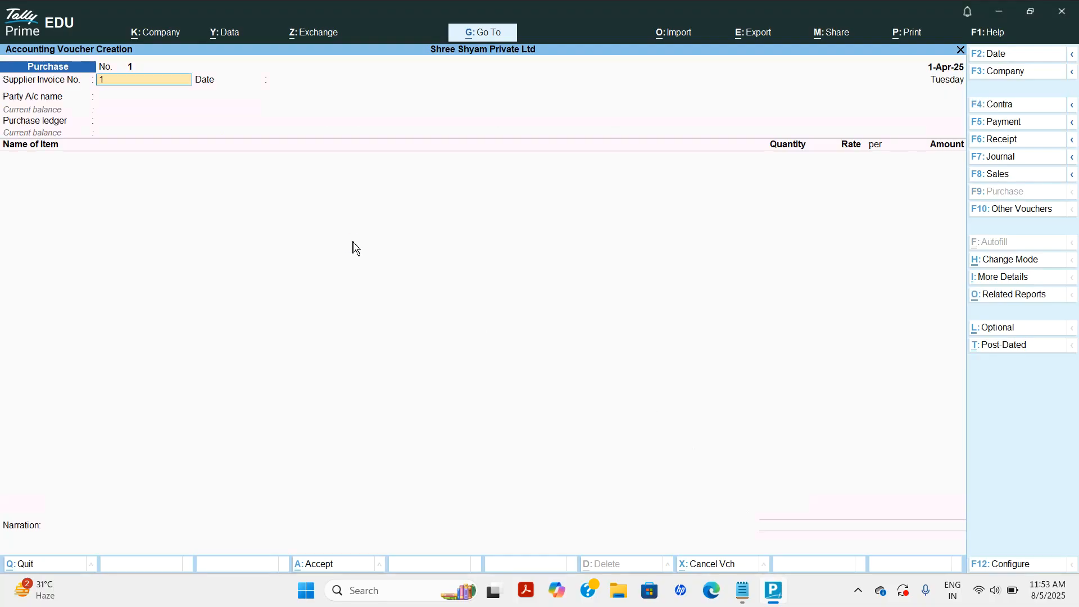
pyautogui.write('1')
pyautogui.press('Return')
pyautogui.press('Return')
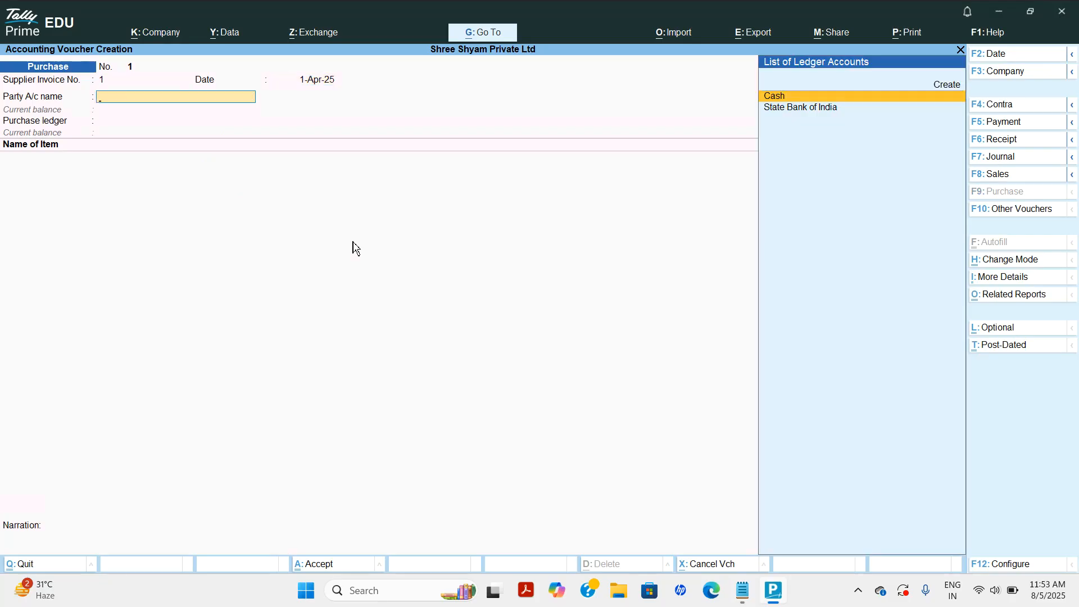
pyautogui.press('Return')
# Enter receipt note 101, document 1254, carrier Slef and bill of lading 456'.
pyautogui.write('101')
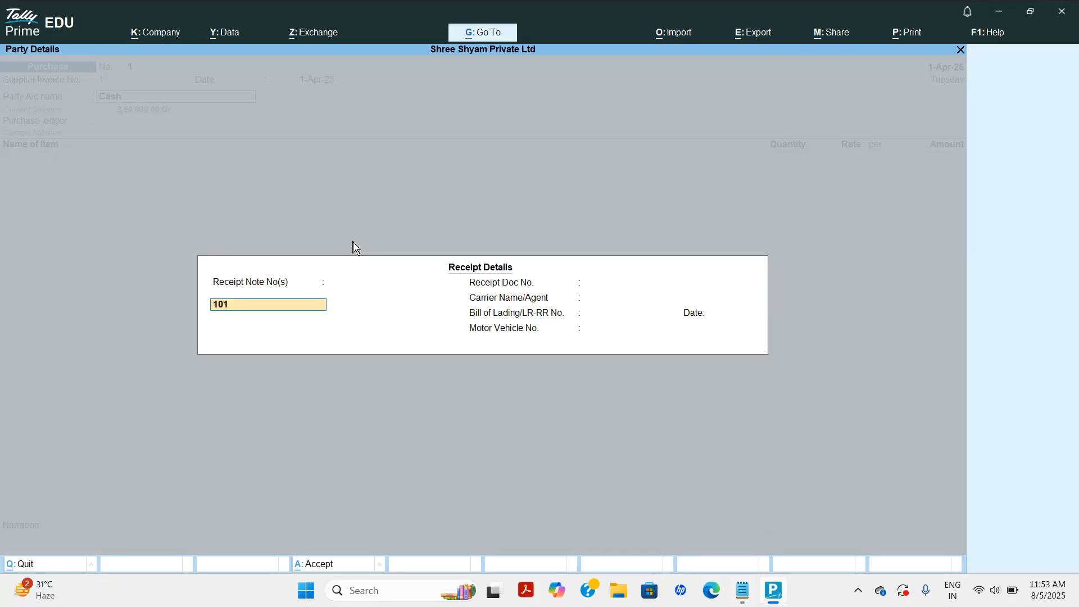
pyautogui.press('Return')
pyautogui.press('Return')
pyautogui.press('Return')
pyautogui.write('1254')
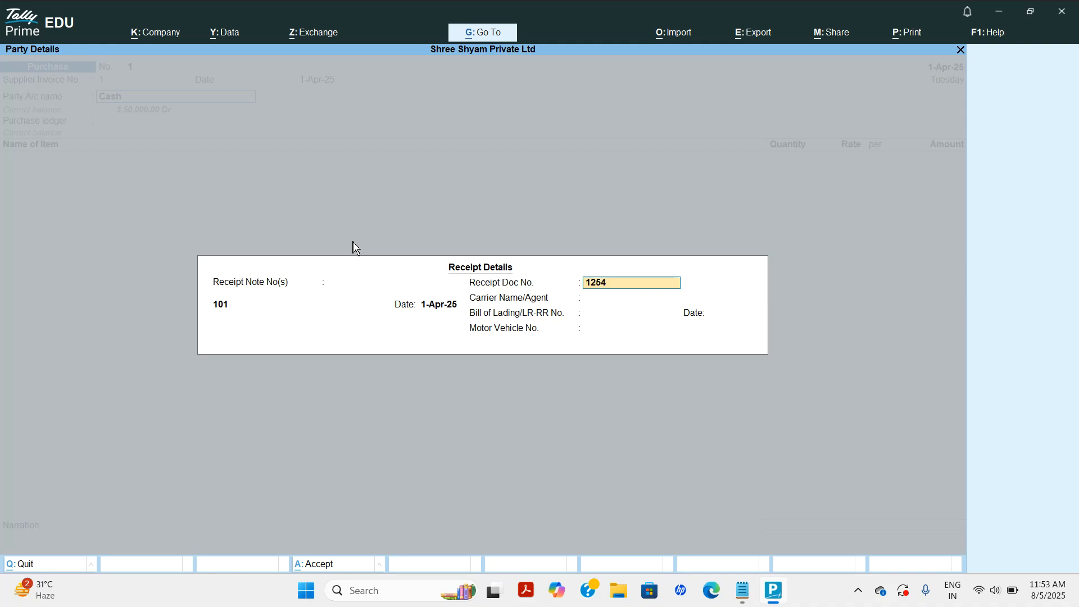
pyautogui.press('Return')
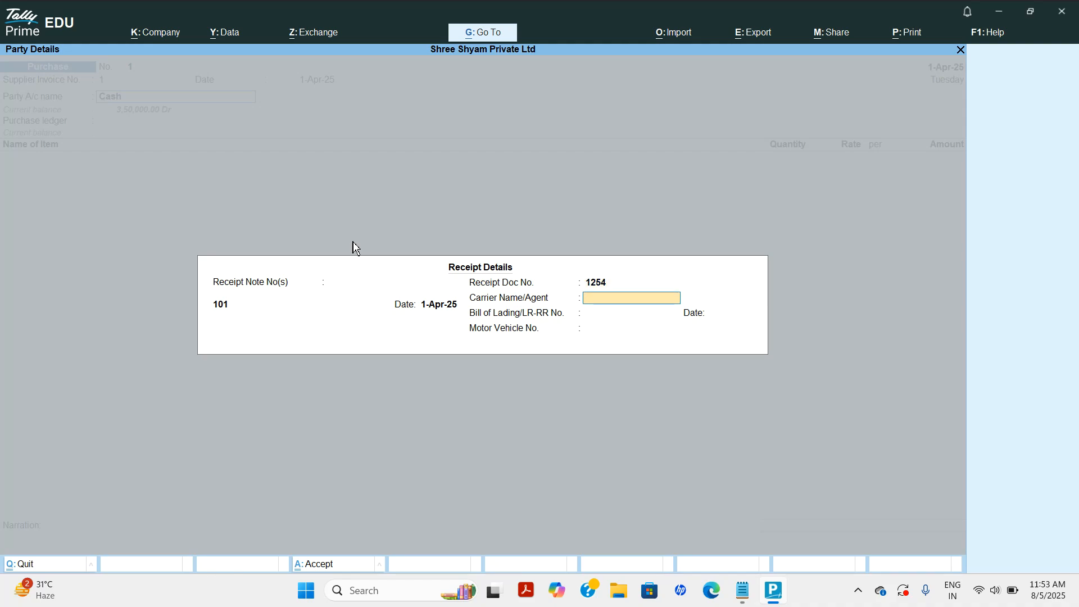
pyautogui.write('Slef')
pyautogui.press('Return')
pyautogui.write("456'[")
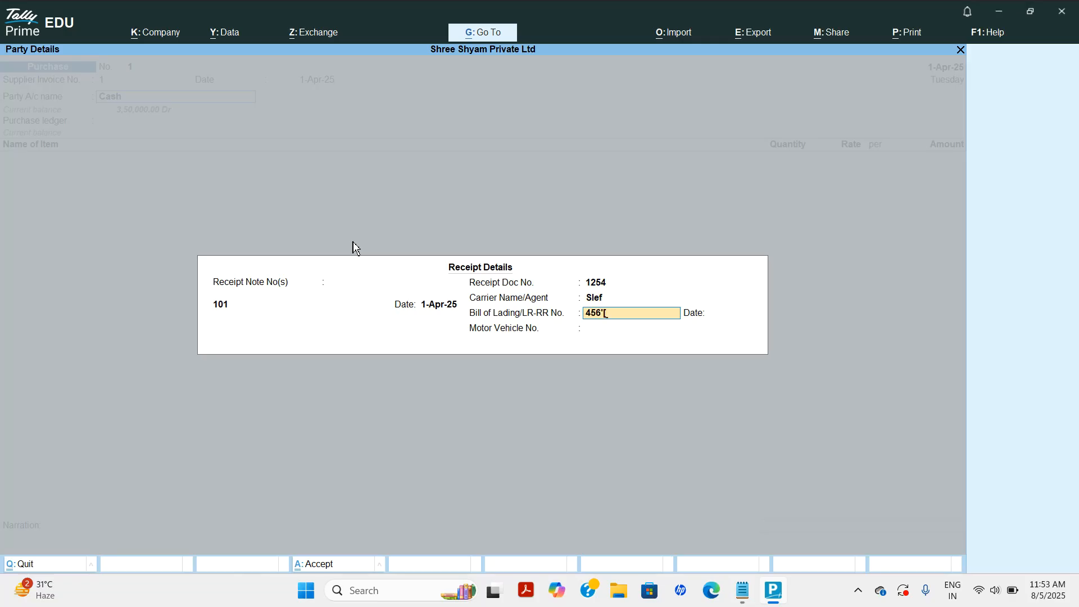
pyautogui.press('BackSpace')
pyautogui.press('Return')
pyautogui.press('Return')
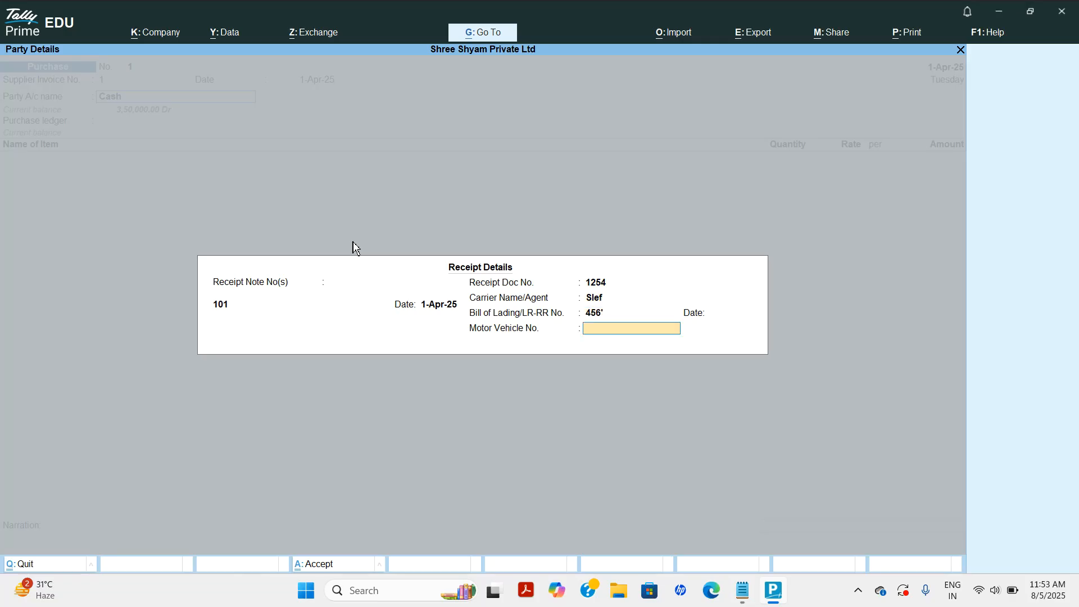
pyautogui.press('Return')
pyautogui.press('Return')
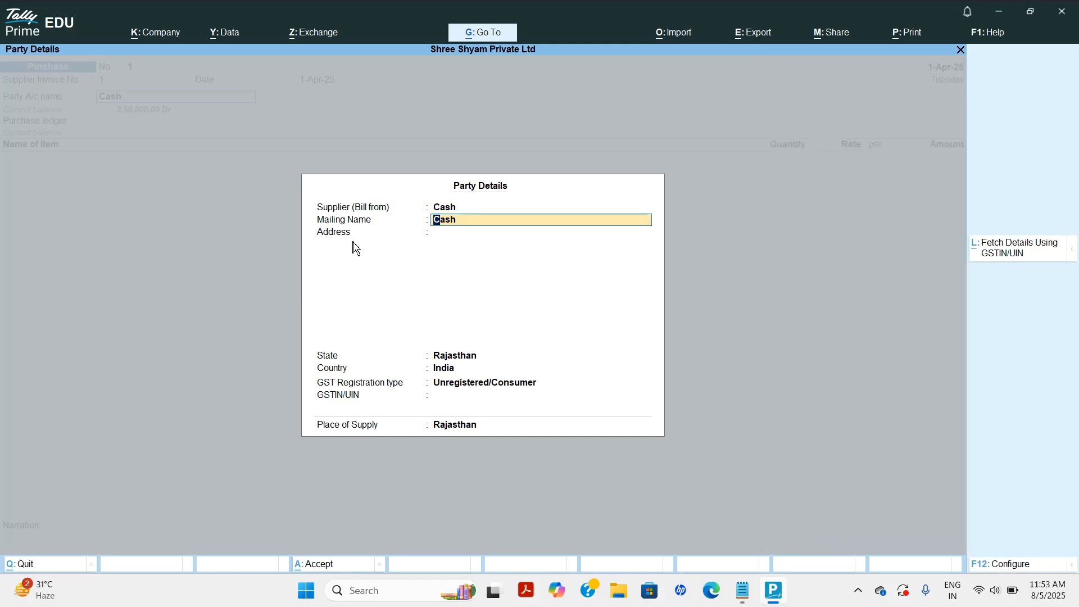
# Set supplier mailing name Gupta Computer House, address Jaipur, state Rajasthan, and begin ledger Purchases.
pyautogui.write('Gupta Computer House')
pyautogui.press('Return')
pyautogui.write('Hja')
pyautogui.press('BackSpace')
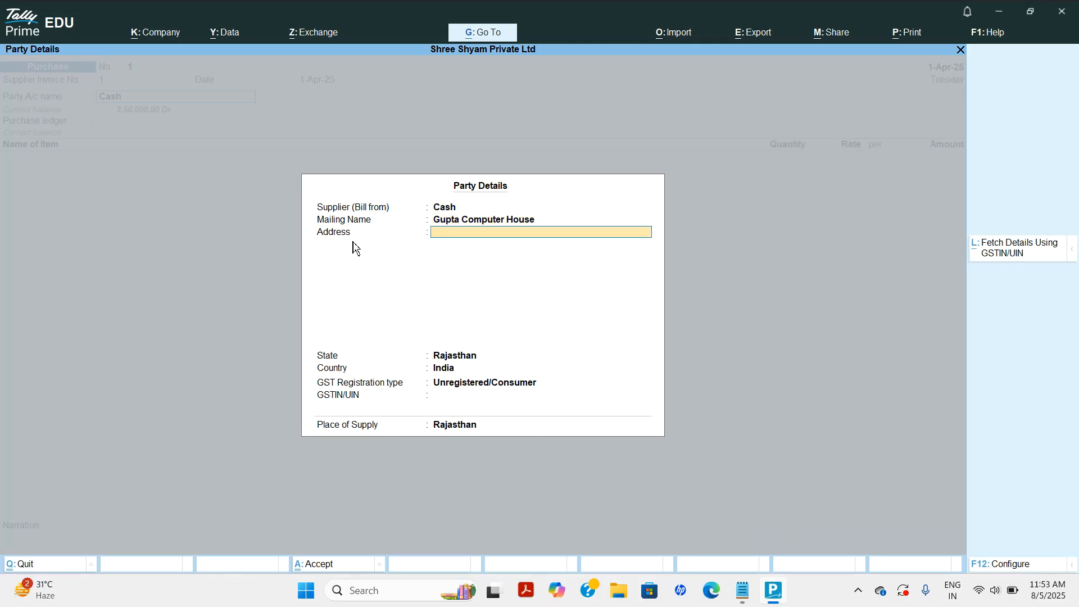
pyautogui.write('ipur')
pyautogui.press('Return')
pyautogui.press('Return')
pyautogui.press('Return')
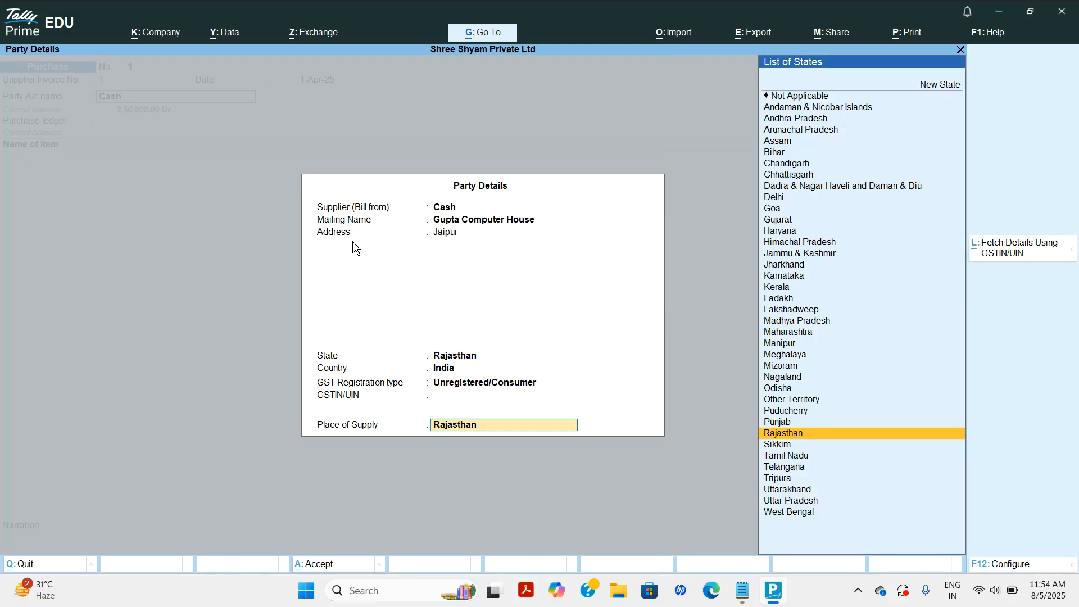
pyautogui.press('Return')
pyautogui.press('Return')
pyautogui.write('Purchases')
# Place the Purchases ledger under Purchase Accounts and save it as the voucher's purchase ledger.
pyautogui.press('Return')
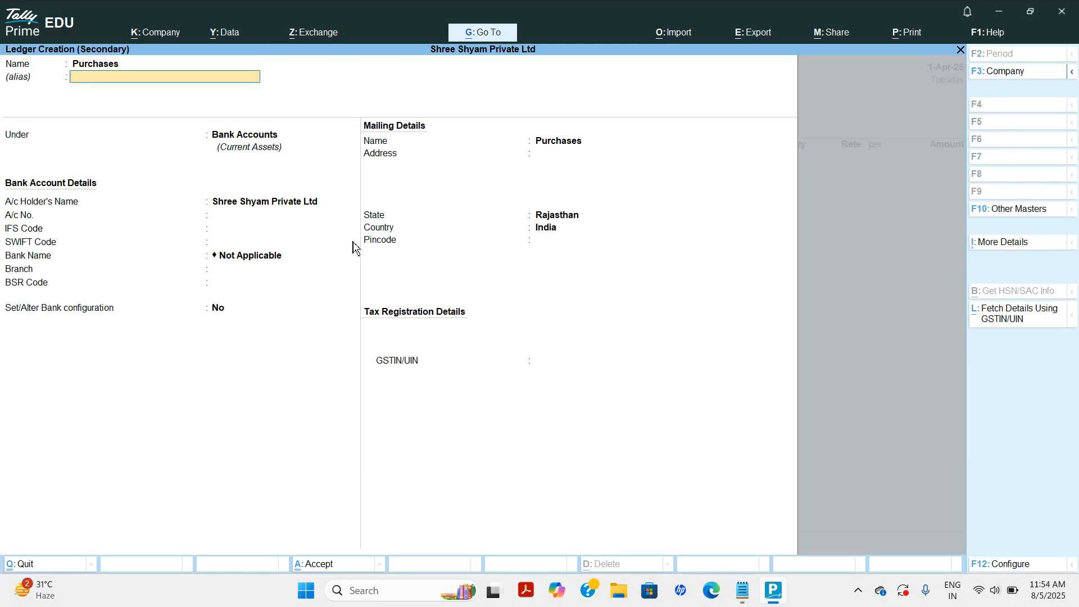
pyautogui.press('Return')
pyautogui.write('po')
pyautogui.press('BackSpace')
pyautogui.write('u')
pyautogui.press('Return')
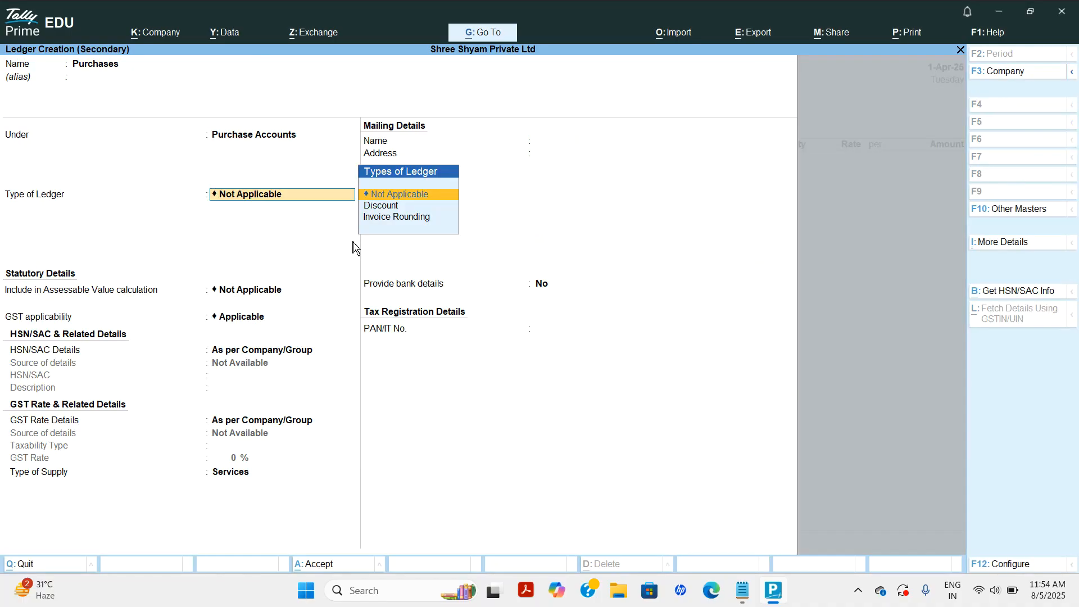
pyautogui.press('Return')
pyautogui.press('Return')
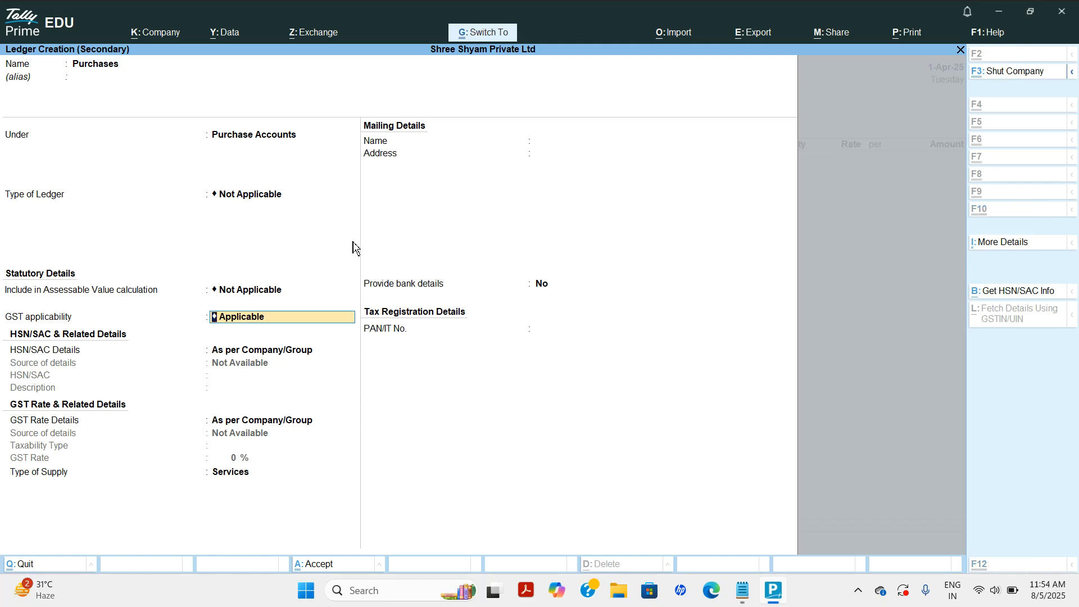
pyautogui.hotkey('ctrl', 'a')
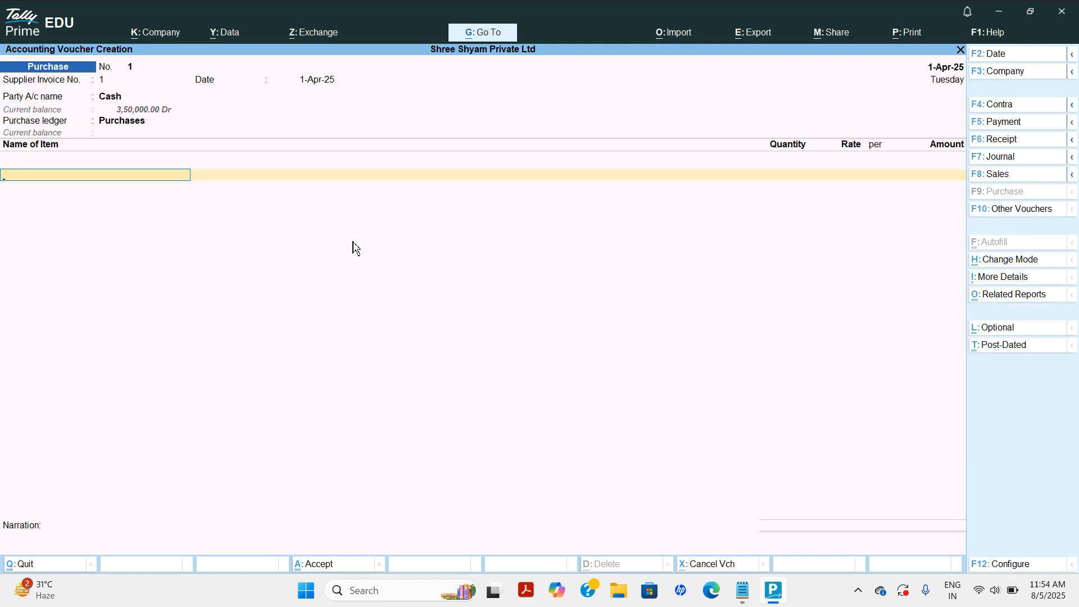
pyautogui.hotkey('alt', 'c')
# Name the stock item Computer and create a new stock group Electrical Item for it.
pyautogui.write('Computer')
pyautogui.press('Return')
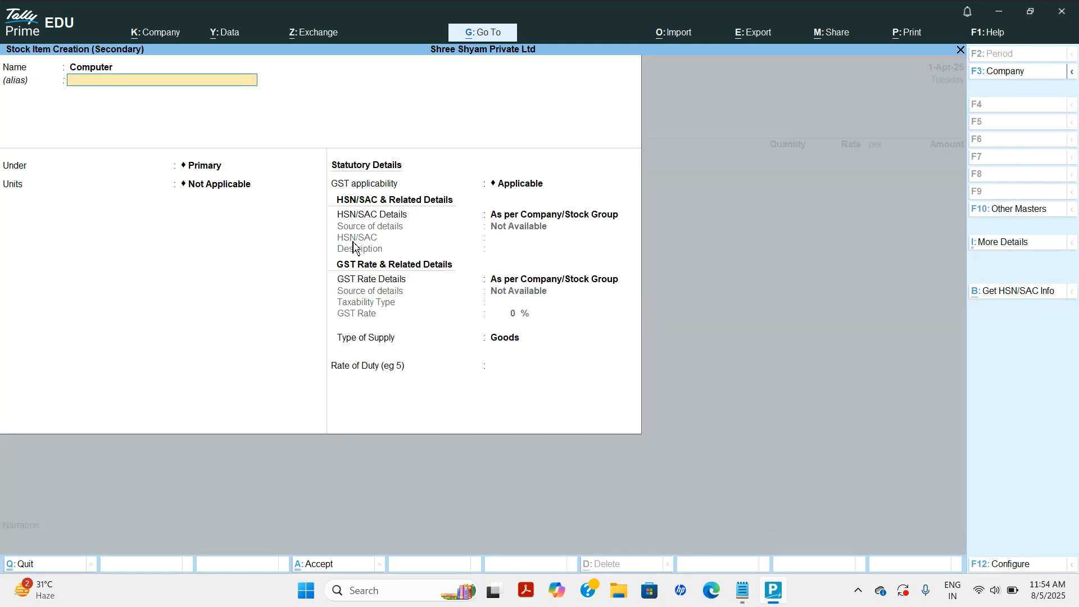
pyautogui.press('Return')
pyautogui.hotkey('alt', 'c')
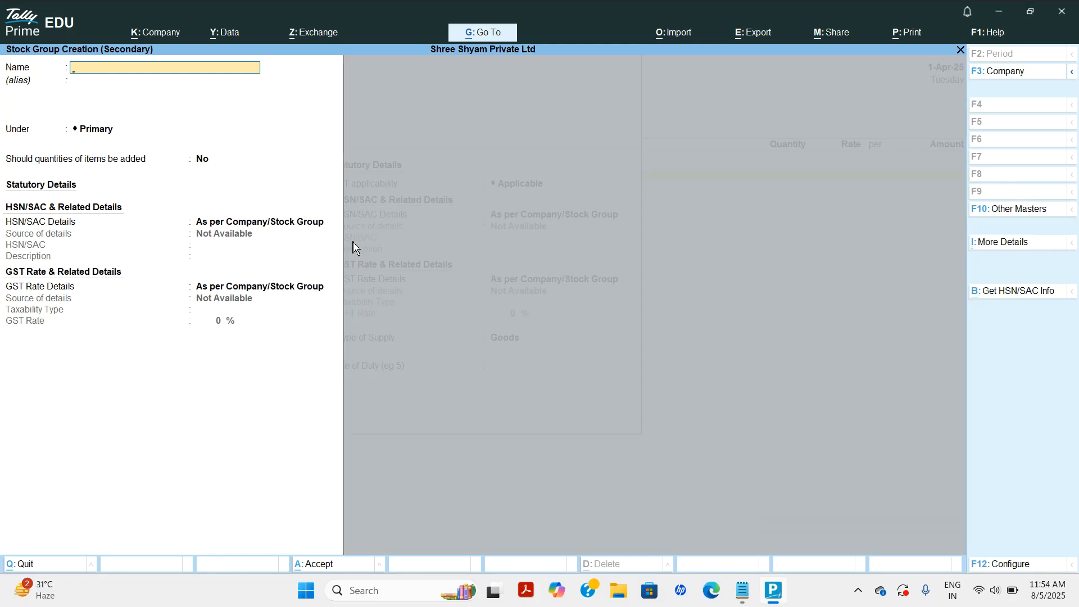
pyautogui.write('Electrical Item')
pyautogui.hotkey('ctrl', 'a')
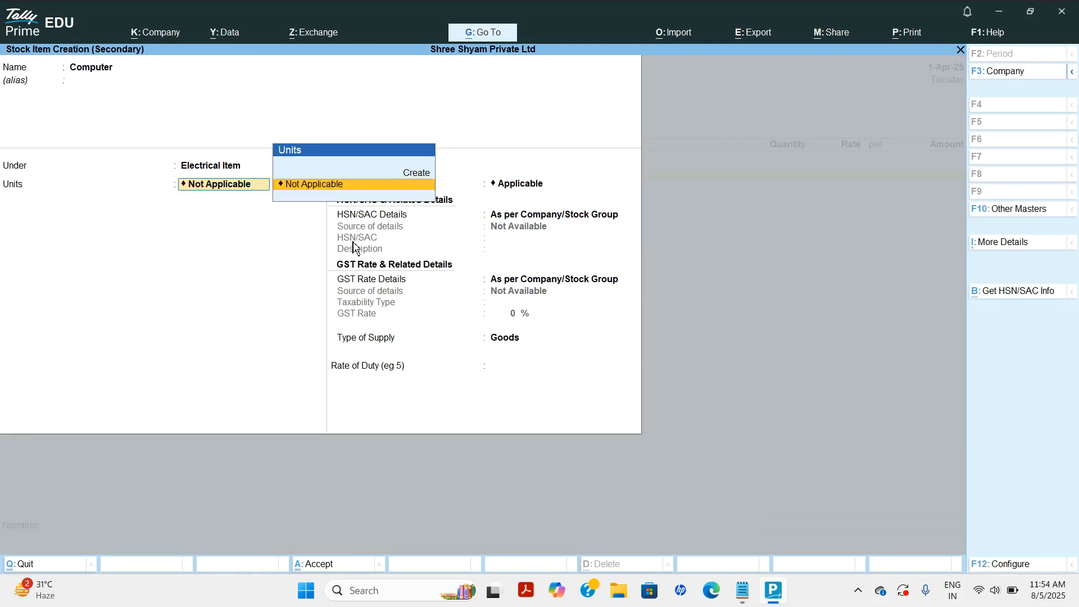
# Create unit Pcs with quantity code PCS-PIECES, save Computer, and enter quantity 1.
pyautogui.hotkey('alt', 'c')
pyautogui.write('Pcs')
pyautogui.press('Return')
pyautogui.press('Return')
pyautogui.write('pc')
pyautogui.press('Return')
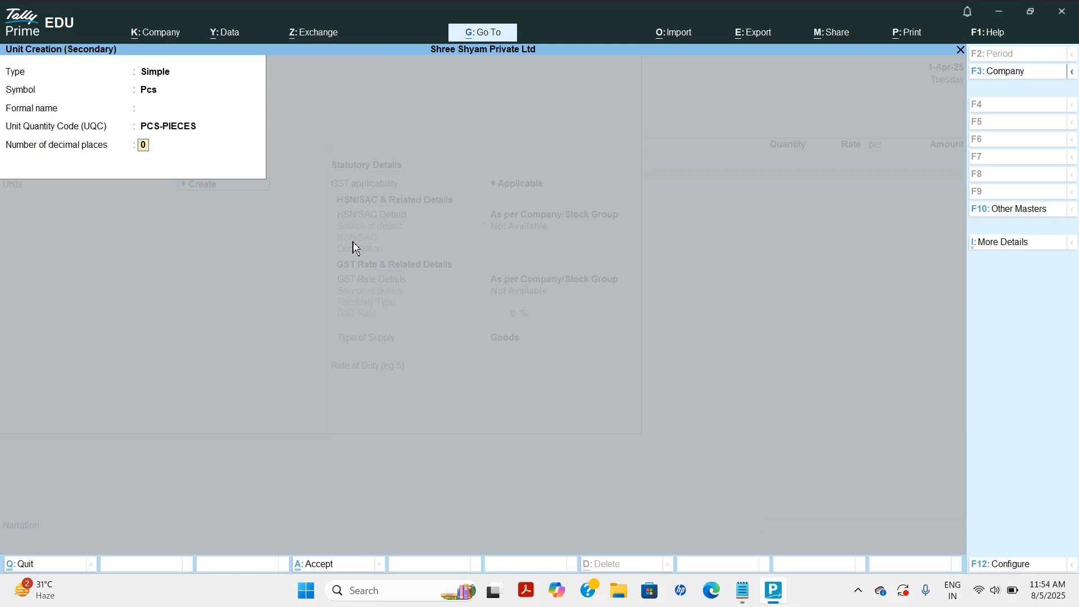
pyautogui.press('Return')
pyautogui.press('Return')
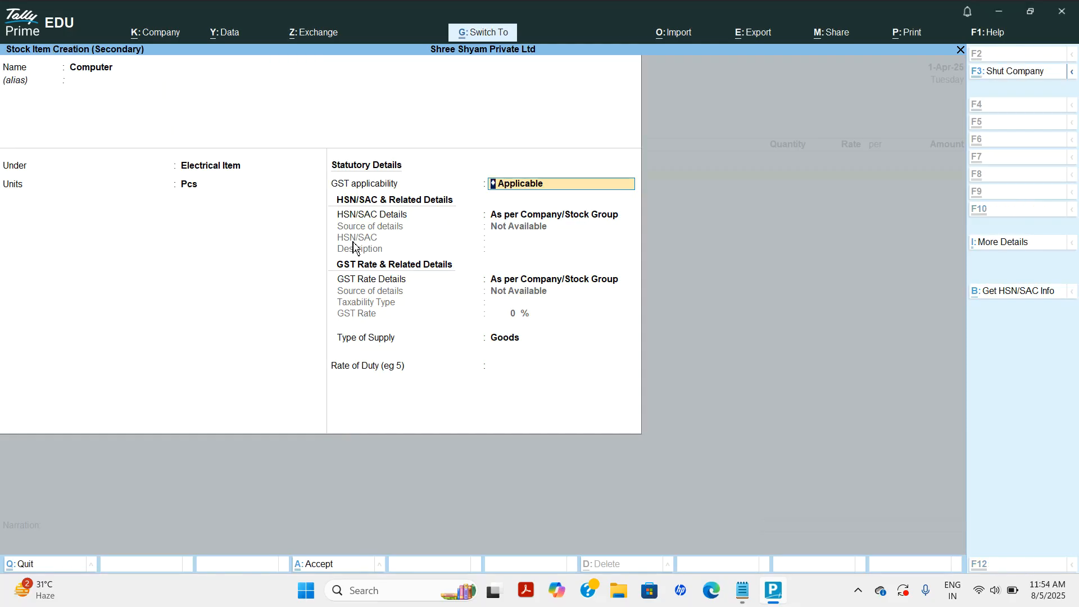
pyautogui.hotkey('ctrl', 'a')
pyautogui.write('1')
# Rate the Computer at 40,000, add narration 'cash purchases', save, and return to Gateway.
pyautogui.press('Return')
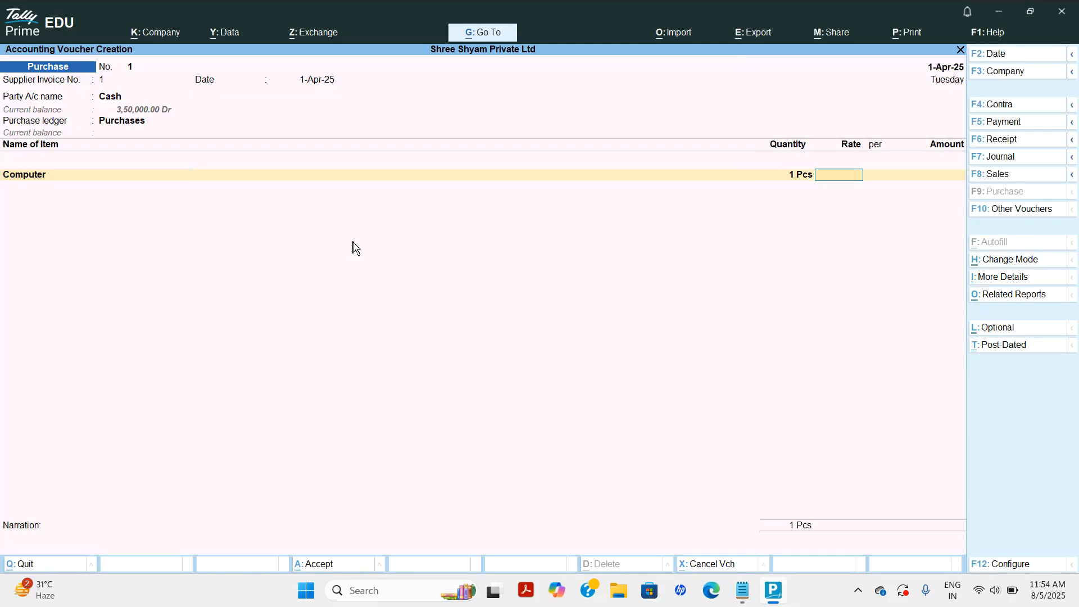
pyautogui.write('40000')
pyautogui.press('Return')
pyautogui.press('Return')
pyautogui.press('Return')
pyautogui.press('Return')
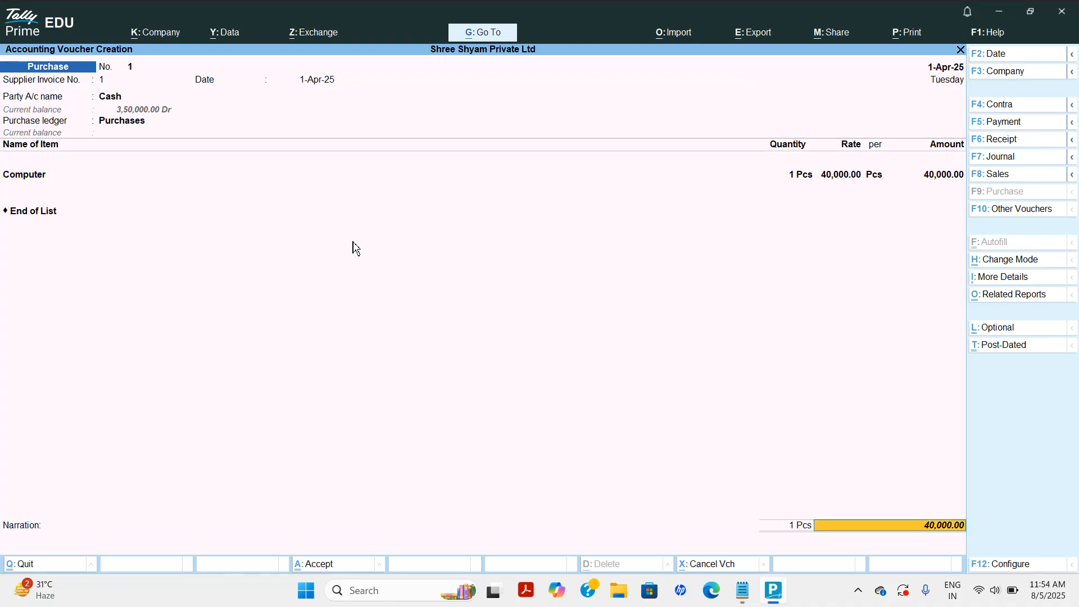
pyautogui.press('Return')
pyautogui.write('cash purchases')
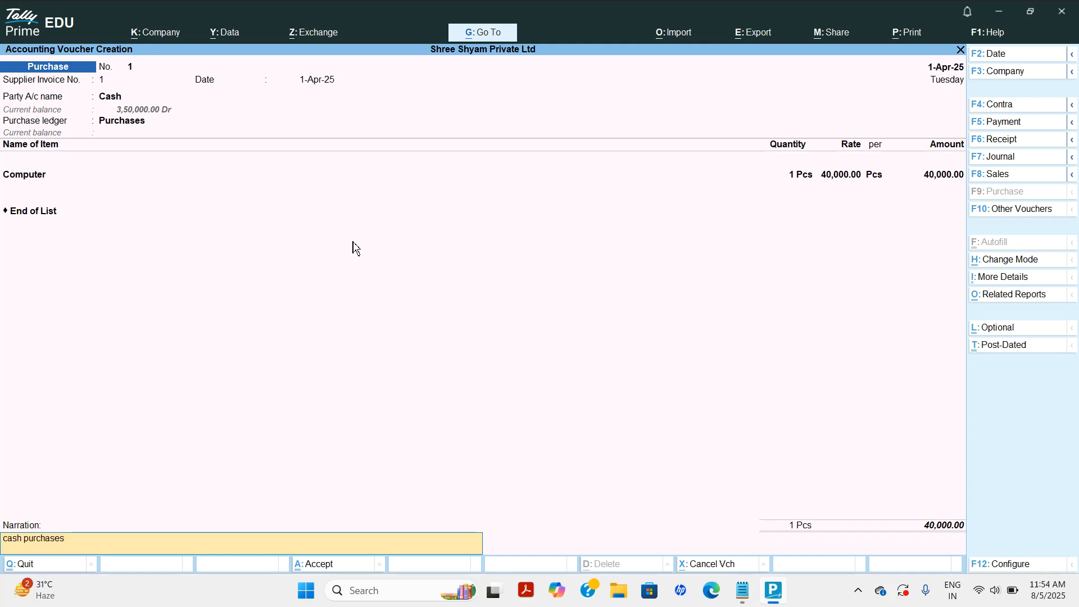
pyautogui.press('Return')
pyautogui.press('Return')
pyautogui.press('Escape')
# Check Balance Sheet current assets: 40,000 closing stock, 3,10,000 cash and 4,00,000 bank.
pyautogui.press('Return')
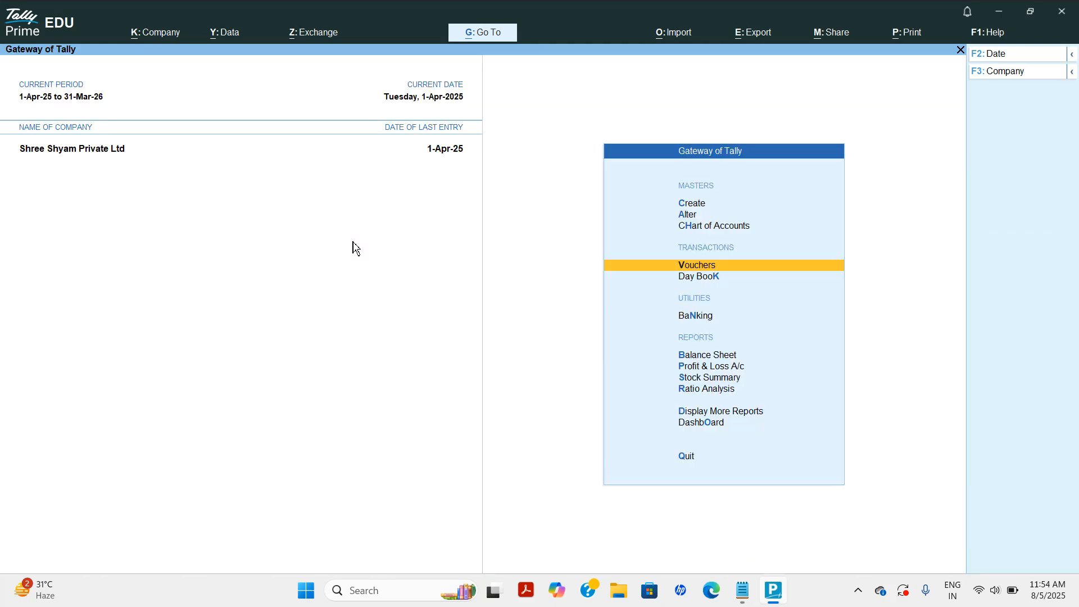
pyautogui.press('Down')
pyautogui.press('Down')
pyautogui.press('Down')
pyautogui.press('Return')
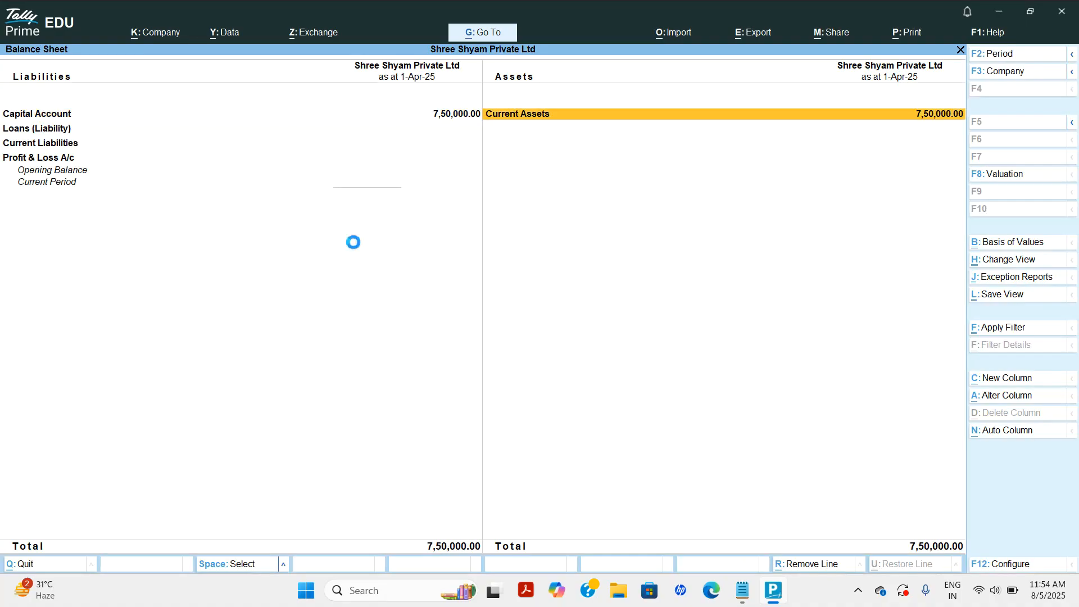
pyautogui.press('Return')
pyautogui.press('Return')
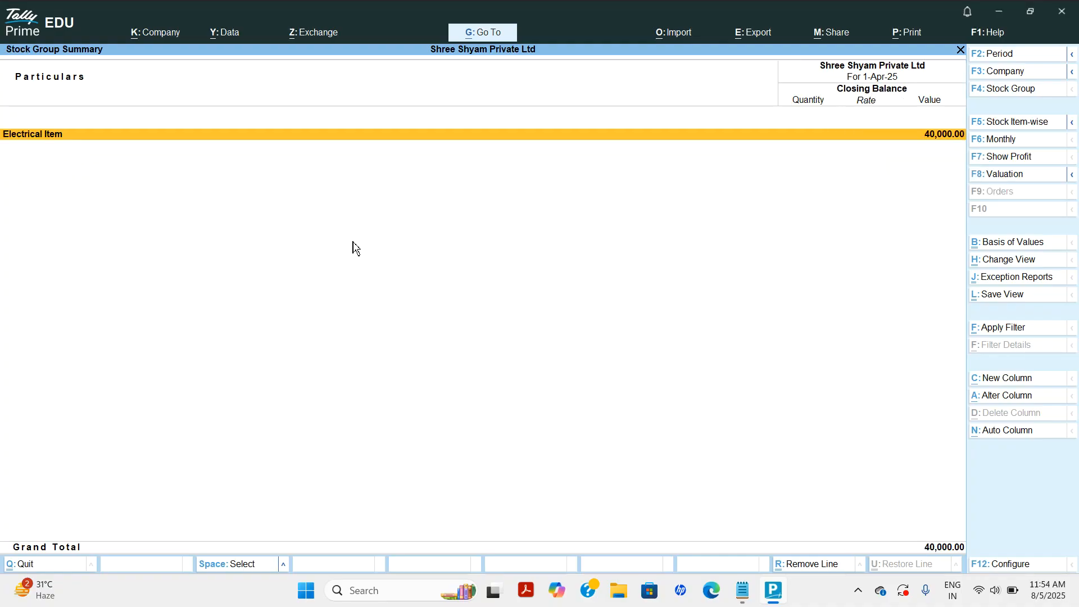
pyautogui.press('Return')
pyautogui.press('Escape')
pyautogui.press('Escape')
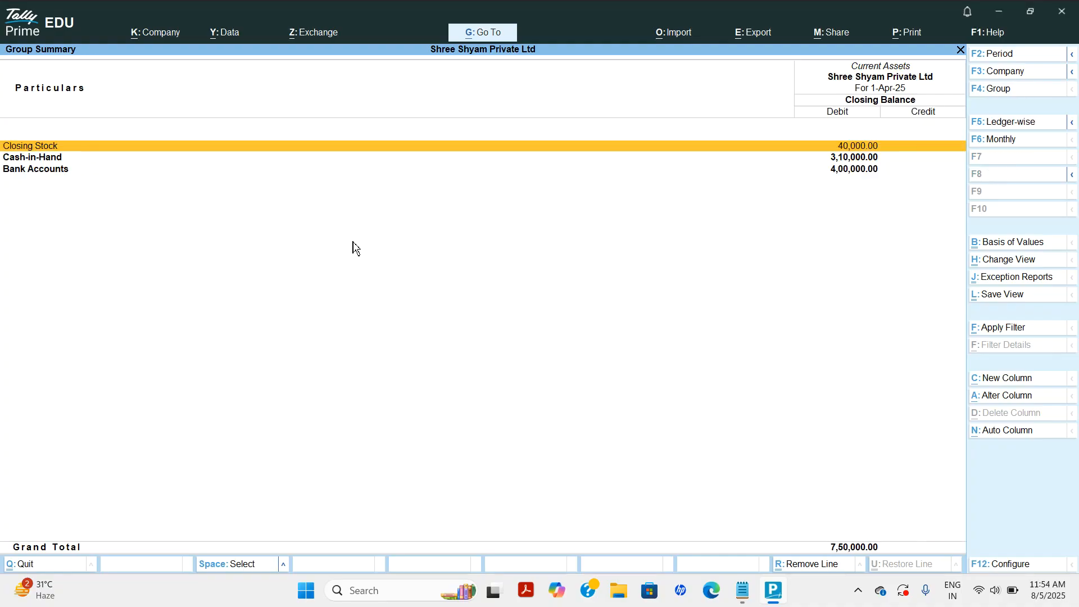
pyautogui.press('Down')
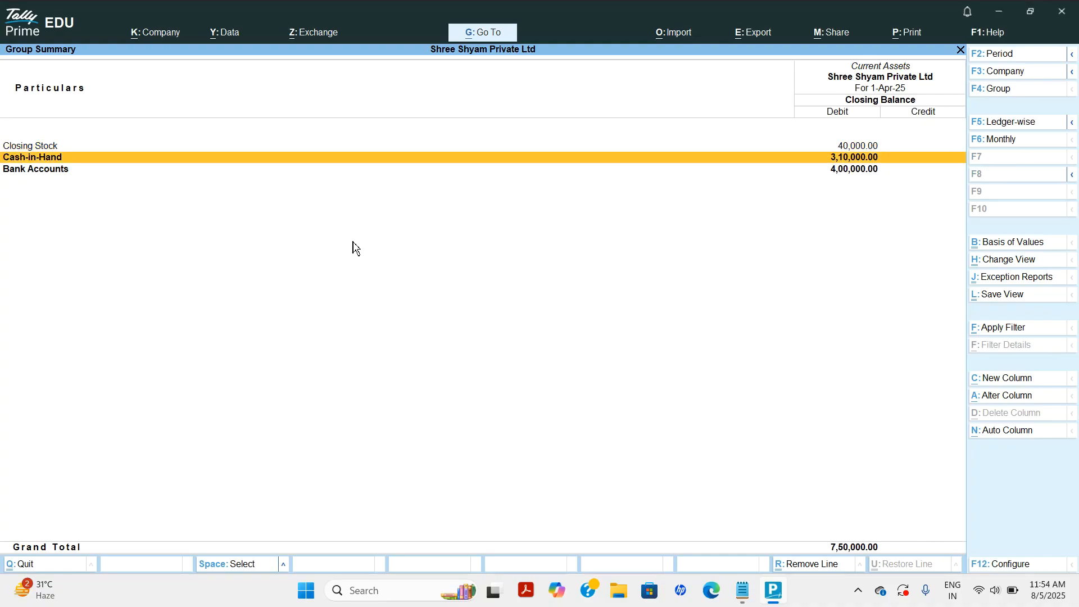
pyautogui.press('Down')
pyautogui.press('Return')
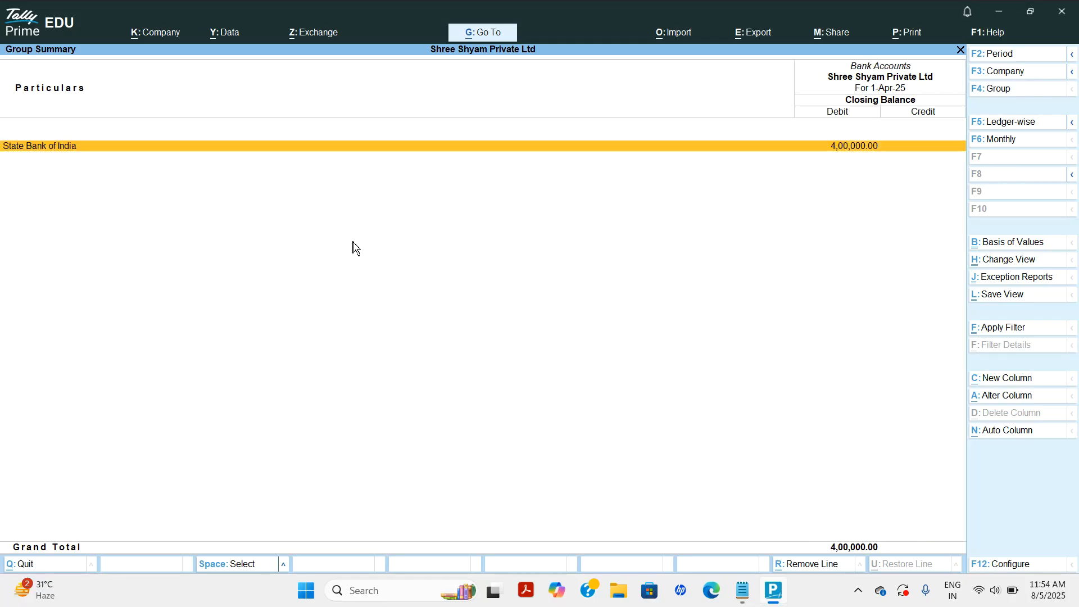
pyautogui.press('Escape')
pyautogui.press('Escape')
pyautogui.press('Escape')
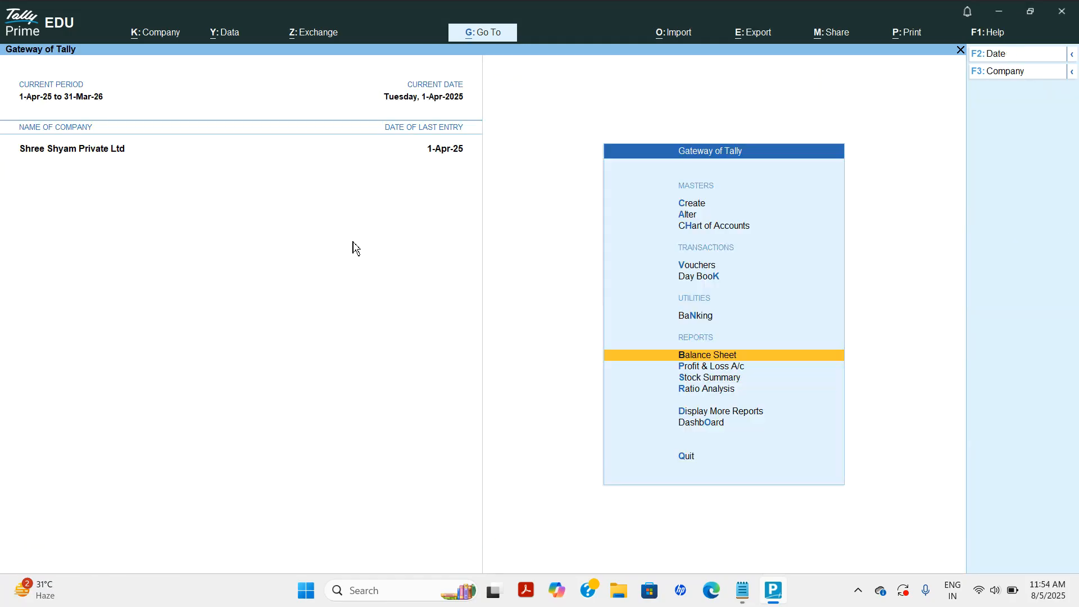
# Open a new Purchase voucher No. 2 and bring up the Notepad transaction list.
pyautogui.press('Up')
pyautogui.press('Up')
pyautogui.press('Up')
pyautogui.press('Return')
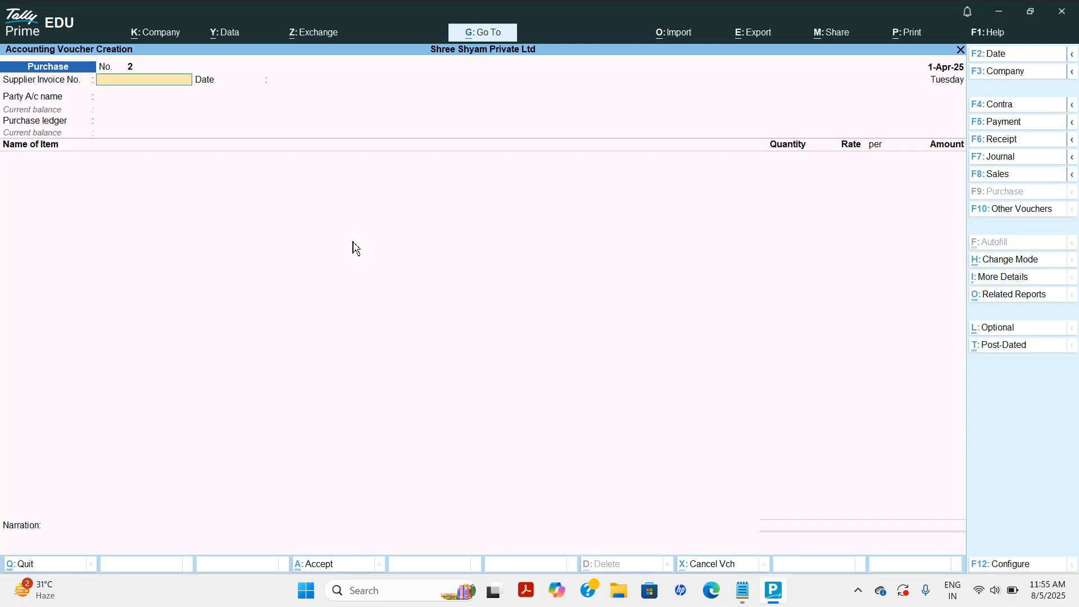
pyautogui.hotkey('alt', 'Tab')
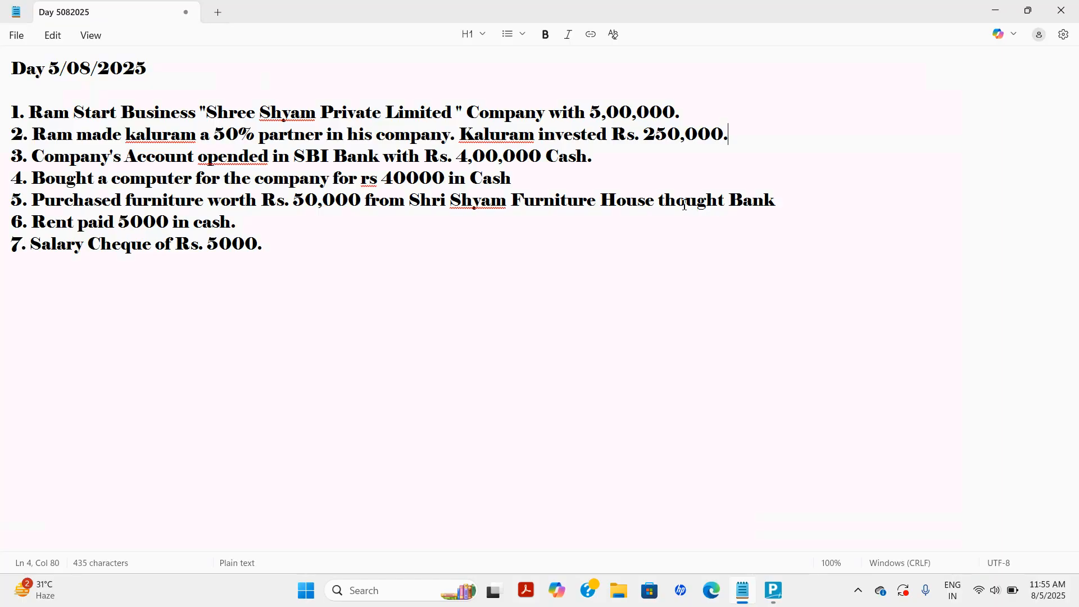
pyautogui.moveTo(666, 203); pyautogui.dragTo(756, 218)
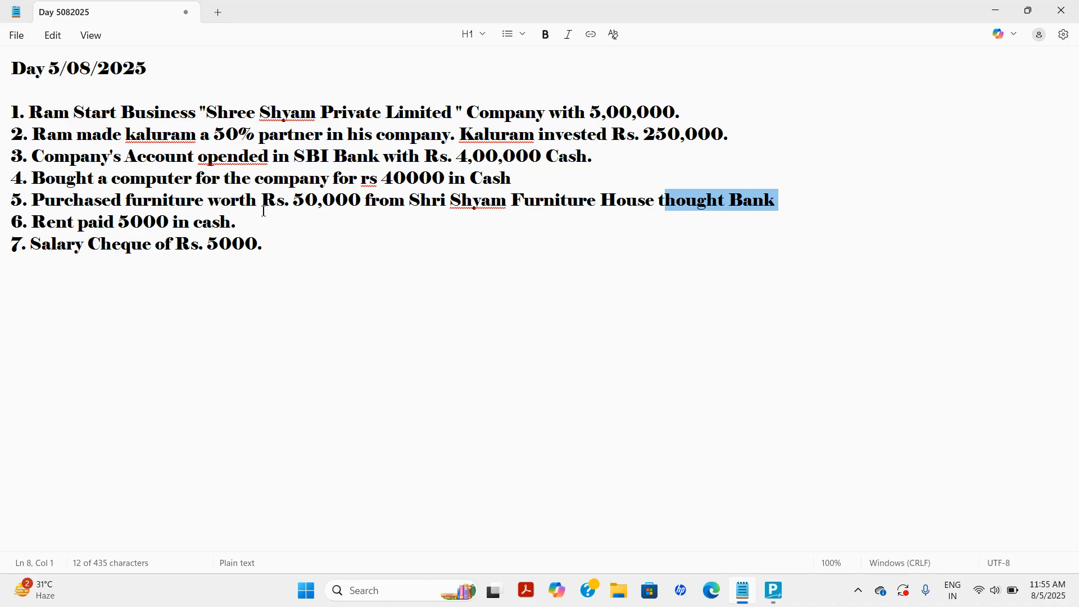
# Enter supplier invoice 02, party State Bank of India, receipt note 1 and document 45781.
pyautogui.click(774, 590)
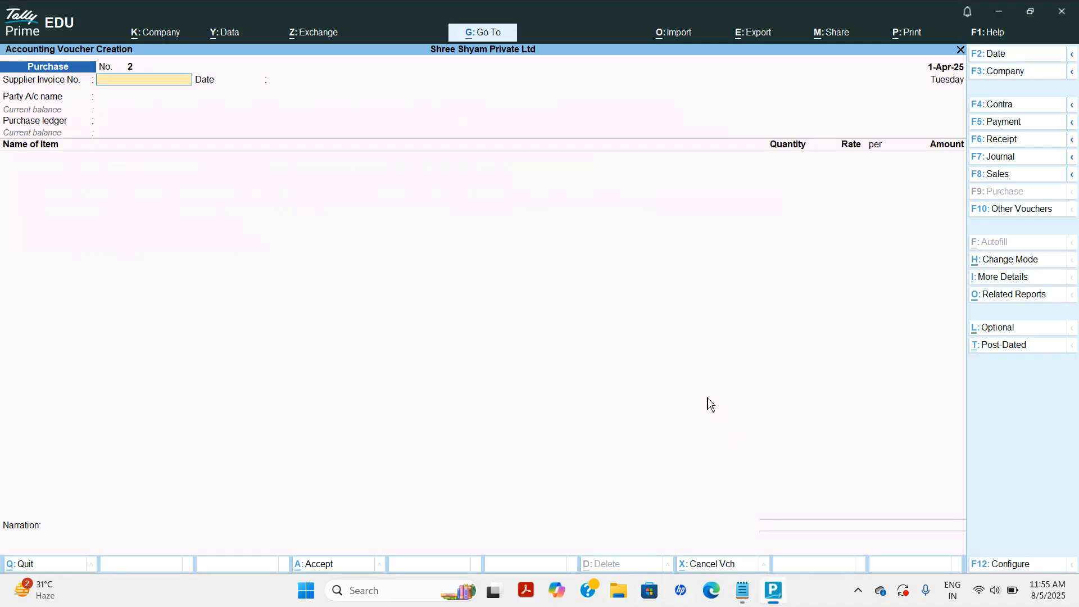
pyautogui.write('02')
pyautogui.press('Return')
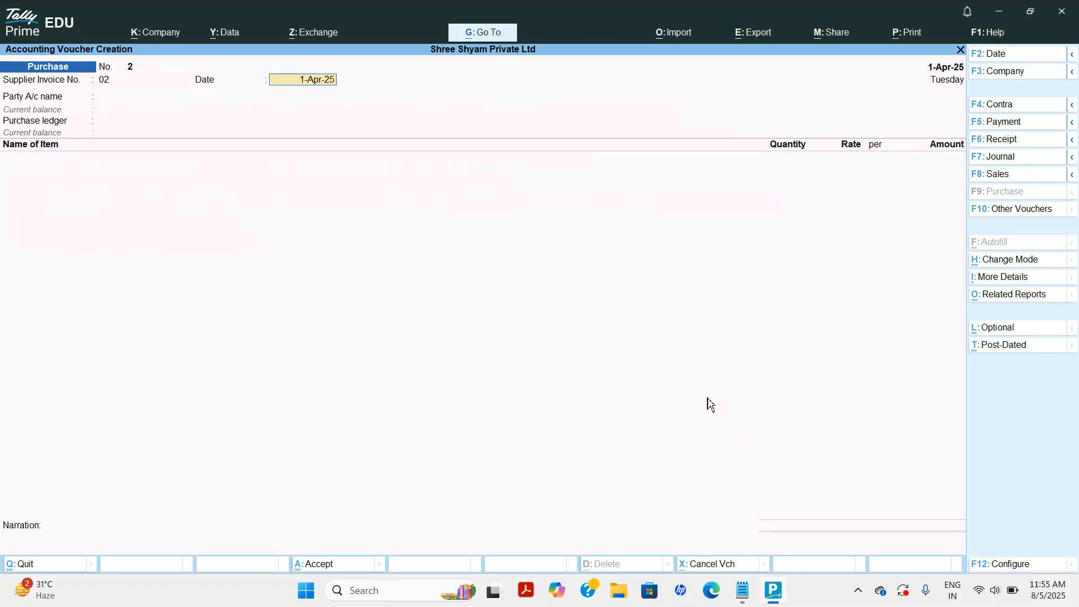
pyautogui.press('Return')
pyautogui.press('Down')
pyautogui.press('Return')
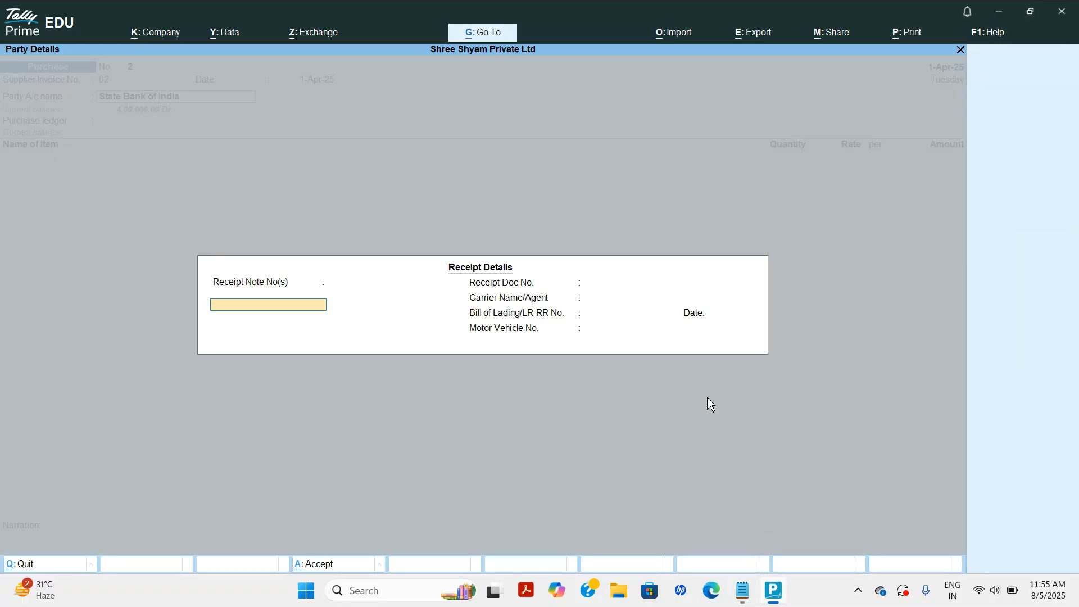
pyautogui.write('1')
pyautogui.press('Return')
pyautogui.press('Return')
pyautogui.press('Return')
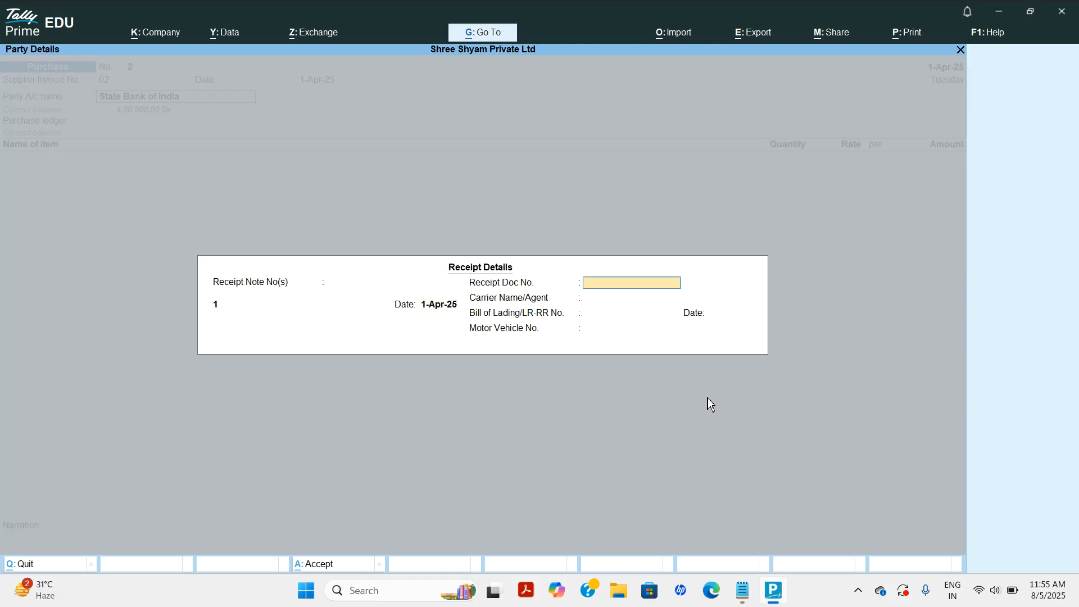
pyautogui.write('45781')
pyautogui.press('Return')
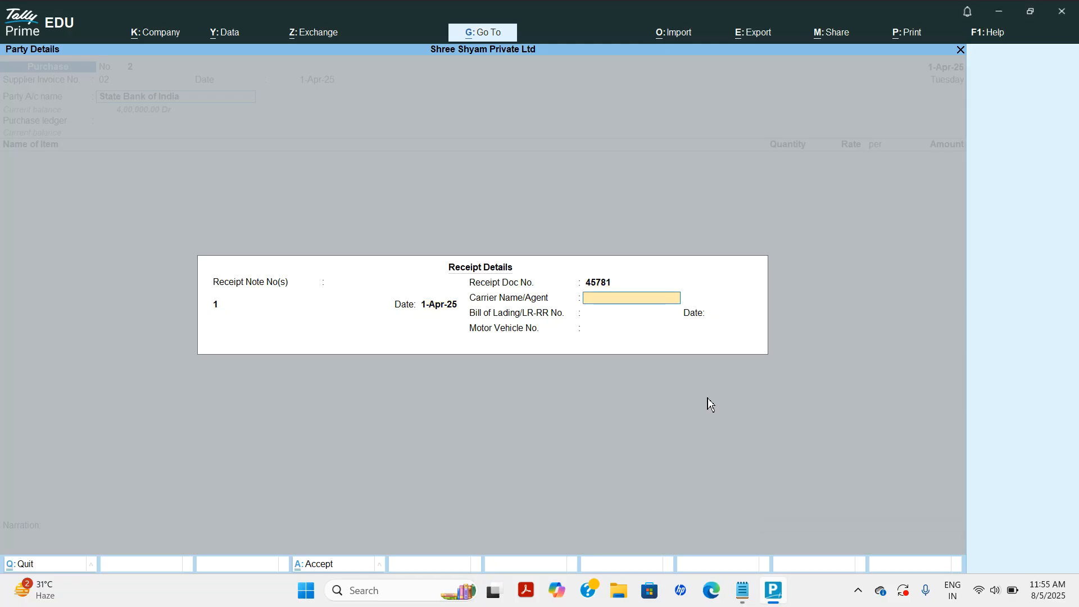
pyautogui.press('Return')
pyautogui.press('Return')
pyautogui.press('Return')
pyautogui.press('Return')
# Set the supplier's mailing name to Shree Shyam Furniture House with address Dantaramgarh.
pyautogui.write('Shree Shyam Fu')
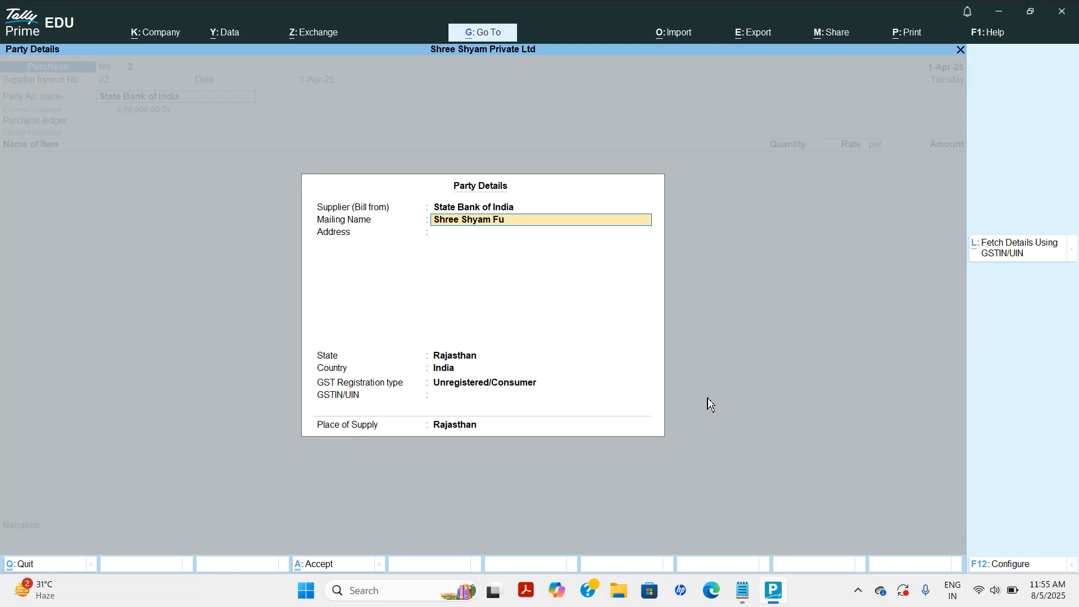
pyautogui.write('rniture House')
pyautogui.press('Return')
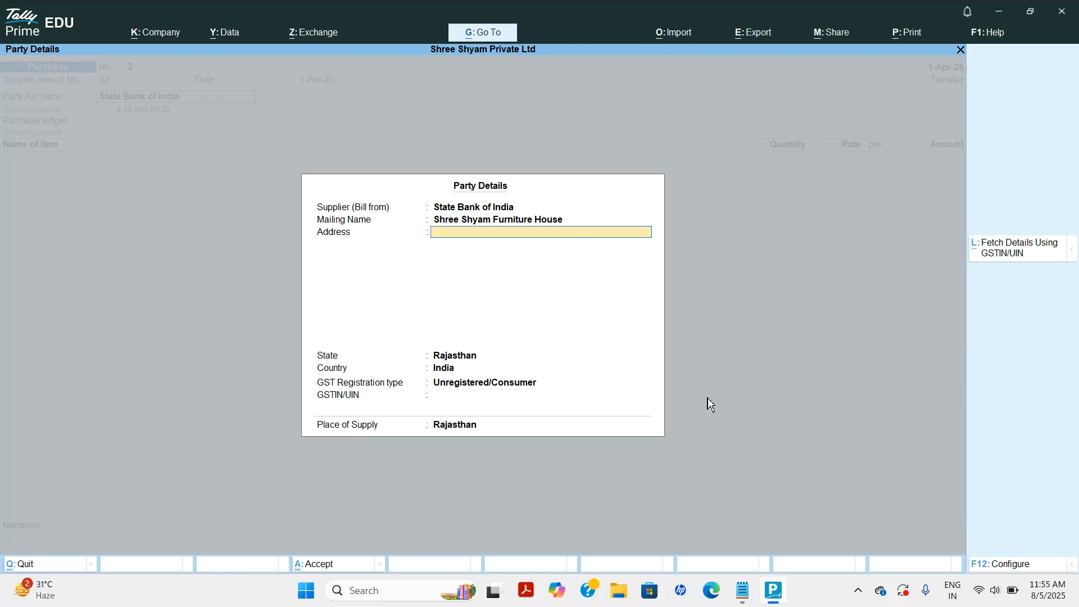
pyautogui.write('Dantaramgarh')
pyautogui.press('Return')
pyautogui.press('Return')
pyautogui.press('Return')
pyautogui.press('Return')
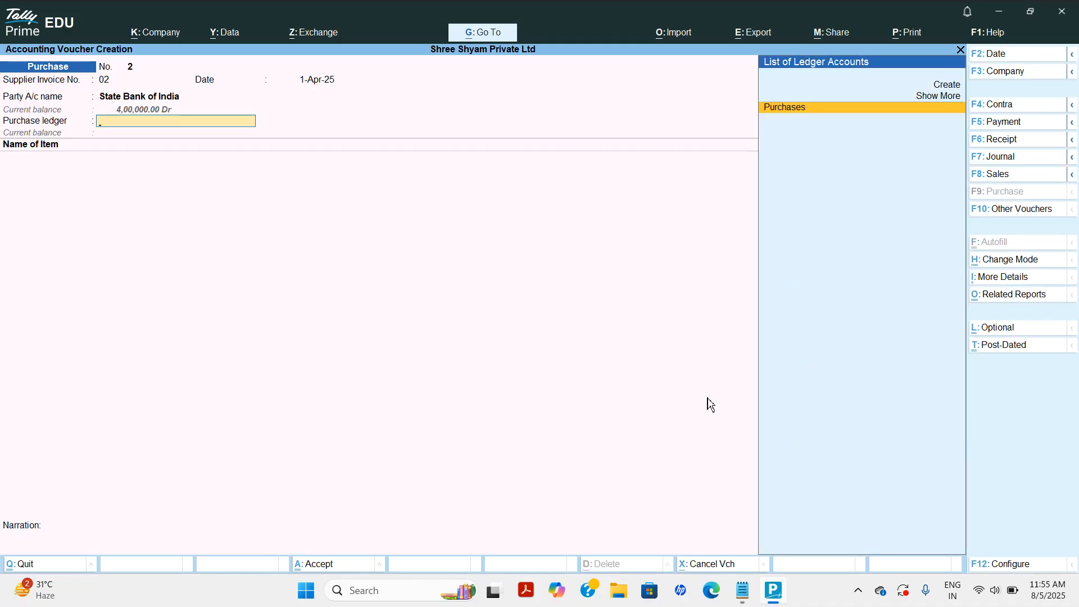
pyautogui.press('Return')
# Create stock item Furniture in a new Furniture stock group, units Not Applicable.
pyautogui.hotkey('alt', 'c')
pyautogui.write('Furniture')
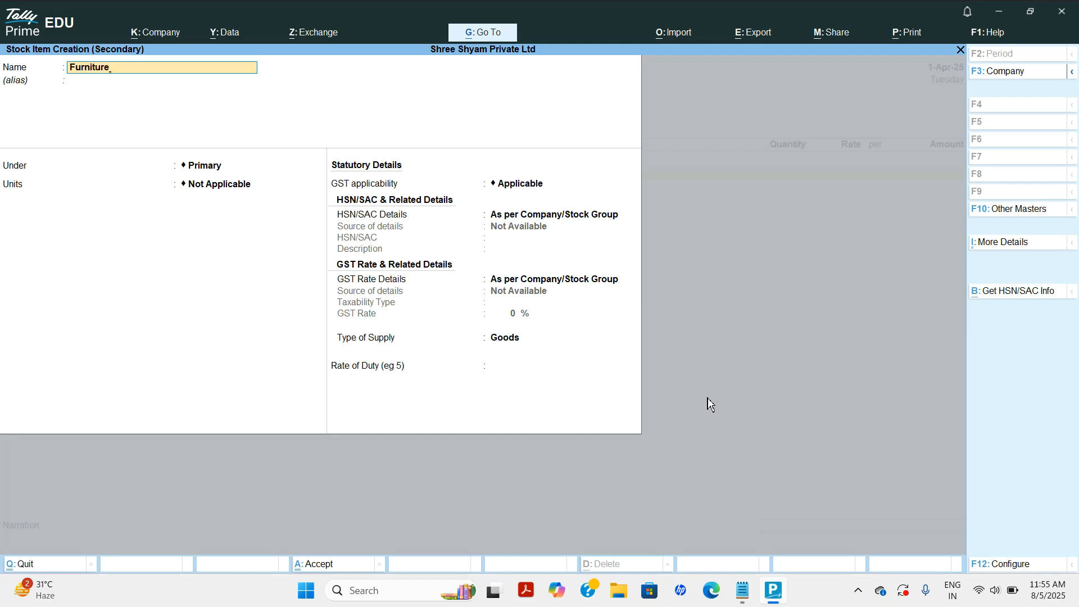
pyautogui.press('Return')
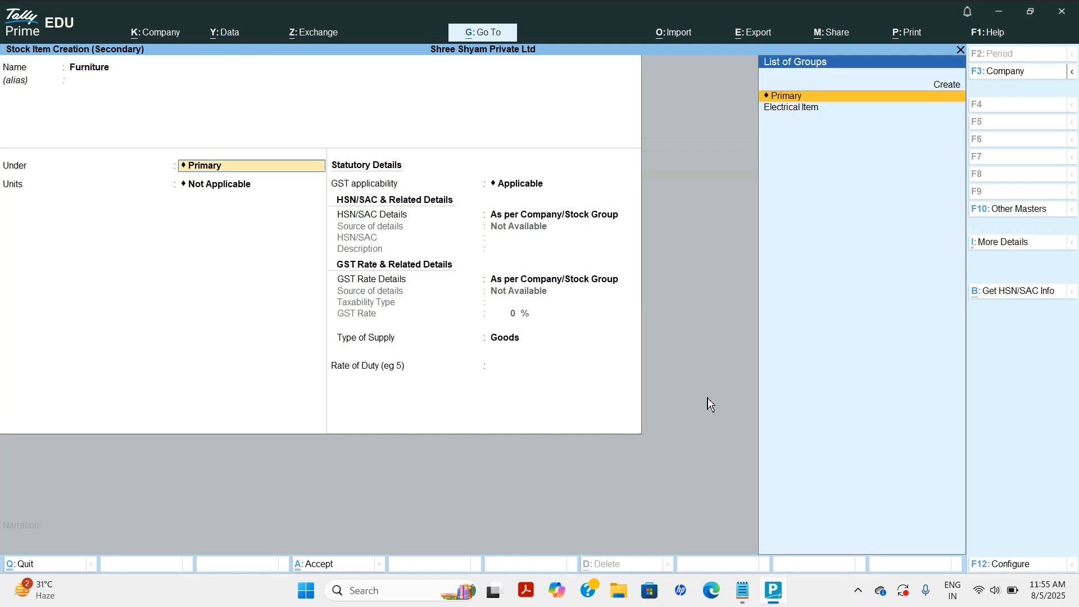
pyautogui.hotkey('alt', 'c')
pyautogui.write('Furniture')
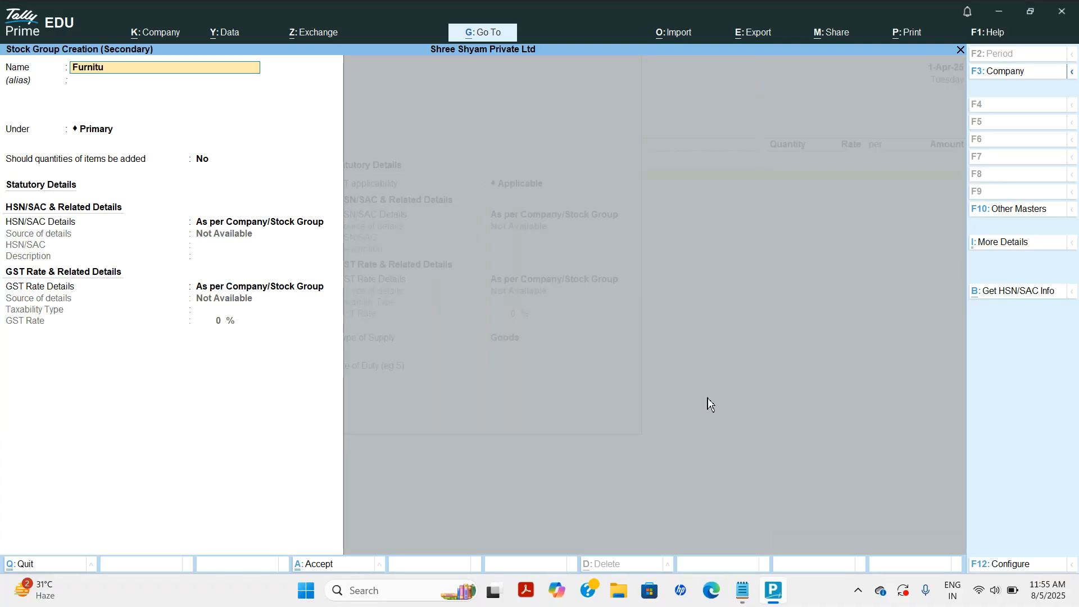
pyautogui.press('Return')
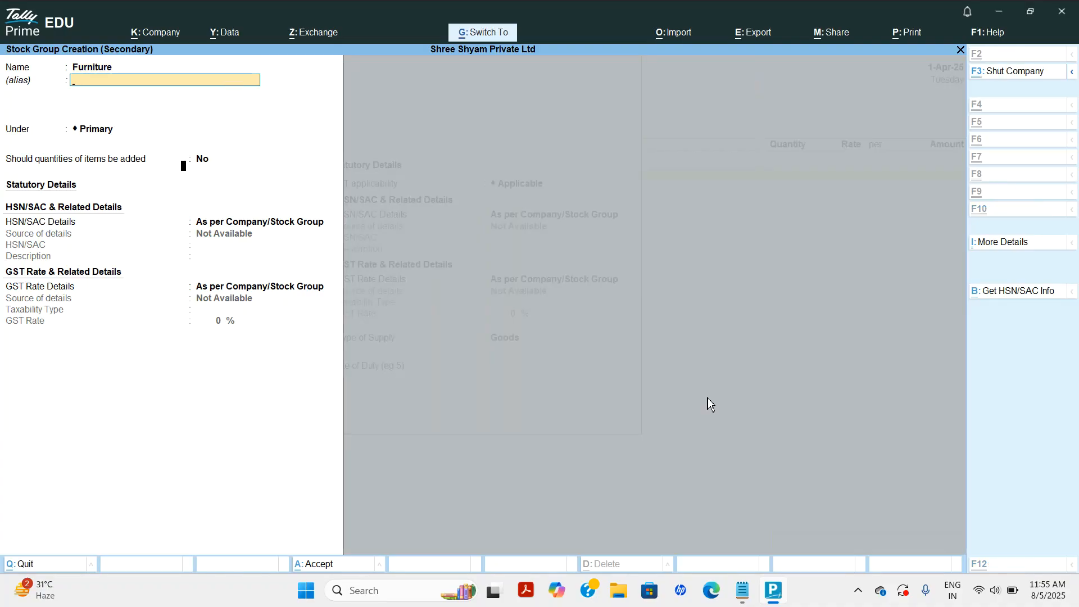
pyautogui.hotkey('ctrl', 'a')
pyautogui.press('Return')
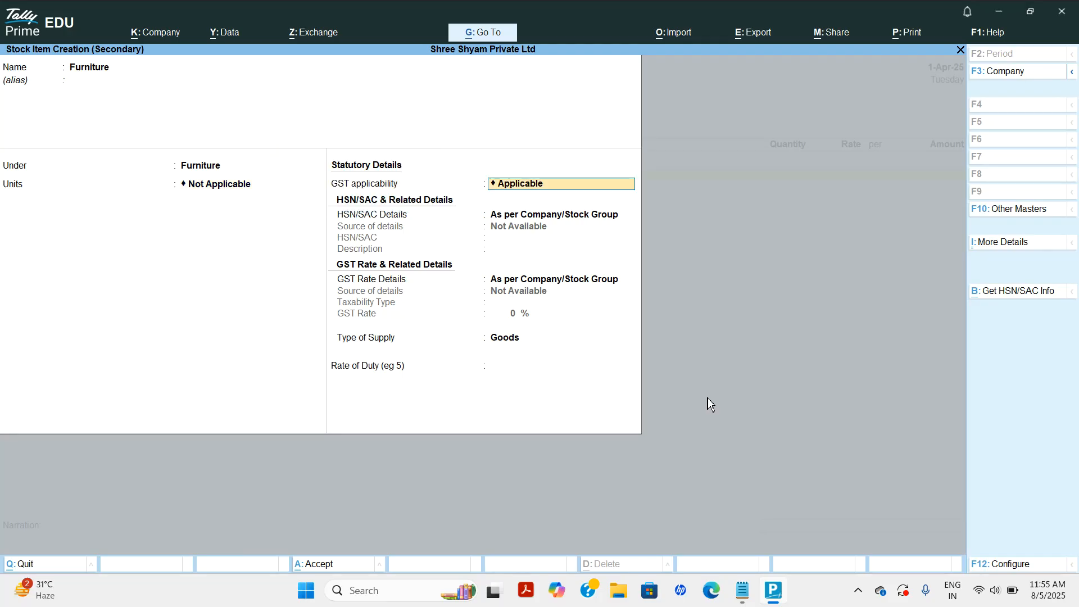
pyautogui.hotkey('ctrl', 'a')
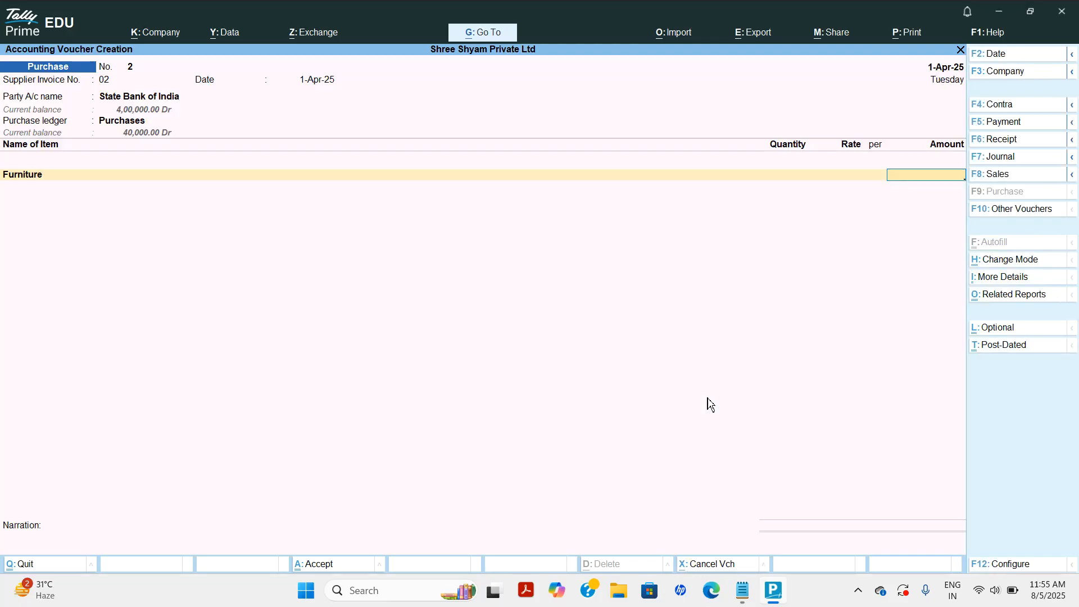
# Enter 50,000 for Furniture, end the item list, and decline GST/e-Way Bill details.
pyautogui.write('50000')
pyautogui.press('Return')
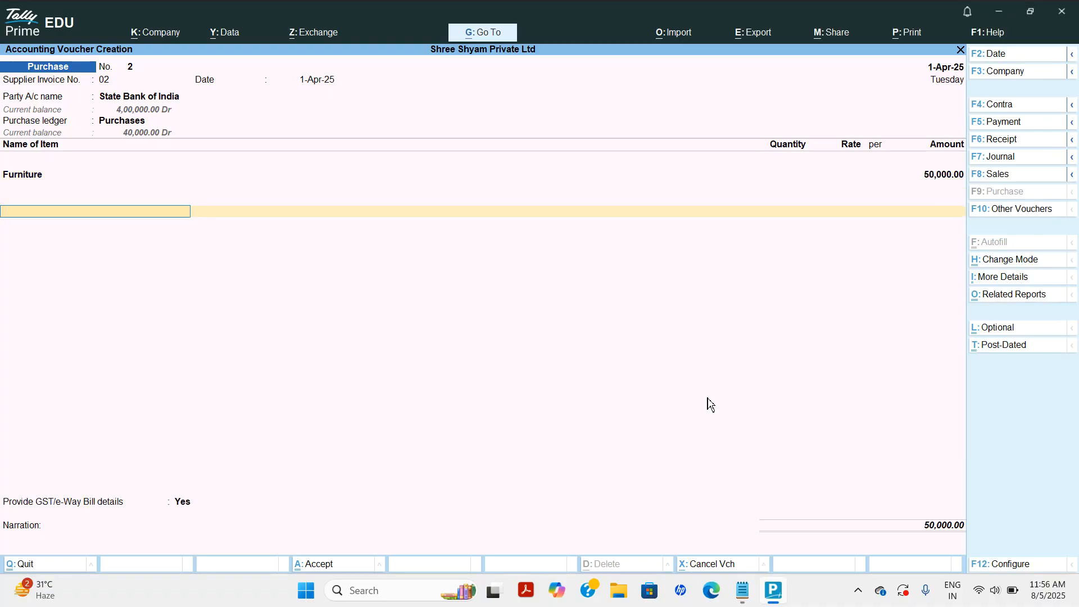
pyautogui.press('Return')
pyautogui.press('n')
pyautogui.press('Return')
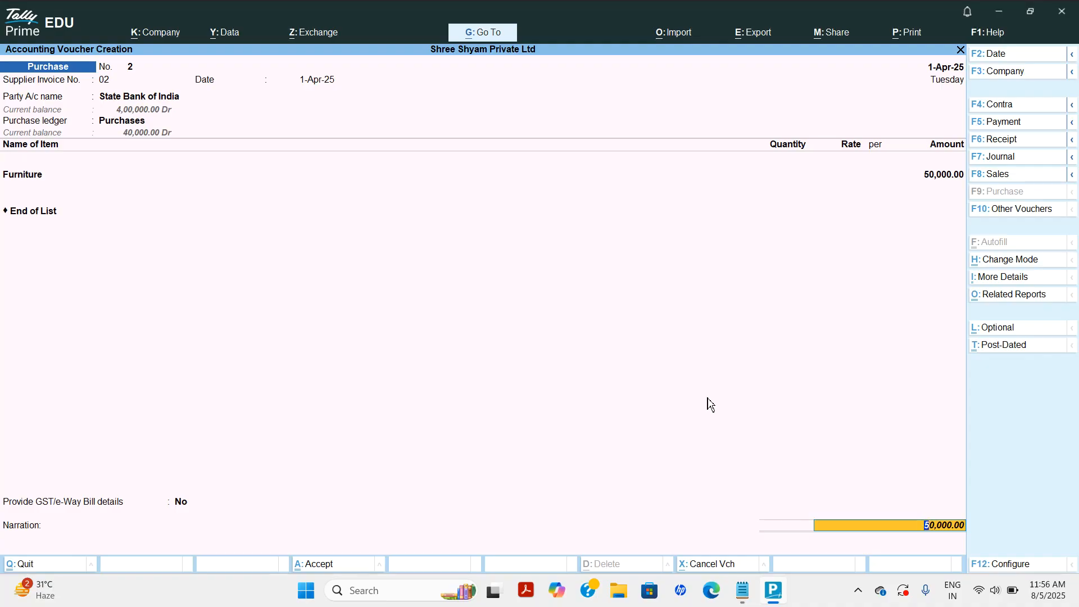
# Fill the bank allocation with cheque instrument number 54847.
pyautogui.press('Return')
pyautogui.press('Return')
pyautogui.press('Return')
pyautogui.press('BackSpace')
pyautogui.write('54847')
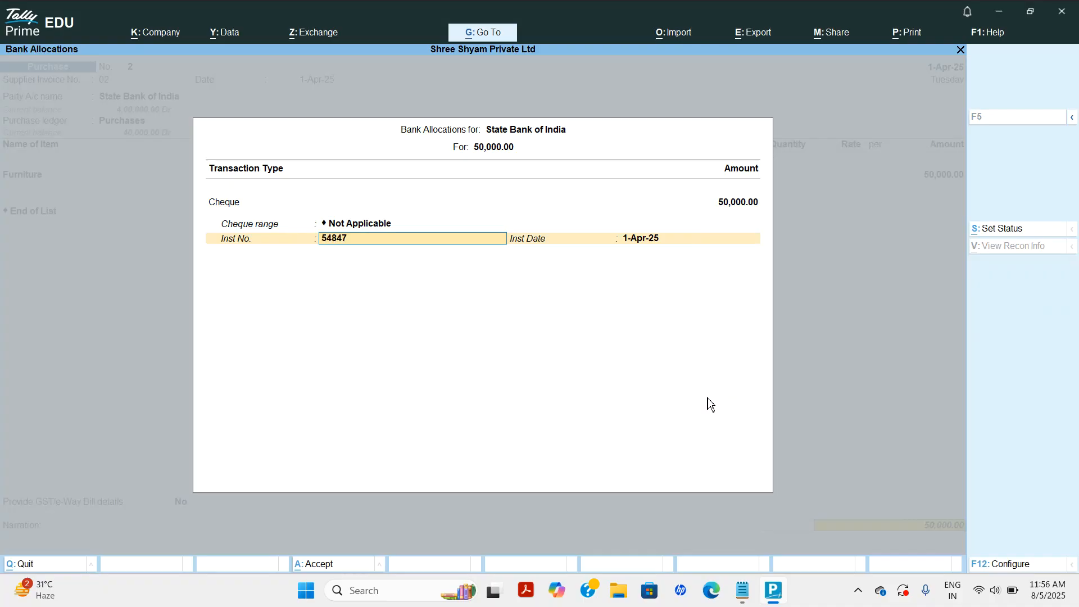
pyautogui.press('Return')
pyautogui.press('Return')
# Save Purchase No. 2 and check the Furniture stock under Current Assets in the Balance Sheet.
pyautogui.press('Return')
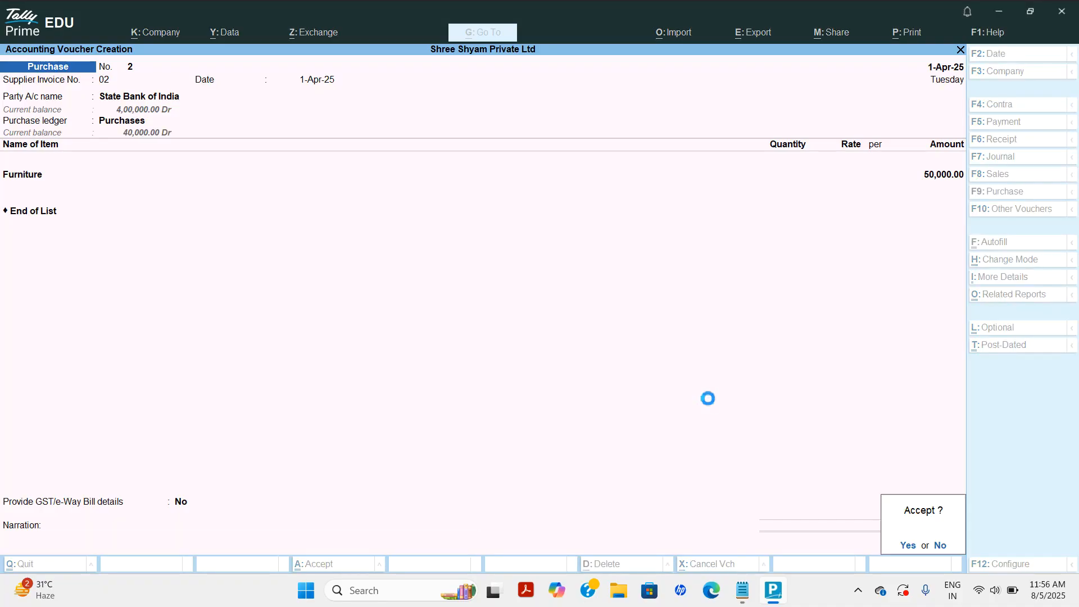
pyautogui.press('Return')
pyautogui.press('Escape')
pyautogui.press('Down')
pyautogui.press('Down')
pyautogui.press('Down')
pyautogui.press('Down')
pyautogui.press('Up')
pyautogui.press('Return')
pyautogui.press('Right')
pyautogui.press('Return')
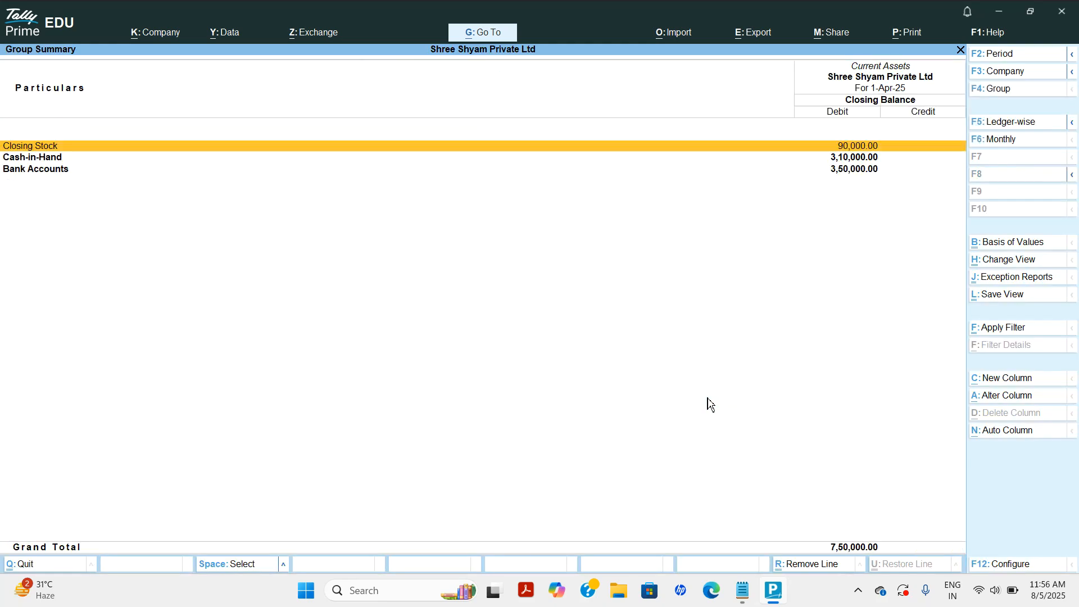
pyautogui.press('Return')
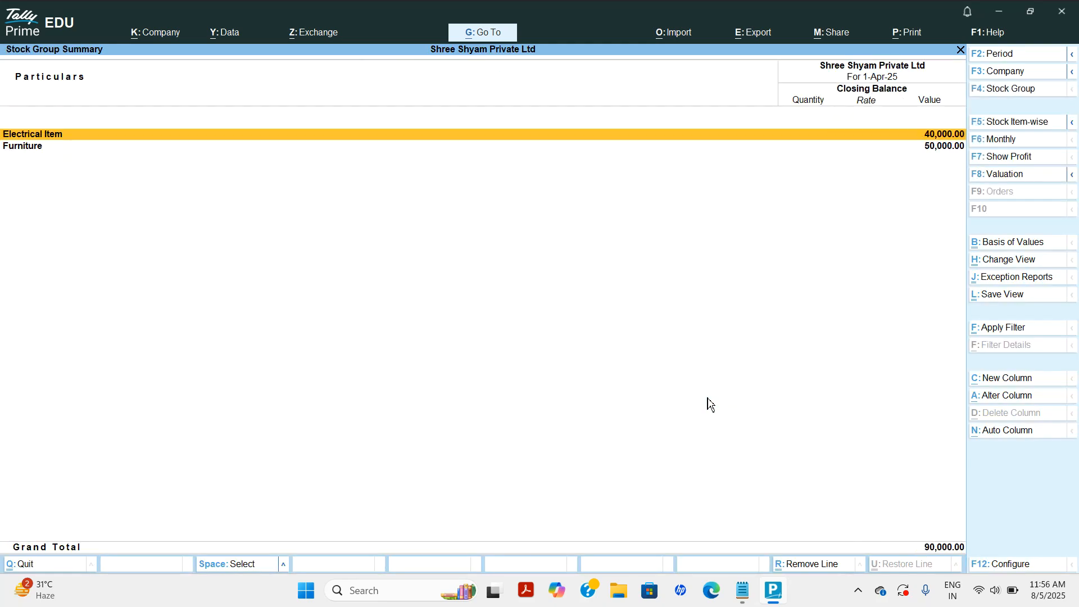
pyautogui.press('Down')
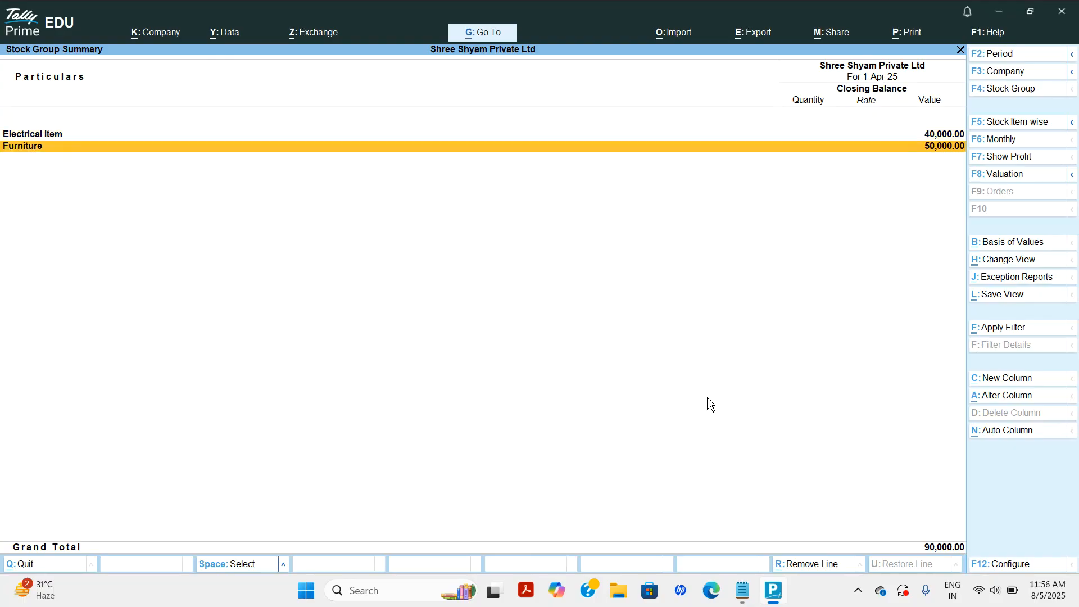
pyautogui.press('Escape')
pyautogui.press('Escape')
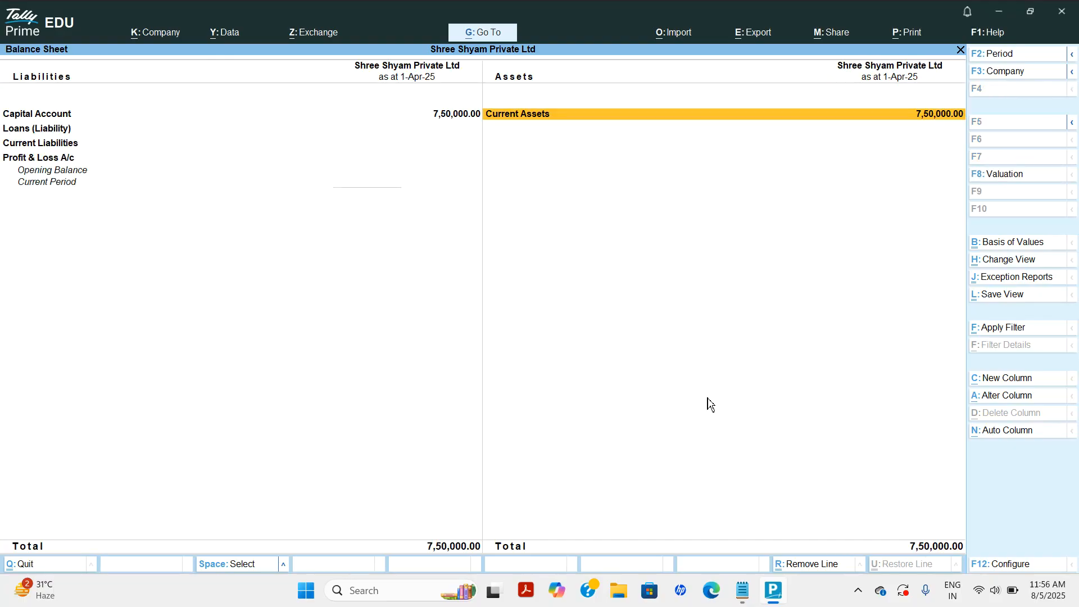
pyautogui.press('Escape')
# Review Stock Summary's Furniture 50,000 and the Profit & Loss account, then check the Notepad list.
pyautogui.press('Down')
pyautogui.press('Down')
pyautogui.press('Return')
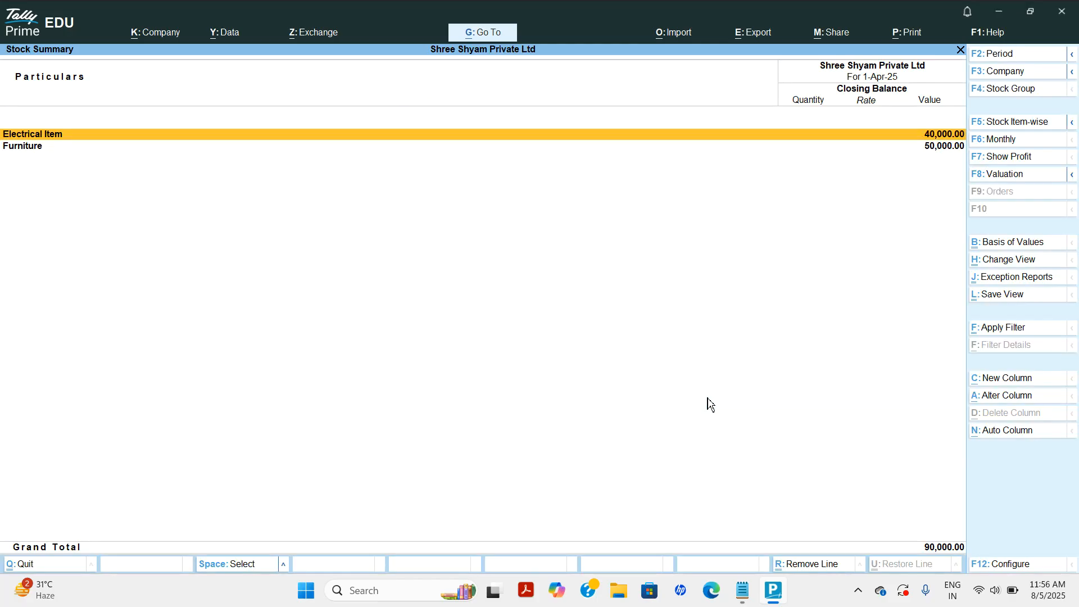
pyautogui.press('Down')
pyautogui.press('Escape')
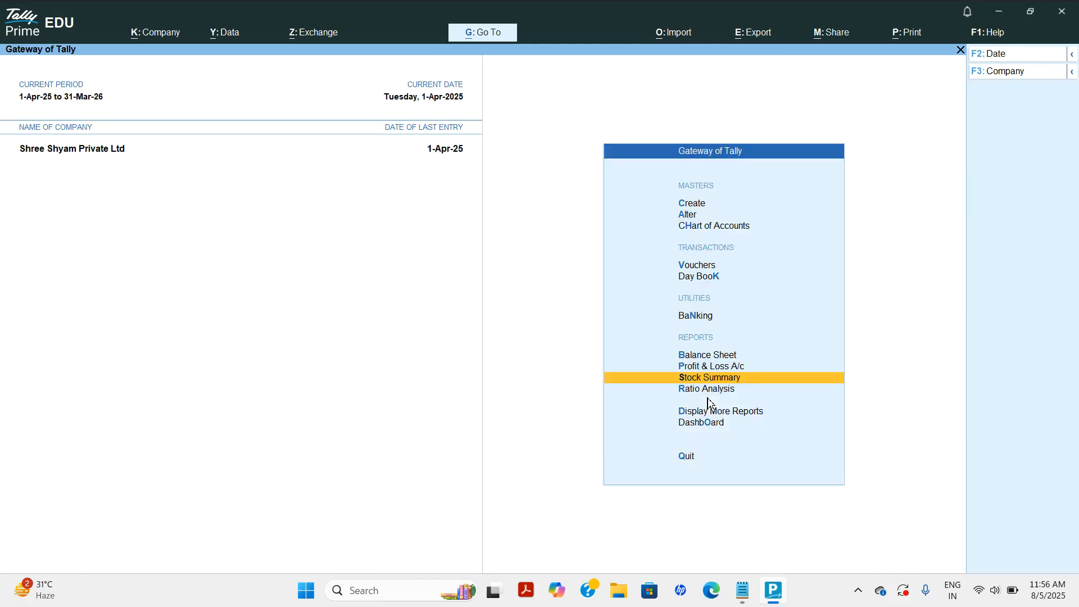
pyautogui.press('Up')
pyautogui.press('Return')
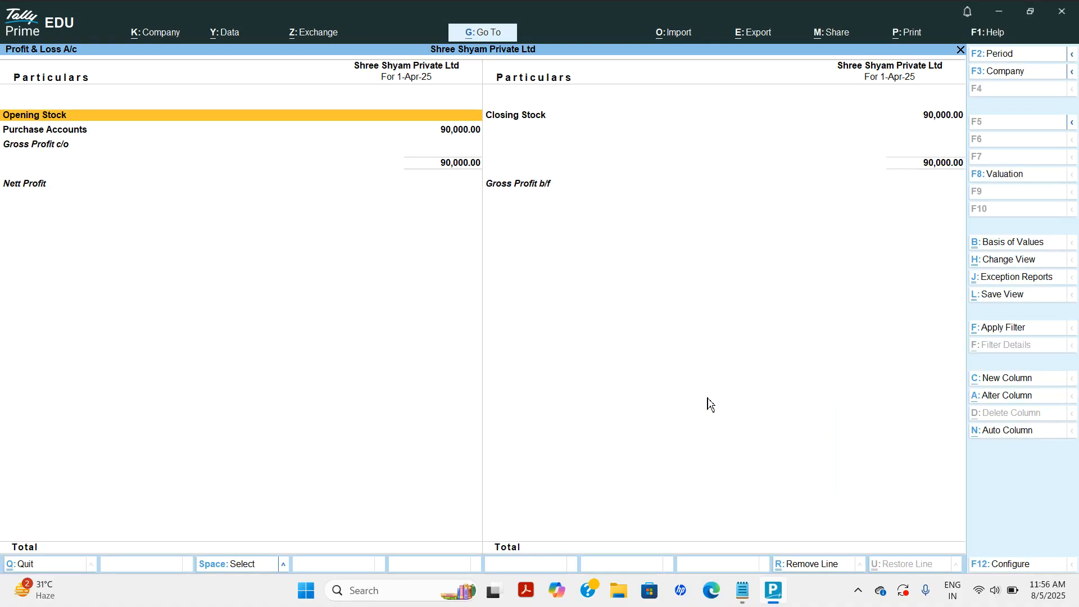
pyautogui.press('Escape')
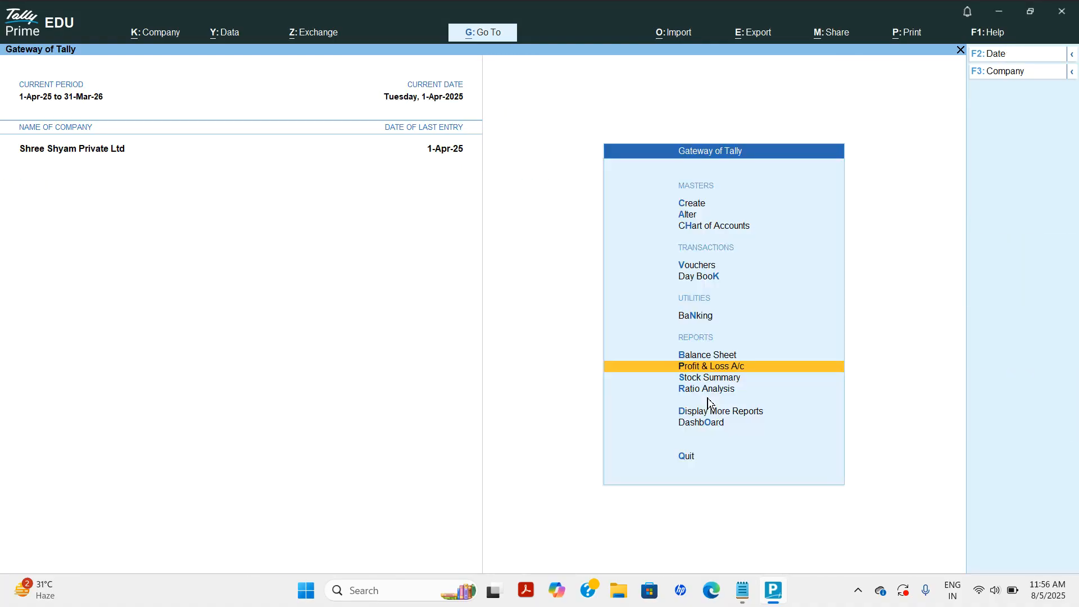
pyautogui.click(743, 597)
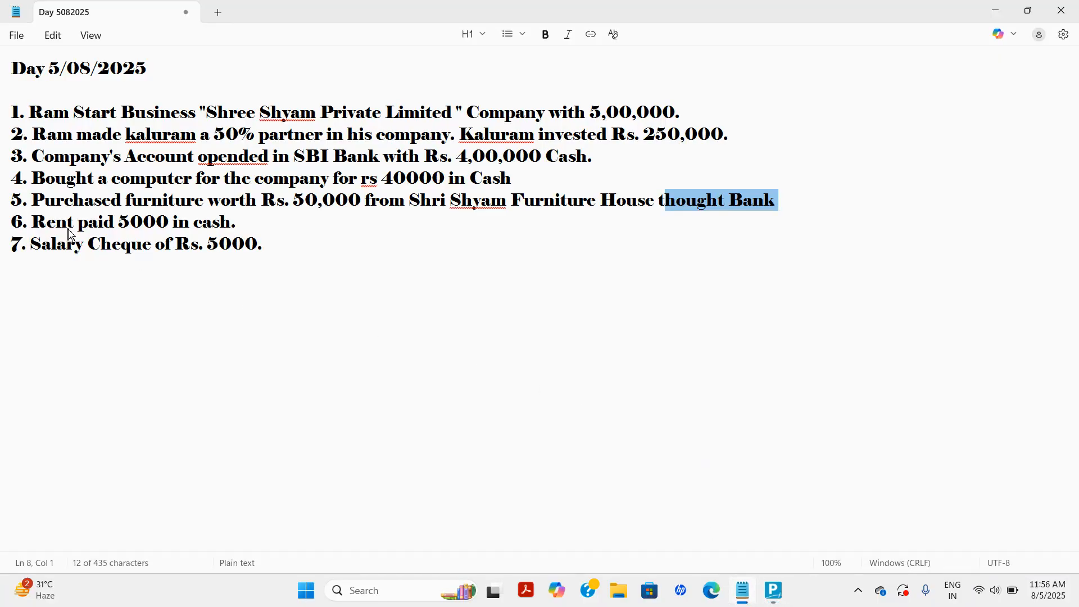
pyautogui.click(780, 599)
# Start a Payment voucher paid from the Cash account.
pyautogui.press('Up')
pyautogui.press('Up')
pyautogui.press('Up')
pyautogui.press('Up')
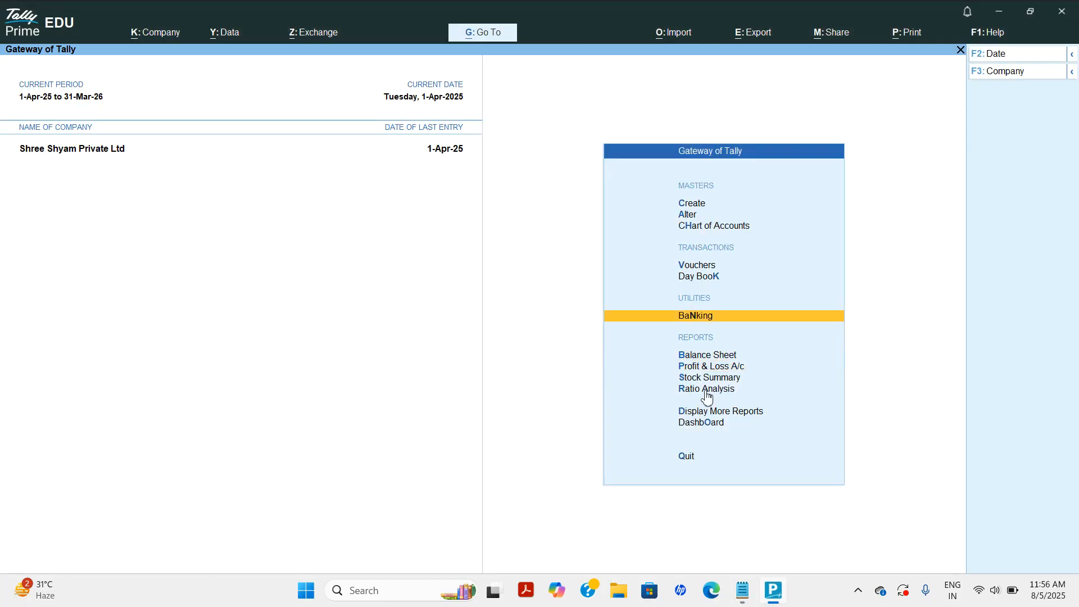
pyautogui.press('Return')
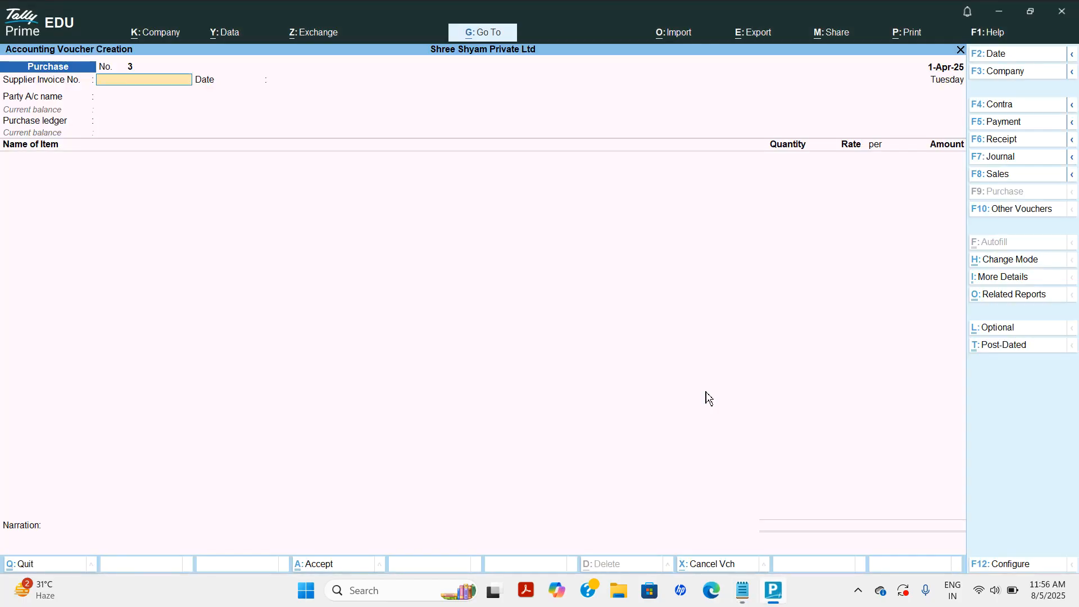
pyautogui.press('F5')
pyautogui.write('Cas')
pyautogui.press('Return')
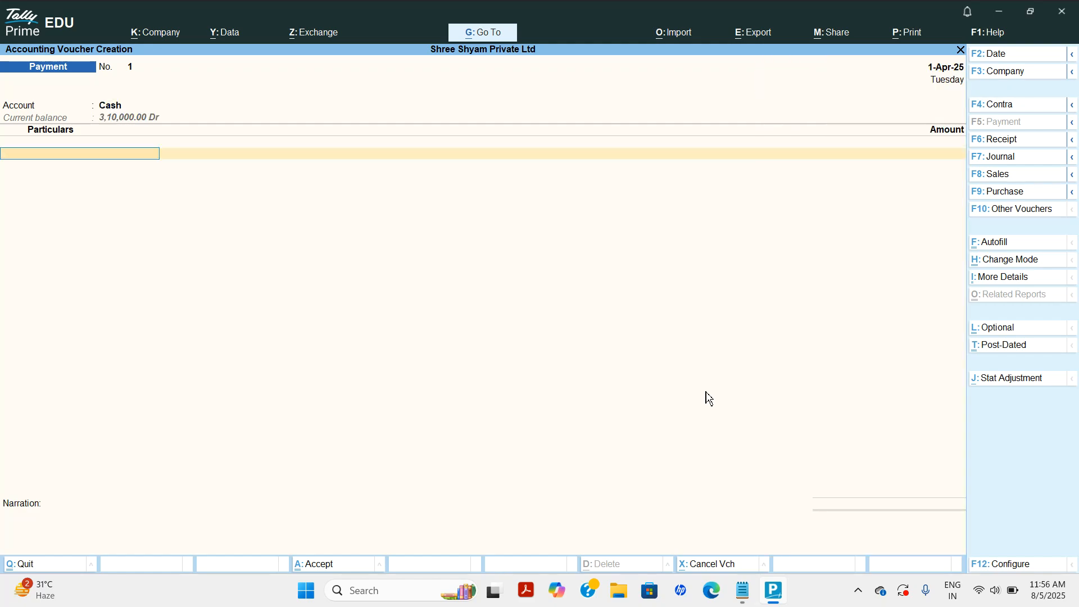
# Create a Rent ledger under Indirect Expenses.
pyautogui.hotkey('alt', 'c')
pyautogui.write('Resnt')
pyautogui.press('Return')
pyautogui.press('Return')
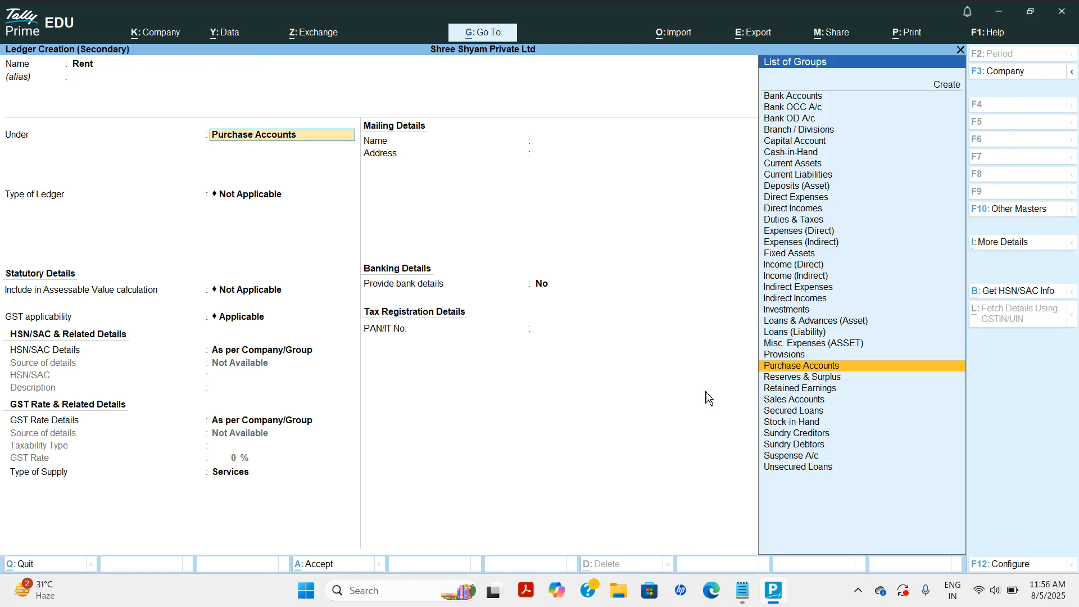
pyautogui.write('ind')
pyautogui.press('Down')
pyautogui.press('Up')
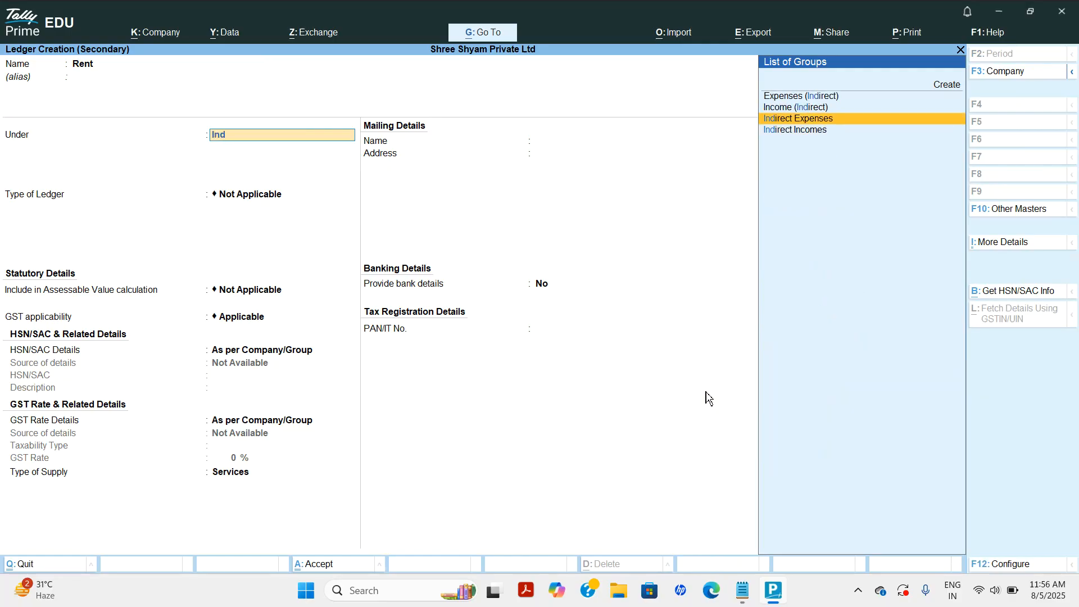
pyautogui.press('Return')
pyautogui.hotkey('ctrl', 'a')
# Enter Rent 5,000 with narration 'rent paid' and save the voucher.
pyautogui.write('5000')
pyautogui.press('Return')
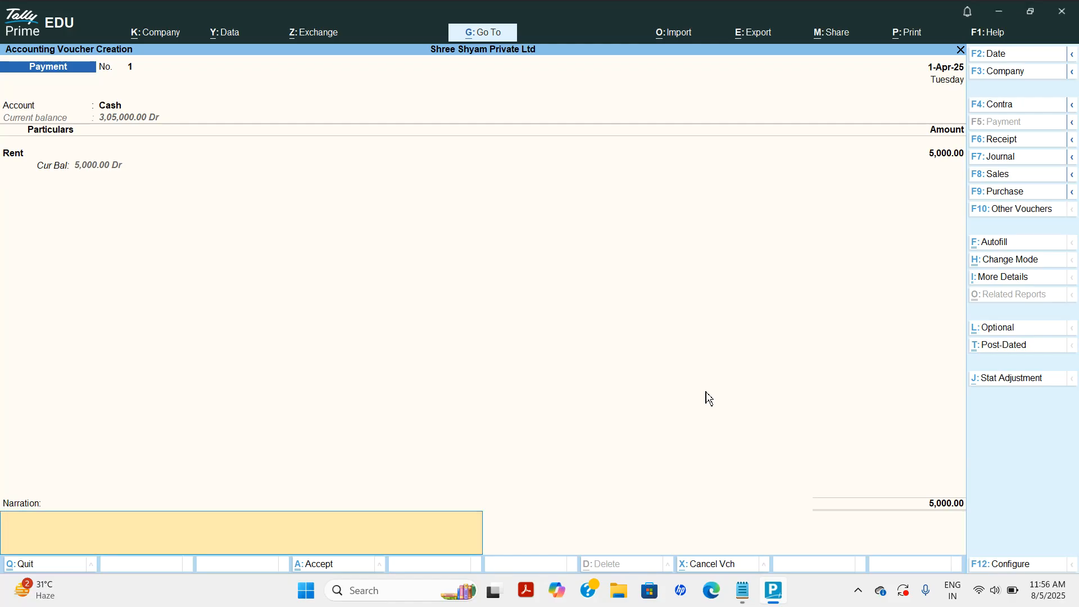
pyautogui.write('rent paid')
pyautogui.press('Return')
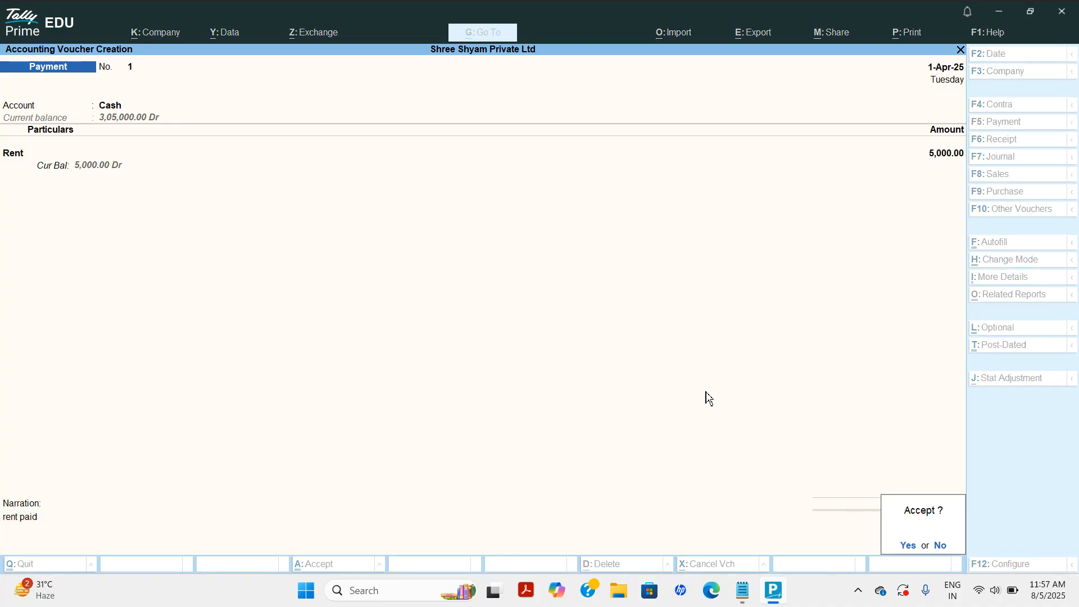
pyautogui.press('Return')
pyautogui.click(745, 602)
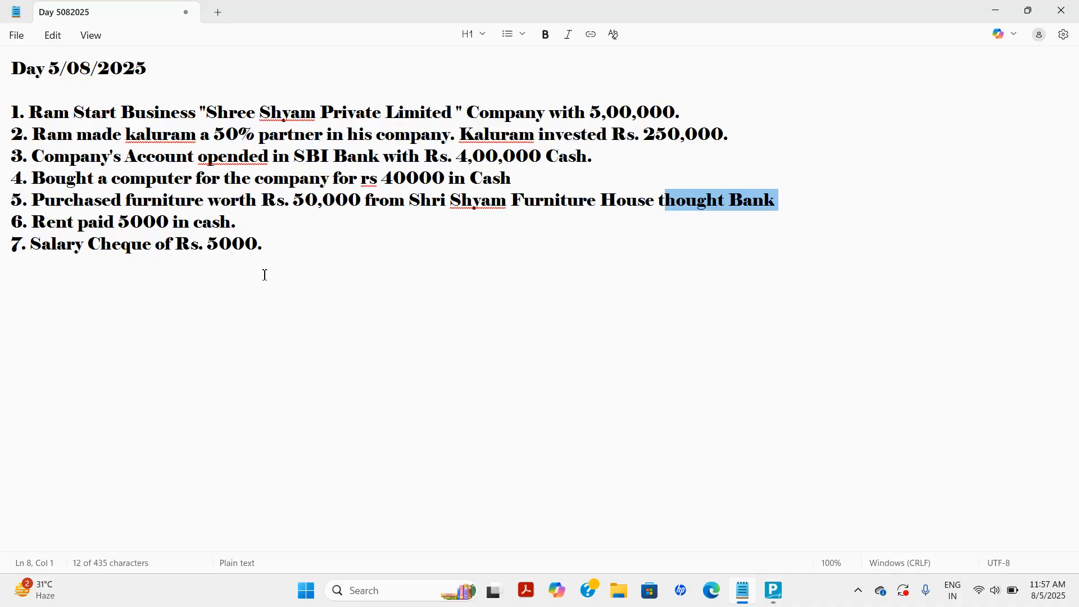
pyautogui.hotkey('alt', 'Tab')
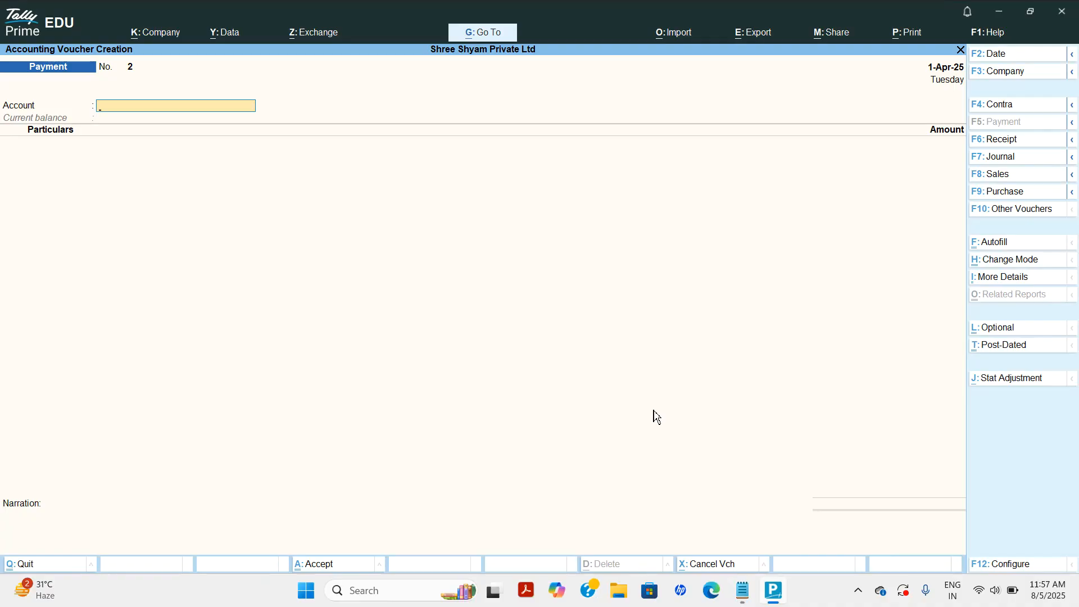
pyautogui.click(743, 602)
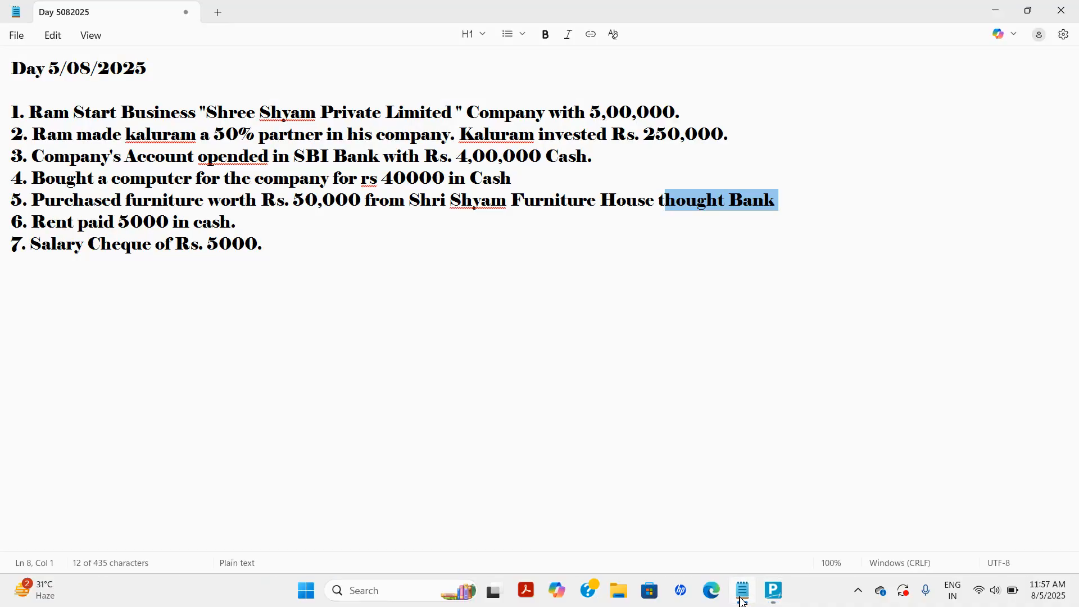
pyautogui.moveTo(88, 243); pyautogui.dragTo(150, 243)
pyautogui.click(773, 591)
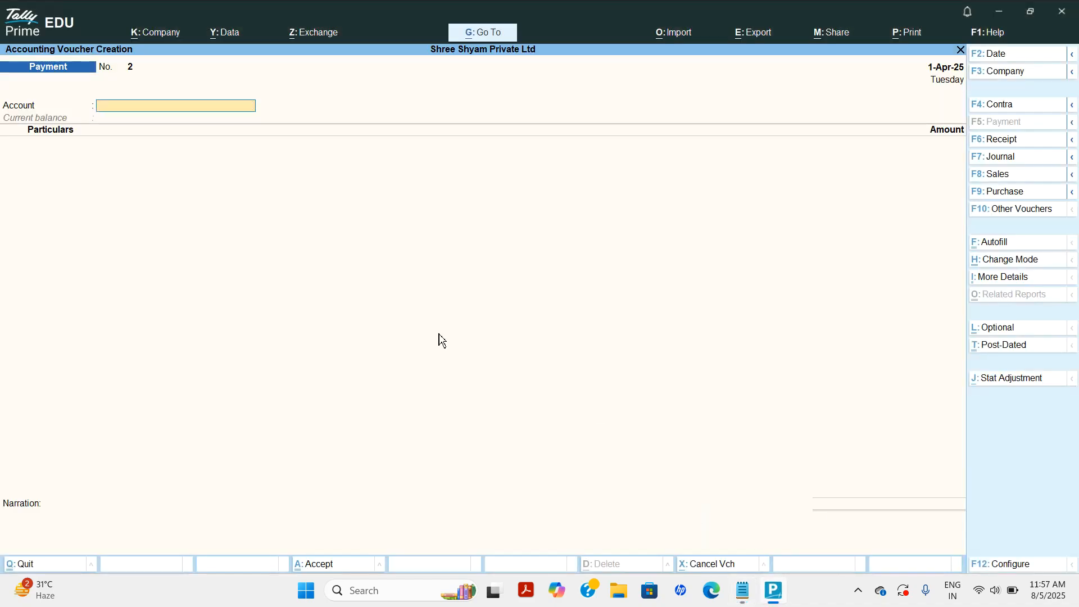
# Pay from State Bank of India and create a Salary ledger under Indirect Expenses.
pyautogui.write('S')
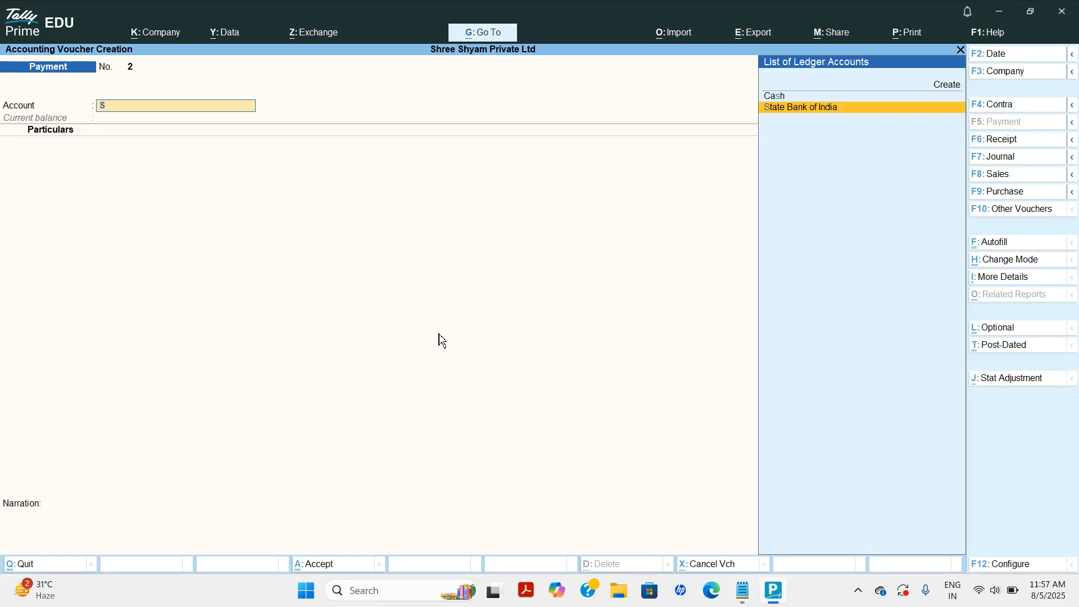
pyautogui.press('Return')
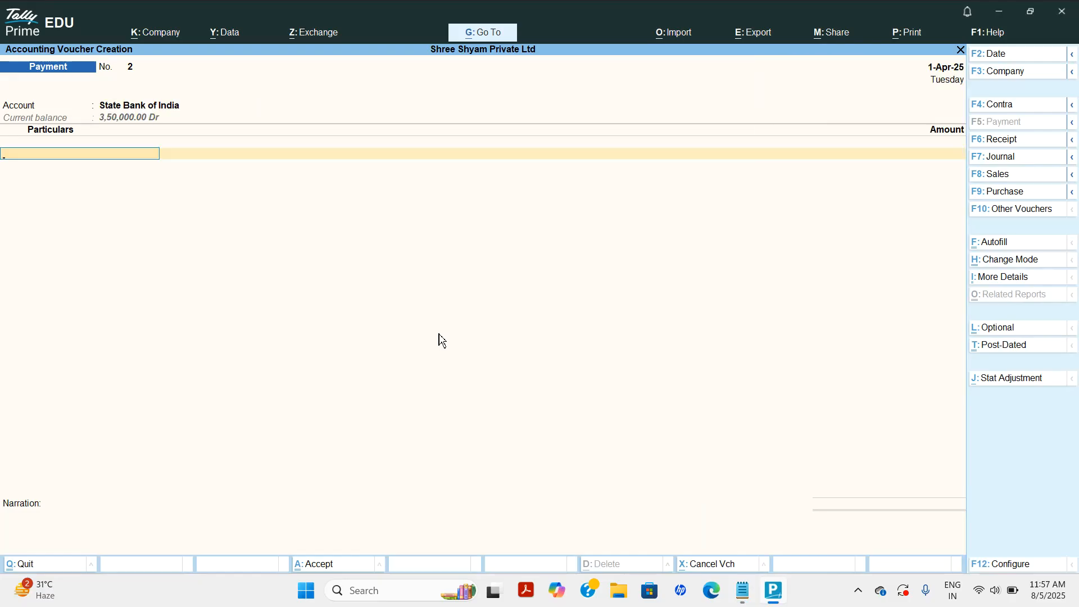
pyautogui.hotkey('alt', 'c')
pyautogui.write('Salary')
pyautogui.press('Return')
pyautogui.press('Return')
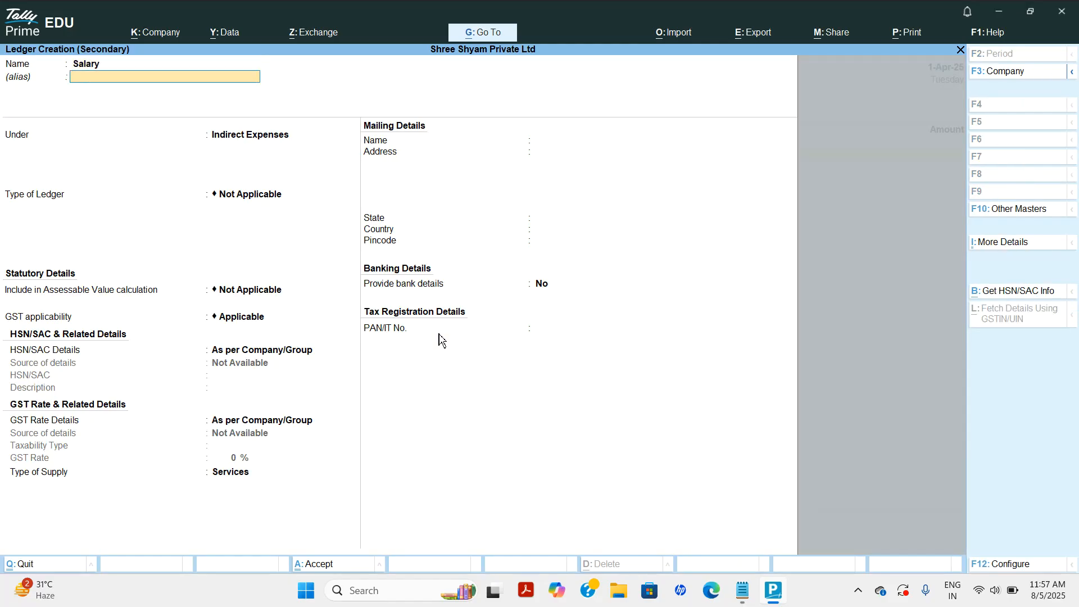
pyautogui.press('Return')
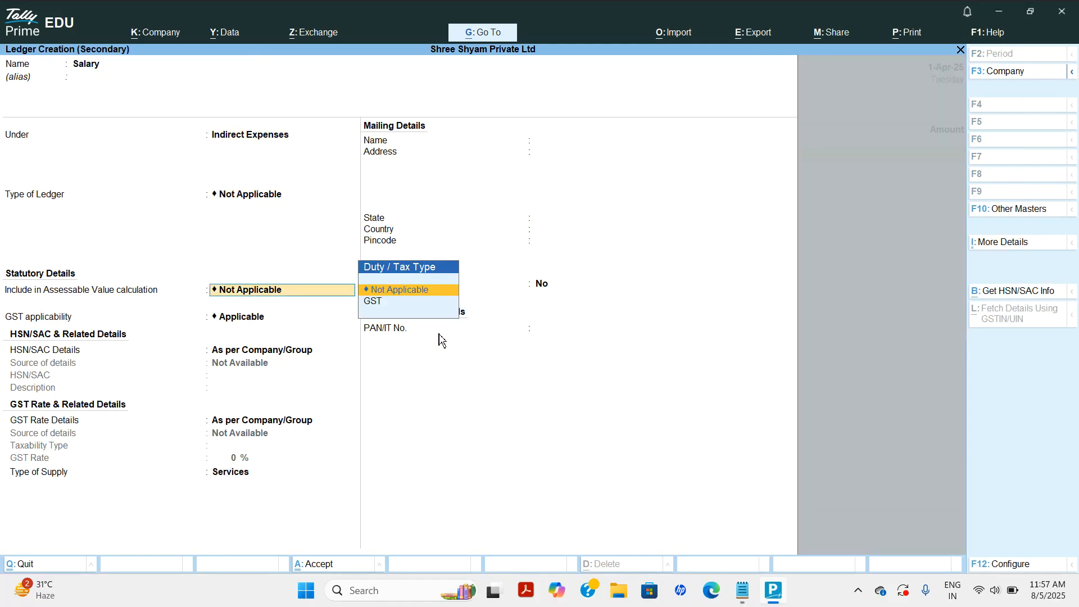
pyautogui.press('Return')
pyautogui.press('BackSpace')
pyautogui.press('BackSpace')
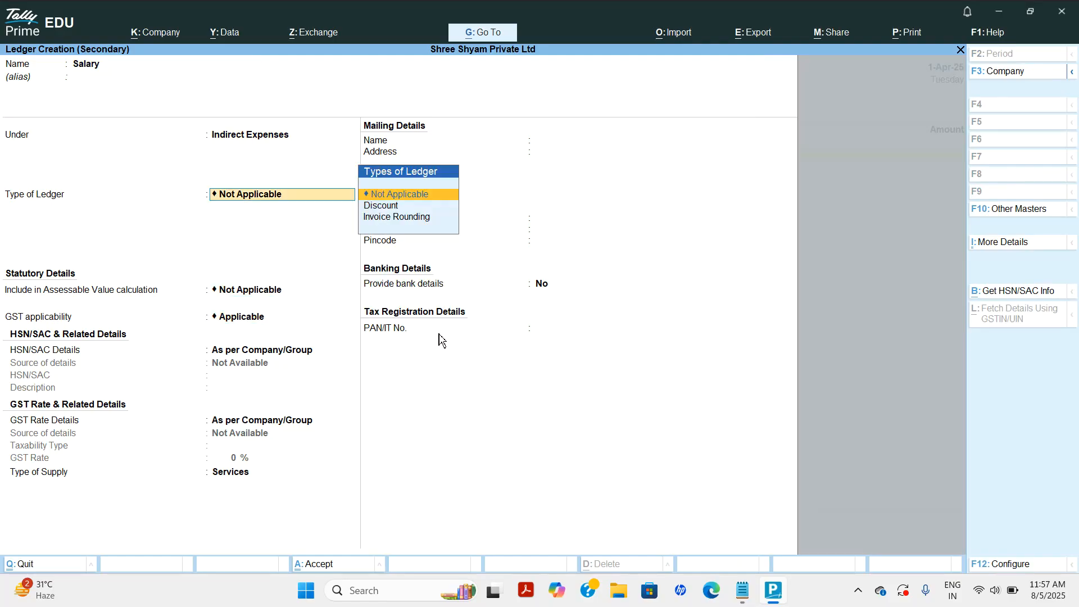
pyautogui.press('Return')
pyautogui.press('Return')
pyautogui.press('Return')
pyautogui.press('Return')
pyautogui.press('Return')
pyautogui.press('Return')
pyautogui.press('Return')
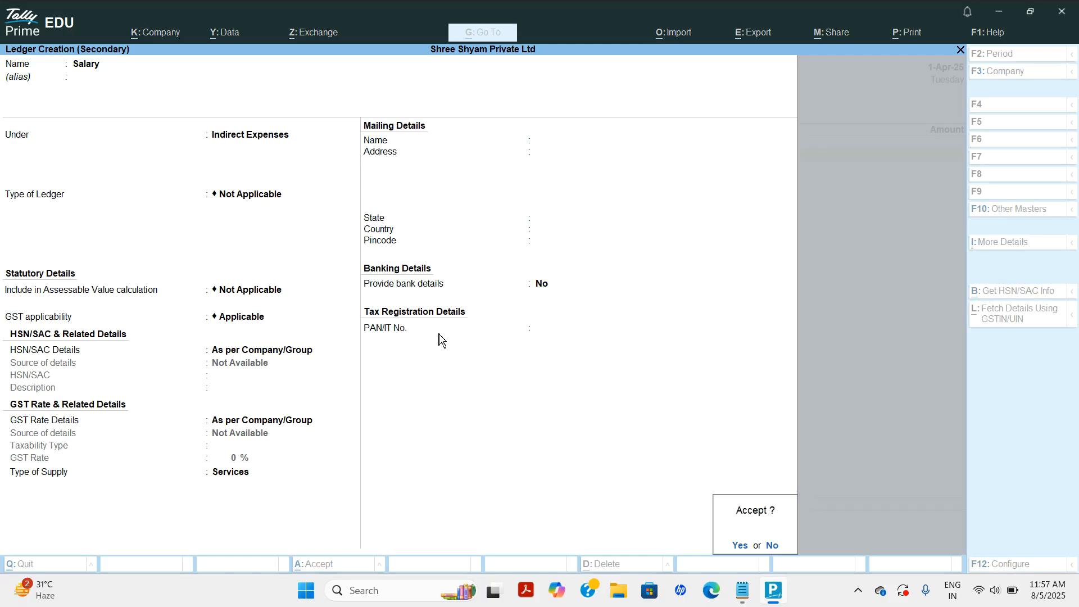
# Enter Salary 5,000 with cheque 785640, save the voucher and quit to Gateway.
pyautogui.press('Return')
pyautogui.write('5000')
pyautogui.press('Return')
pyautogui.press('Return')
pyautogui.press('Return')
pyautogui.press('Return')
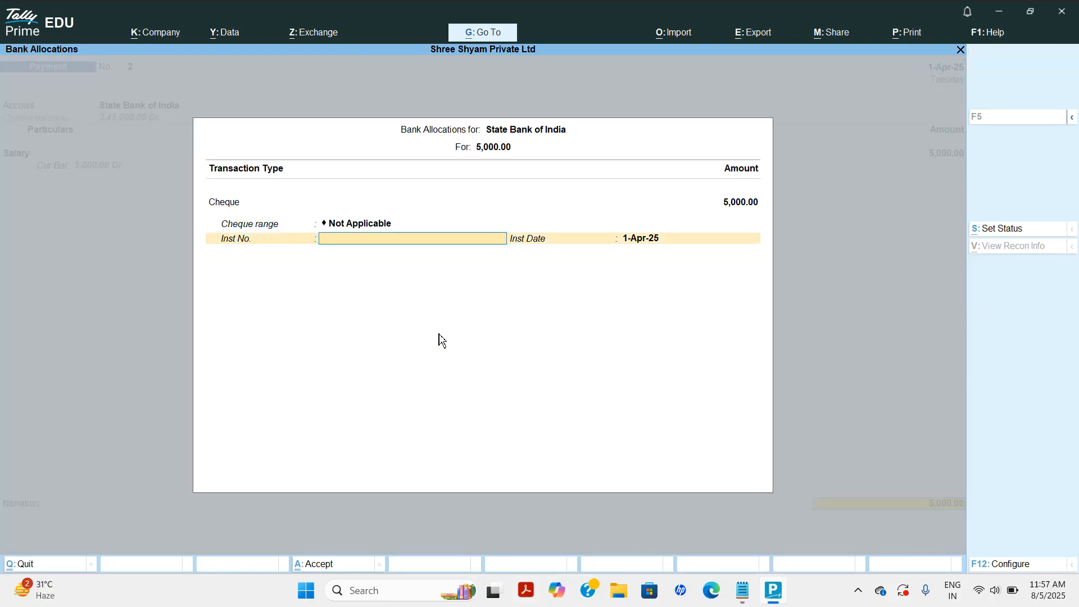
pyautogui.write('785640')
pyautogui.press('Return')
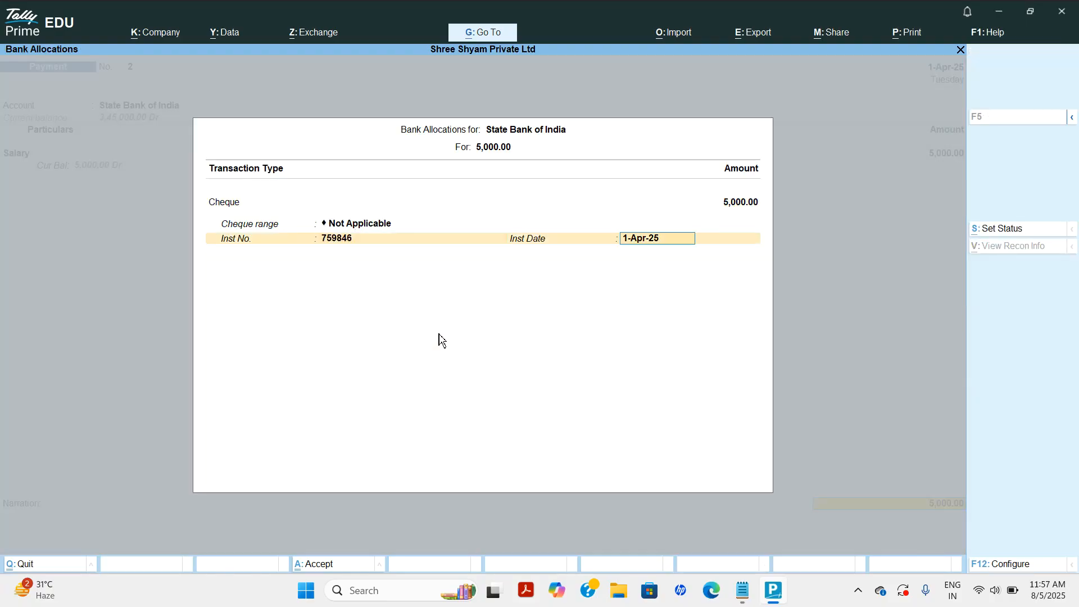
pyautogui.press('Return')
pyautogui.press('Return')
pyautogui.press('Return')
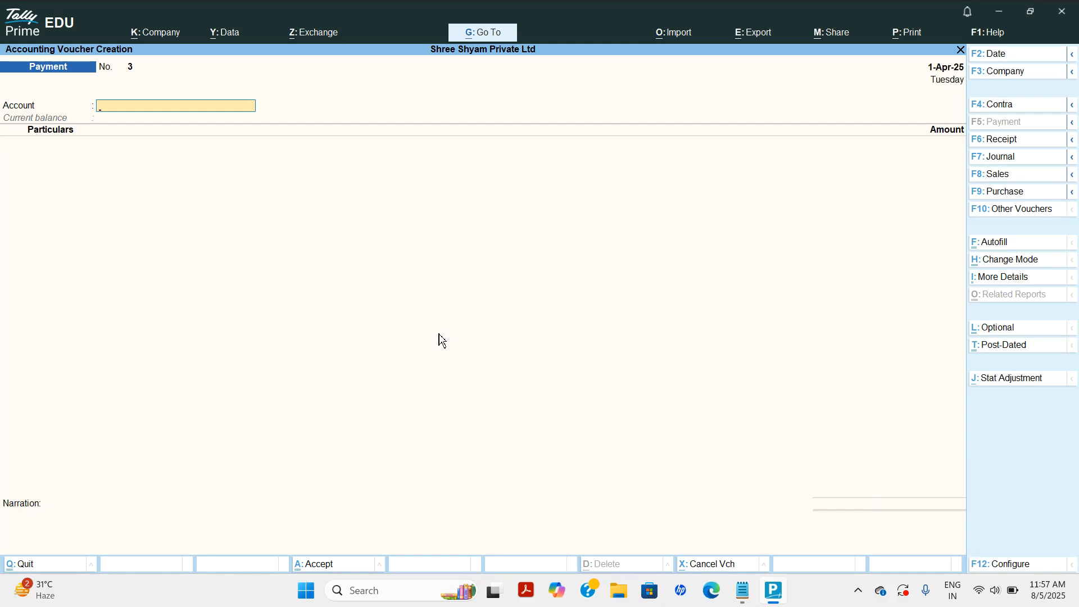
pyautogui.press('Escape')
pyautogui.press('Return')
pyautogui.press('Down')
pyautogui.press('Down')
pyautogui.press('Down')
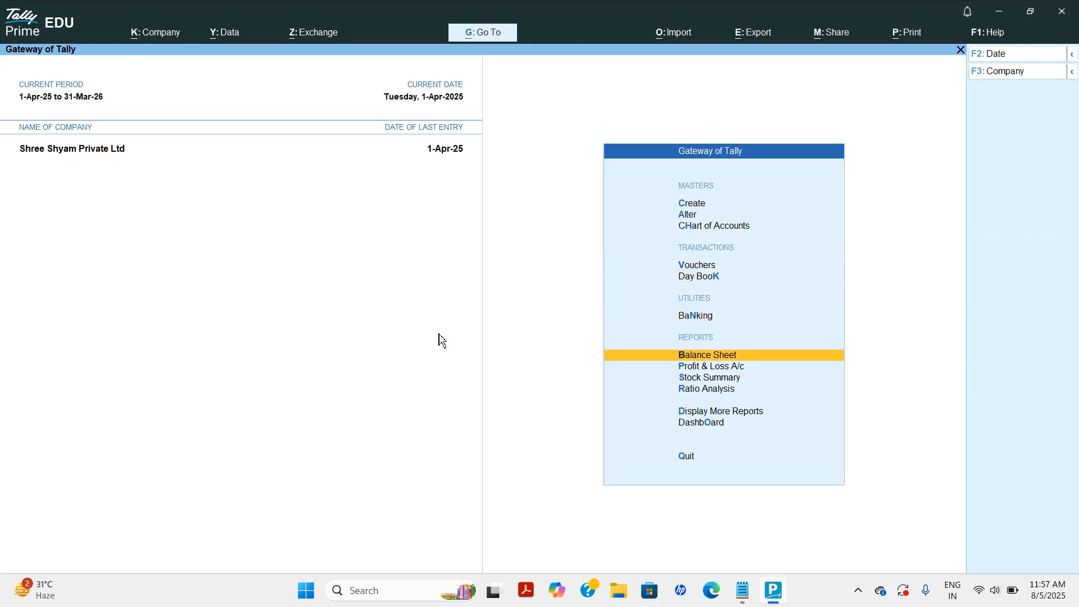
# Inspect Current Assets in the Balance Sheet.
pyautogui.press('Return')
pyautogui.press('Right')
pyautogui.press('Return')
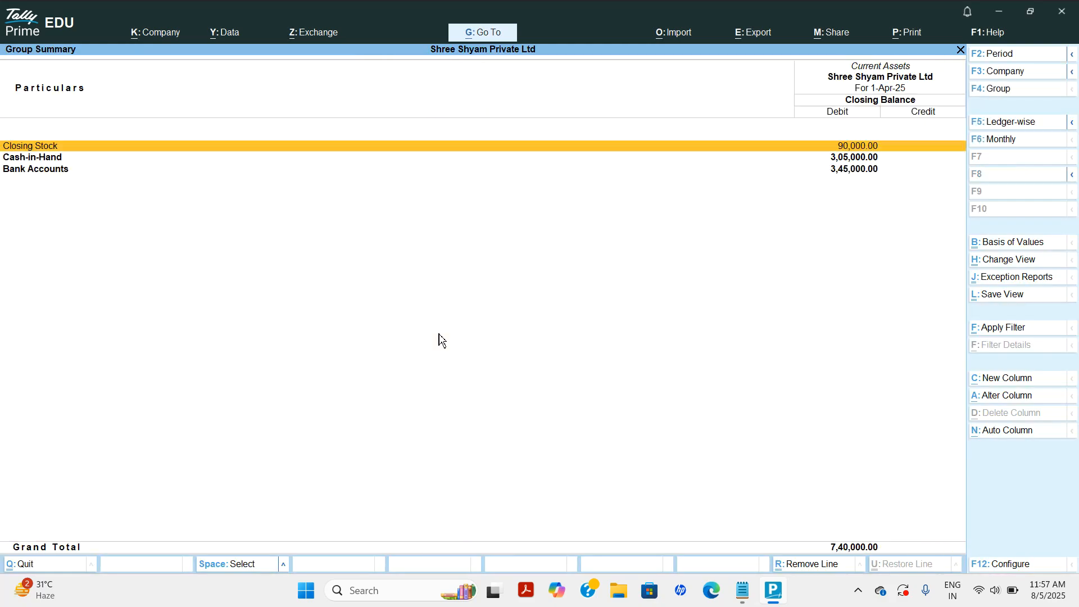
pyautogui.press('Escape')
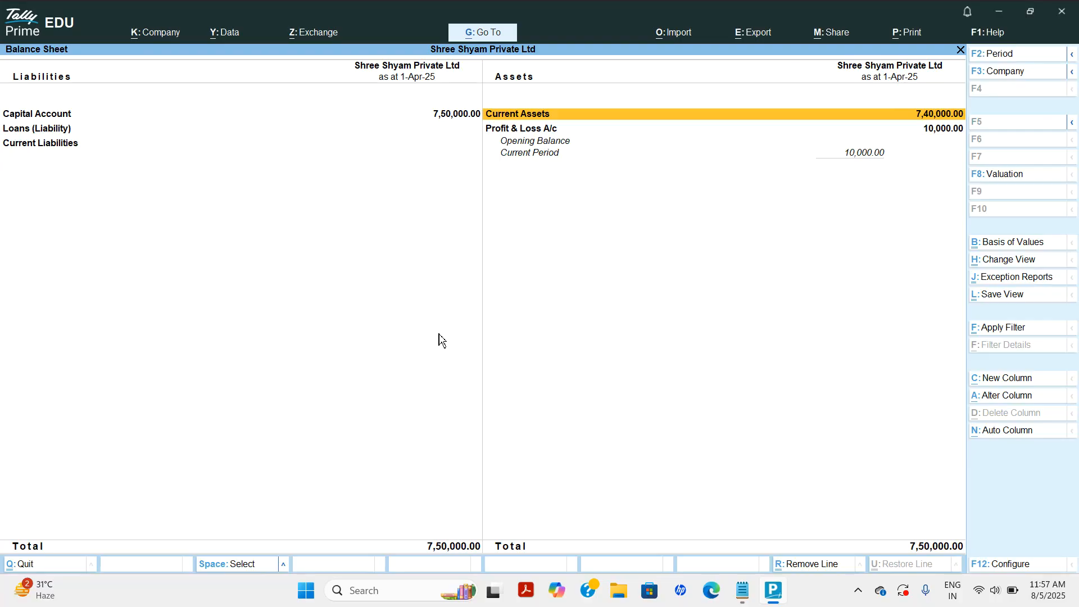
# Review Profit & Loss details for the April purchases and the Salary indirect expense.
pyautogui.press('Down')
pyautogui.press('Return')
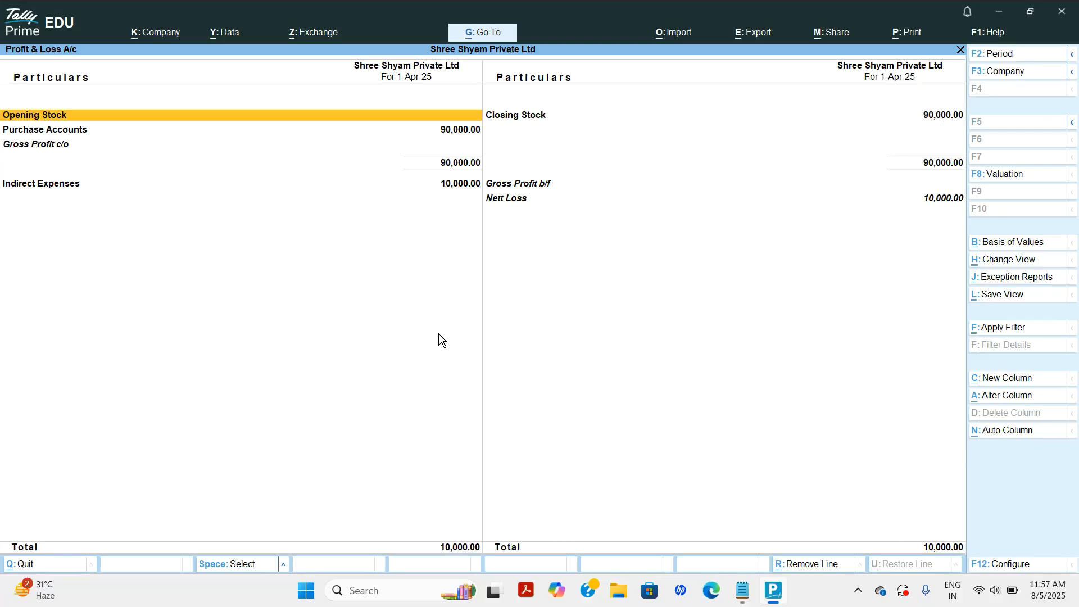
pyautogui.press('Down')
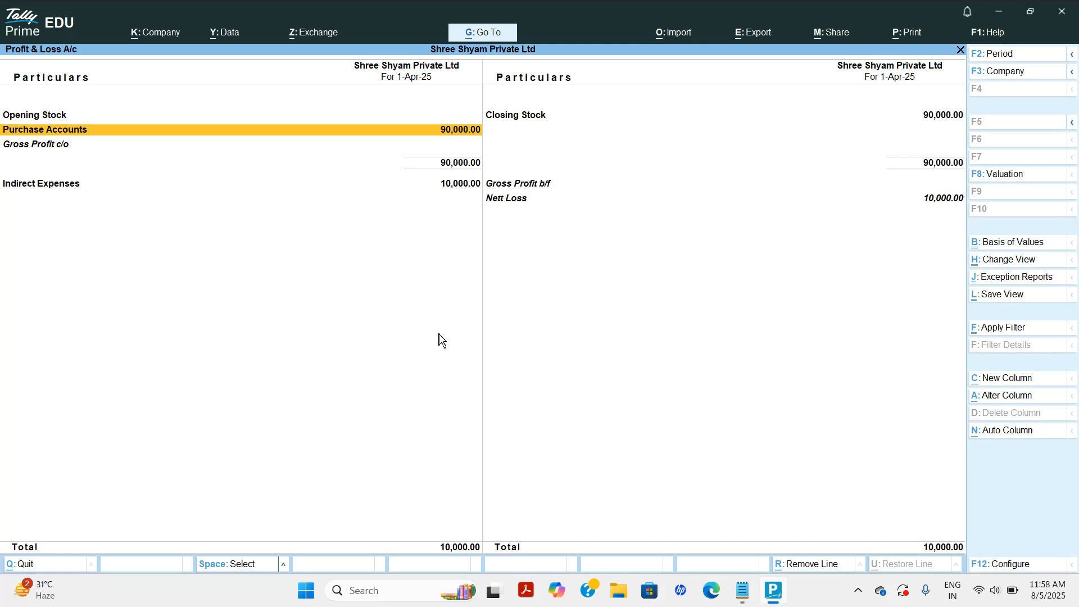
pyautogui.press('Return')
pyautogui.press('Return')
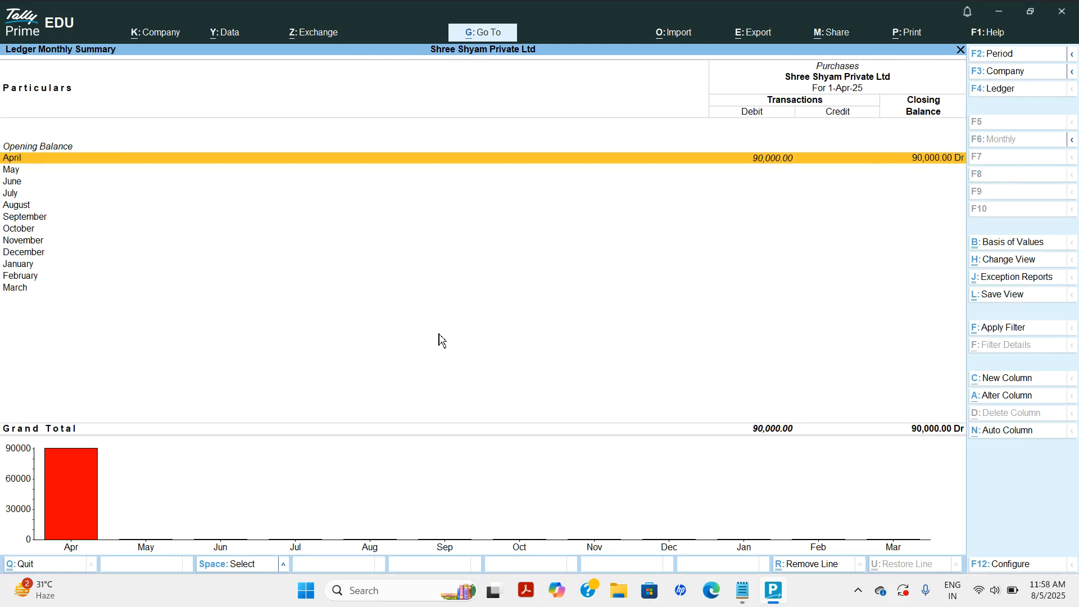
pyautogui.press('Return')
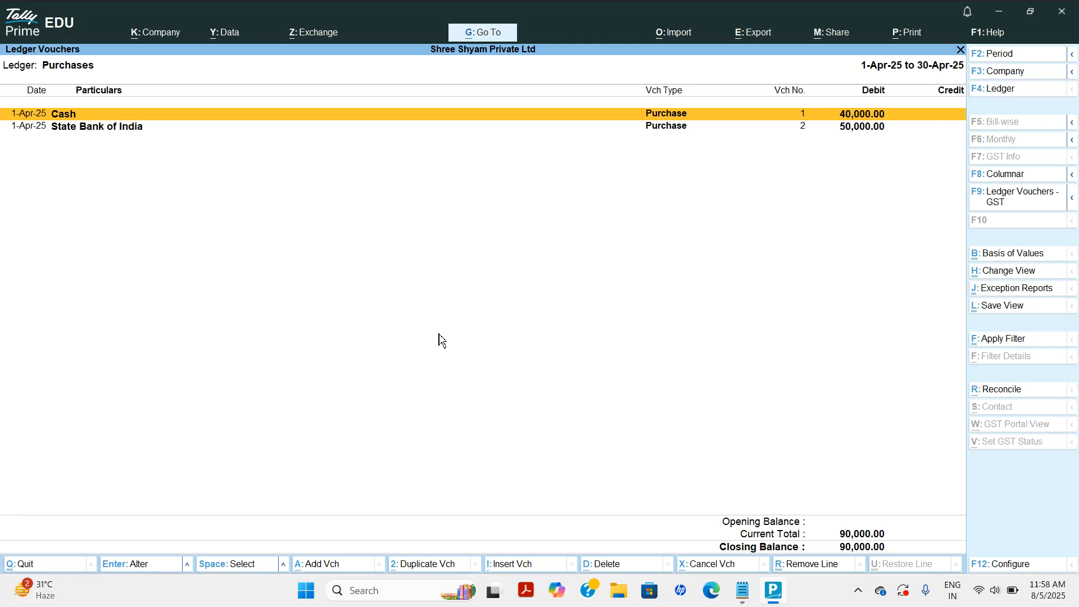
pyautogui.press('Down')
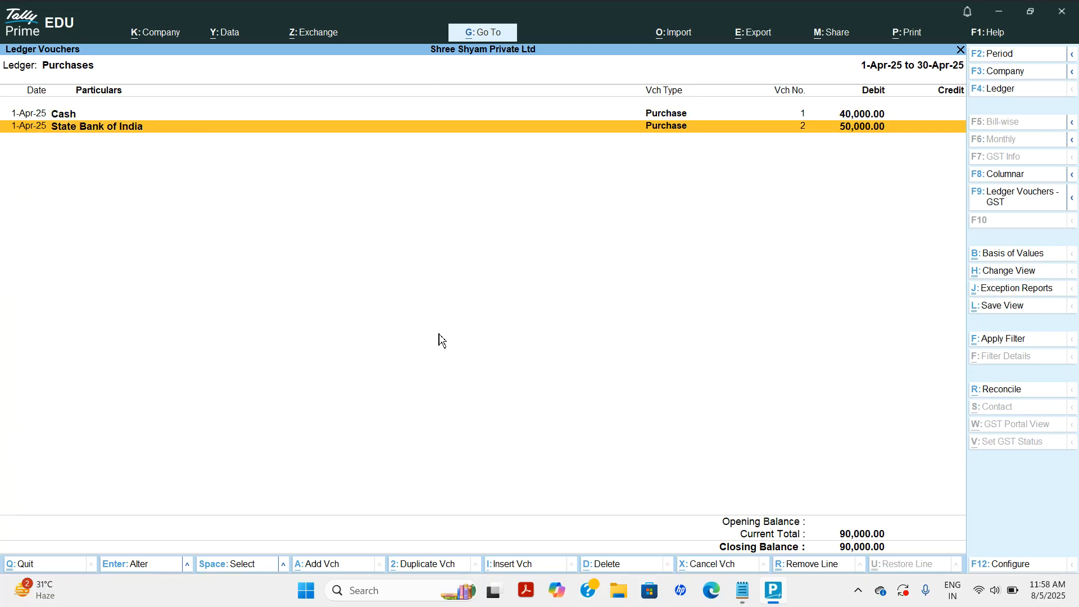
pyautogui.press('Escape')
pyautogui.press('Escape')
pyautogui.press('Escape')
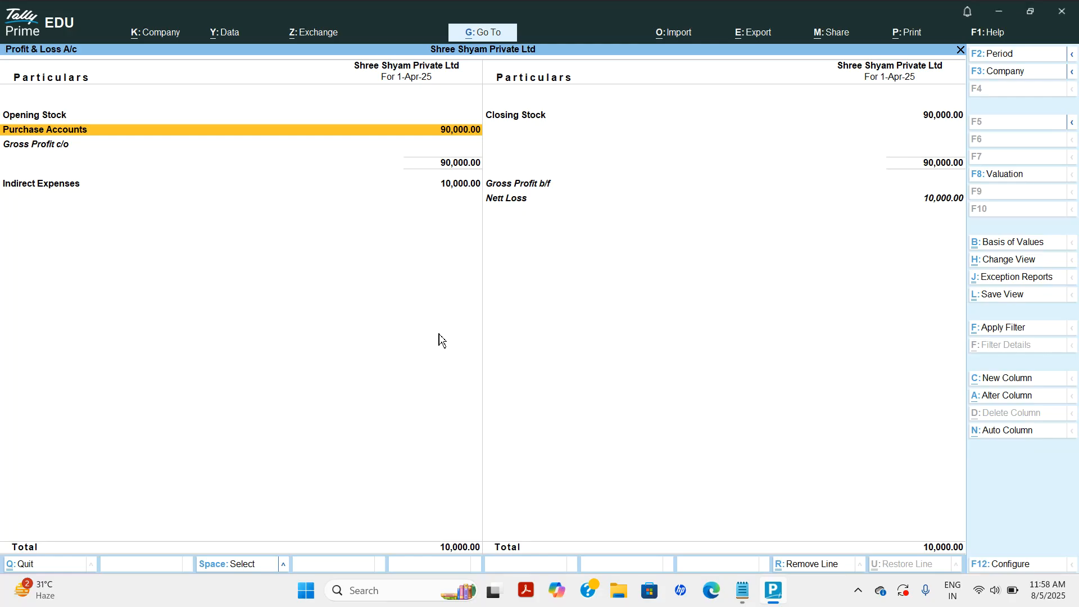
pyautogui.press('Down')
pyautogui.press('Down')
pyautogui.press('Return')
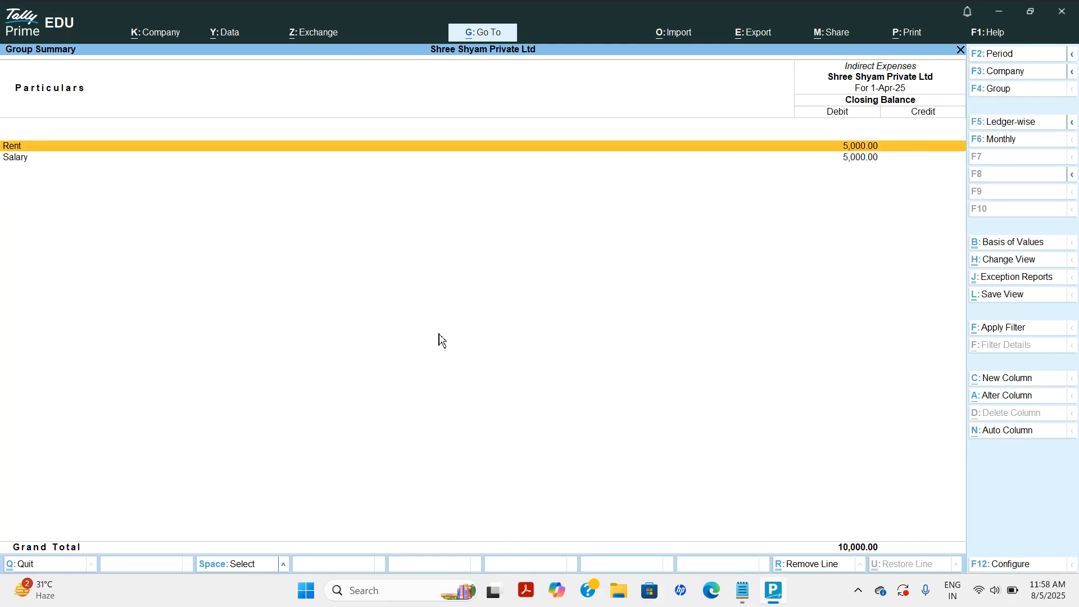
pyautogui.press('Down')
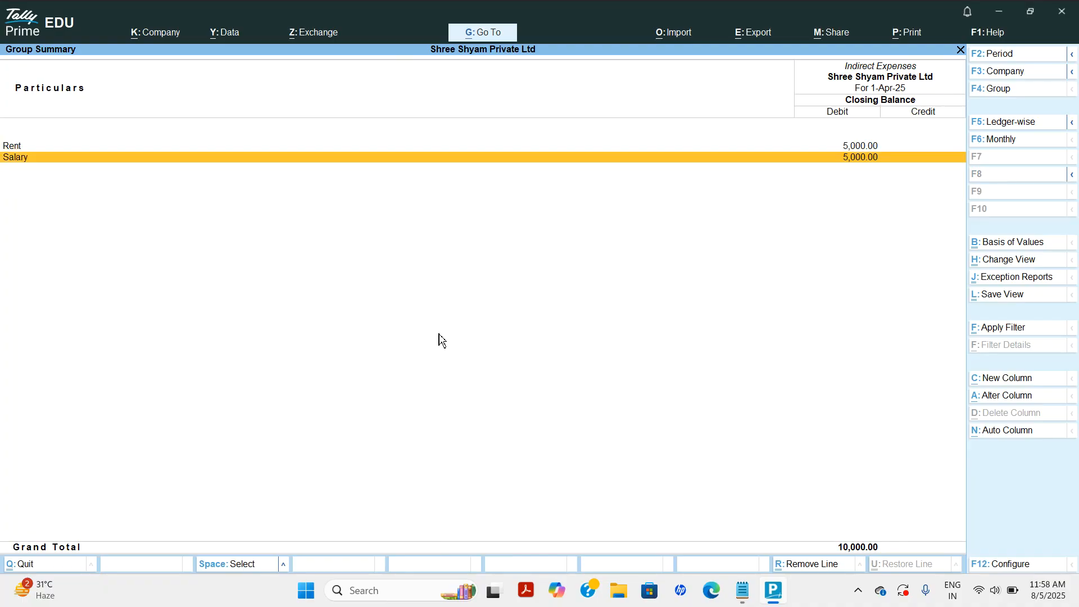
# Open the Day Book and browse the 1-Apr-25 vouchers.
pyautogui.press('Escape')
pyautogui.press('Escape')
pyautogui.press('Escape')
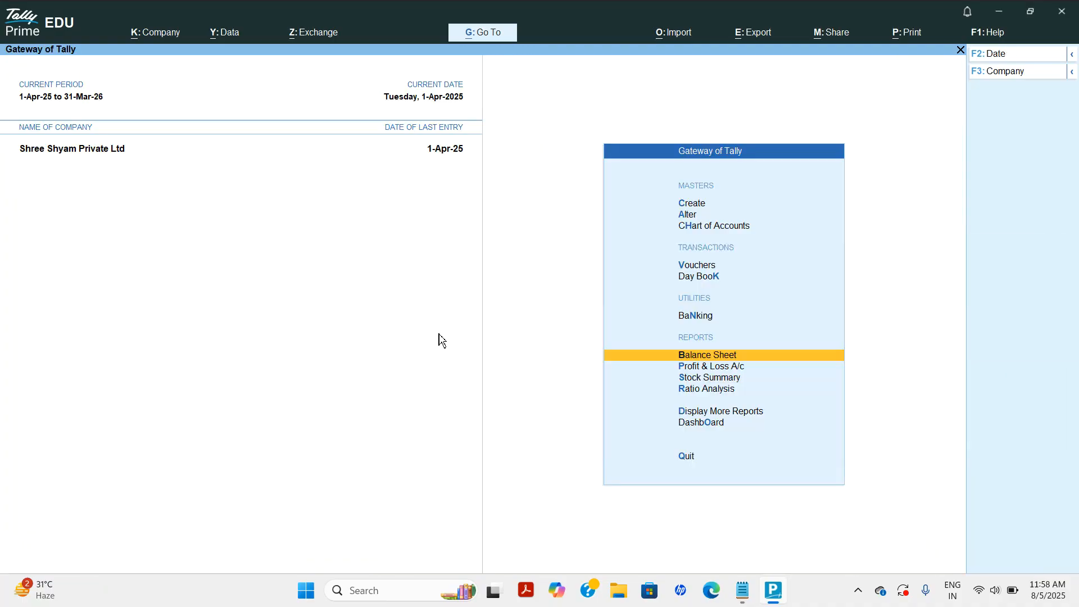
pyautogui.press('Up')
pyautogui.press('Up')
pyautogui.press('Return')
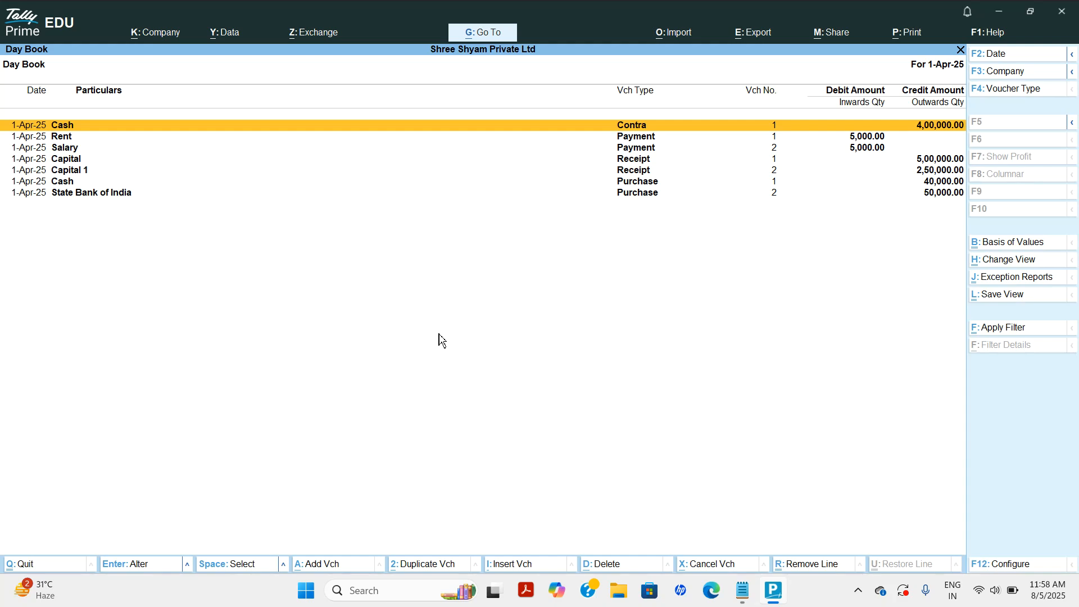
pyautogui.press('Down')
pyautogui.press('Down')
pyautogui.press('Down')
pyautogui.press('Down')
pyautogui.press('Down')
pyautogui.press('Down')
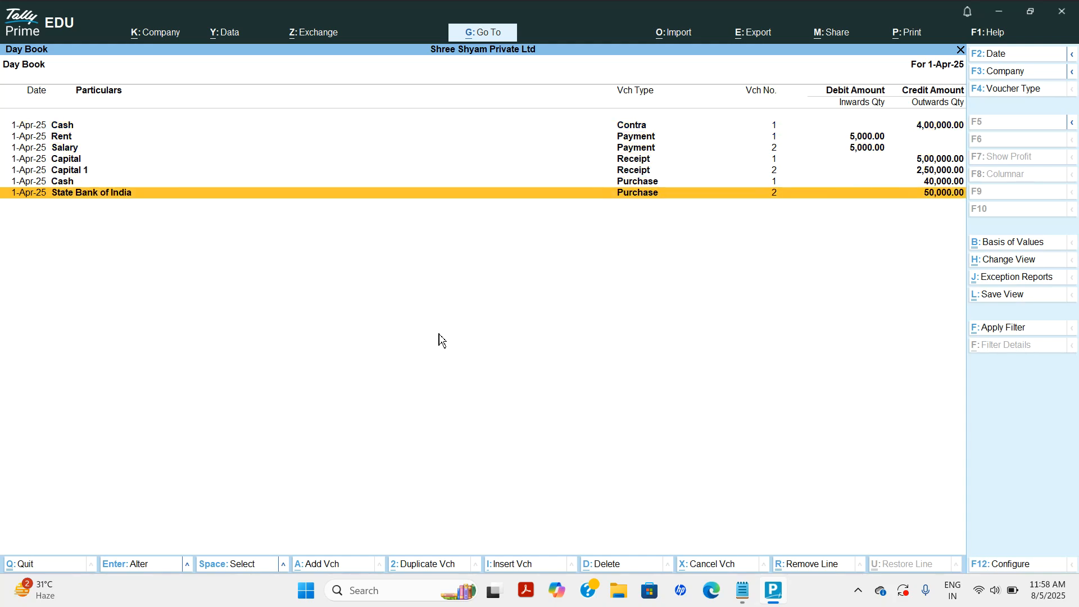